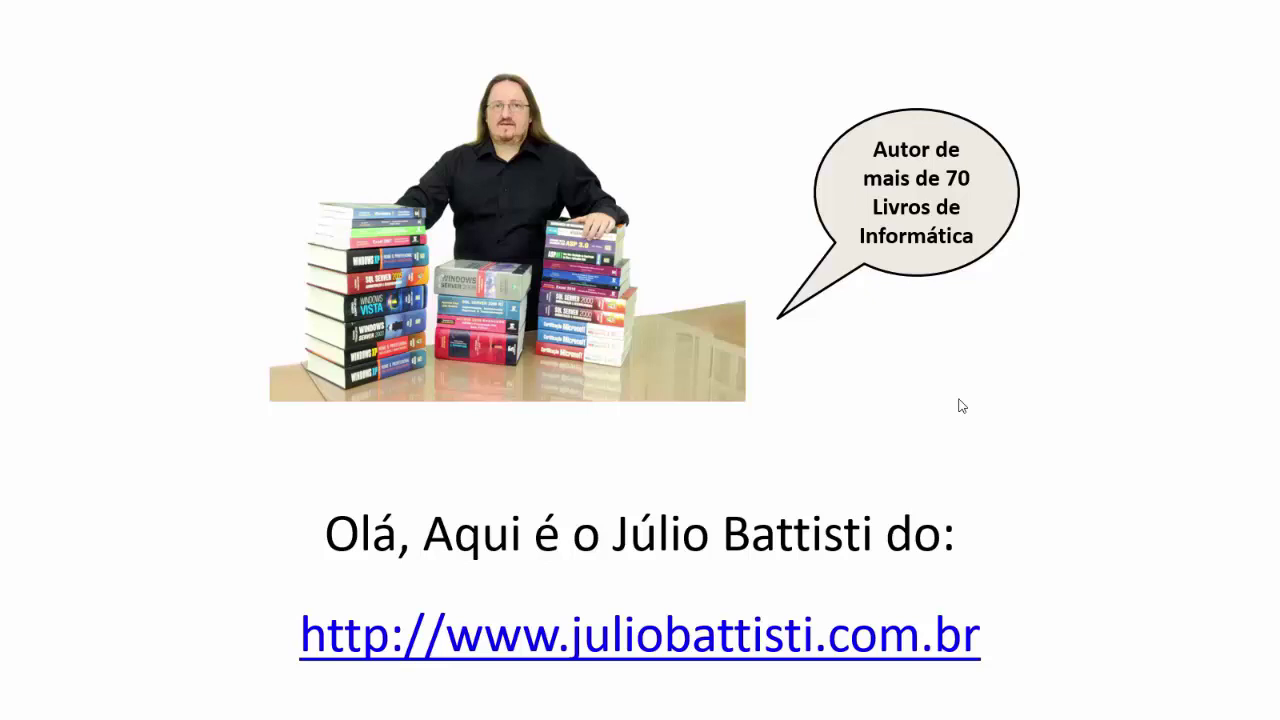
Step: Skip past the intro slide and bring the Ex01.xlsx workbook to the front from the taskbar
click(961, 405)
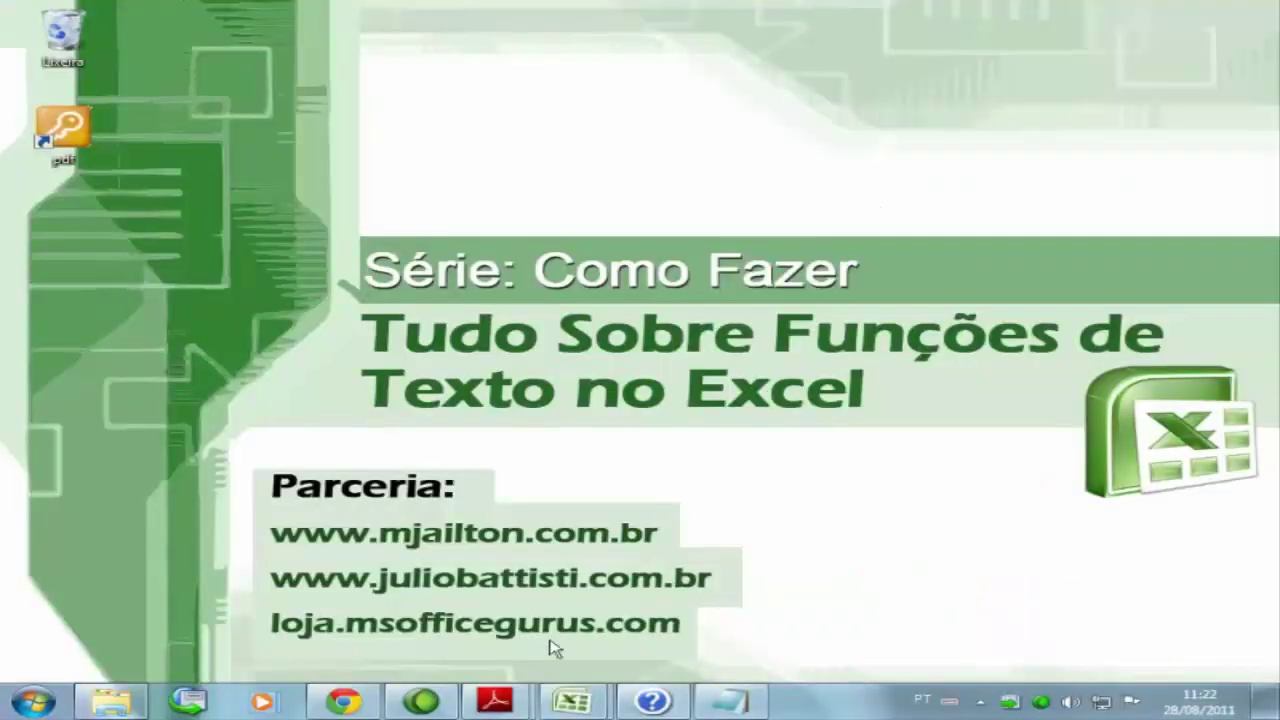
mouse_move(573, 705)
click(531, 634)
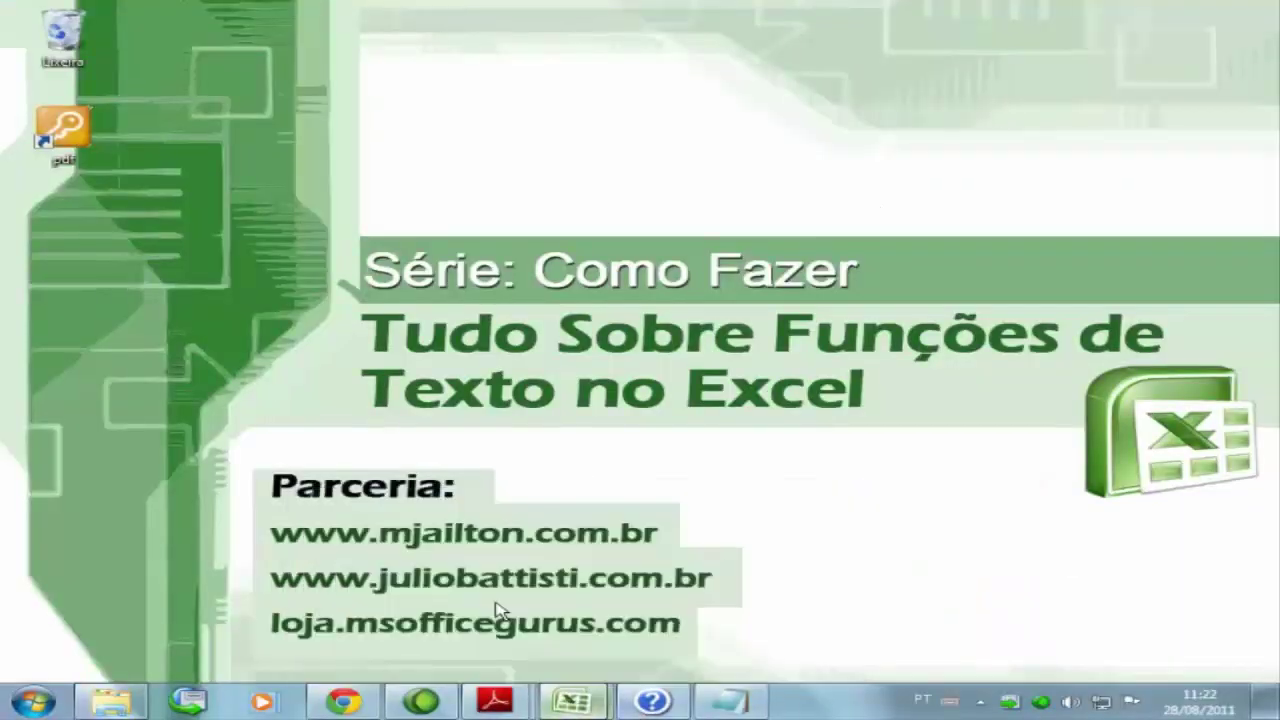
Step: Add sheet Plan6 and paste the paragraph from Plan5's cell A36 into A1
click(351, 654)
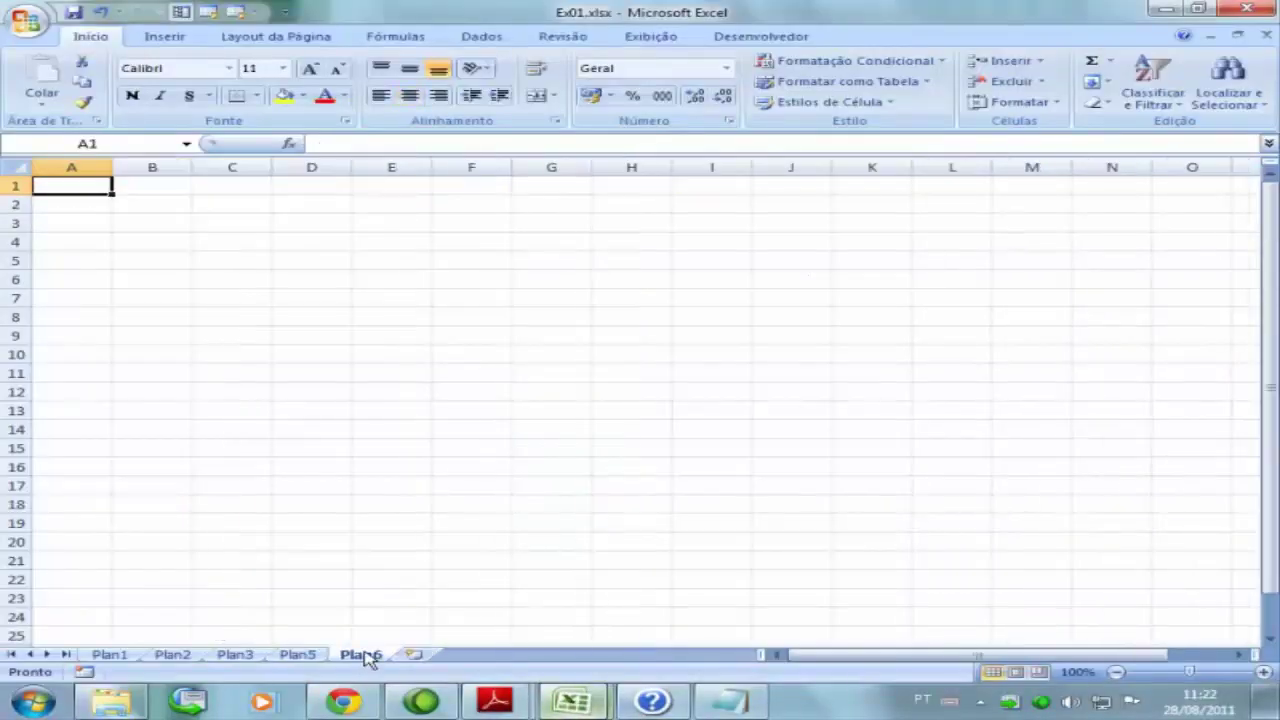
click(298, 654)
scroll(259, 571, down, 3)
scroll(259, 571, down, 8)
scroll(266, 560, up, 2)
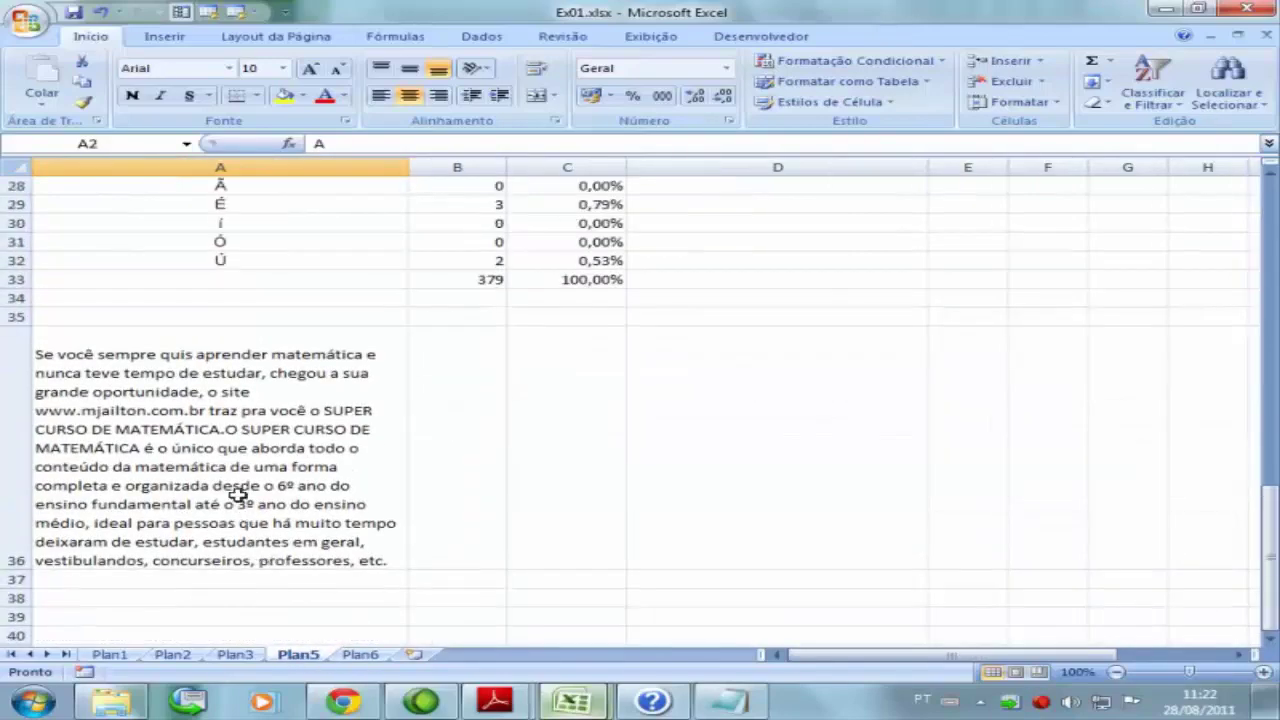
click(242, 495)
key(ctrl+c)
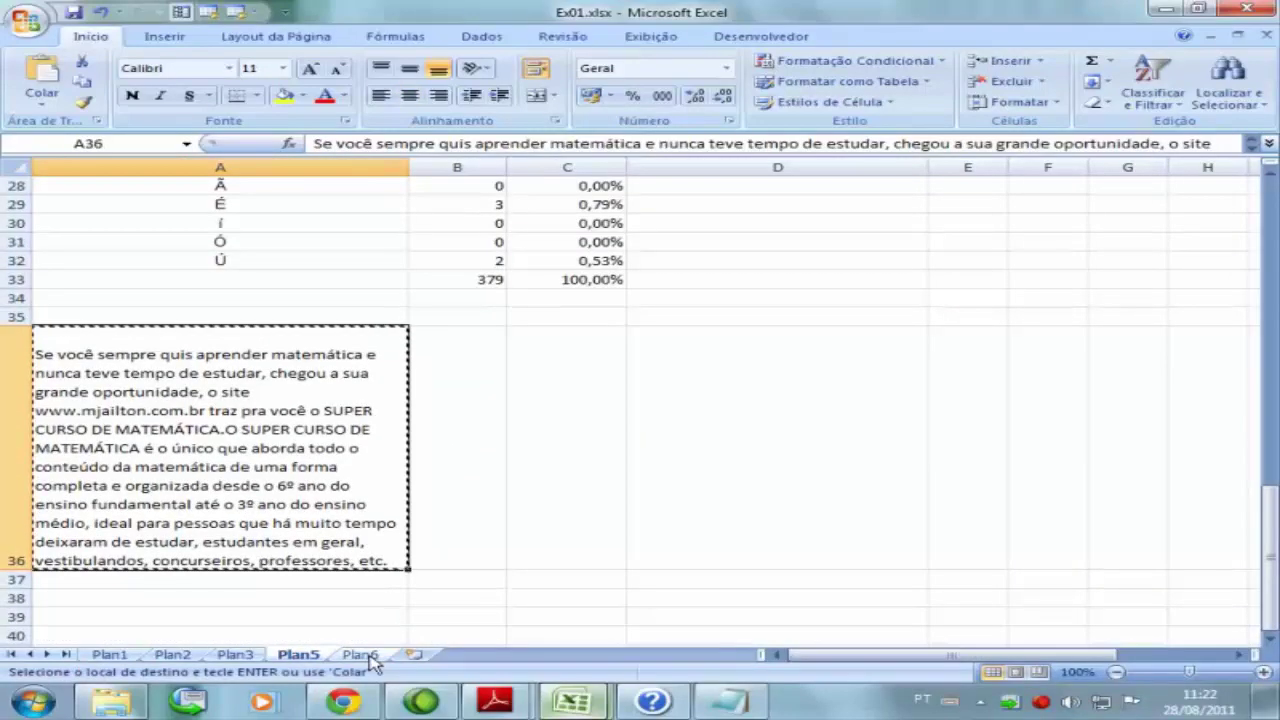
click(359, 654)
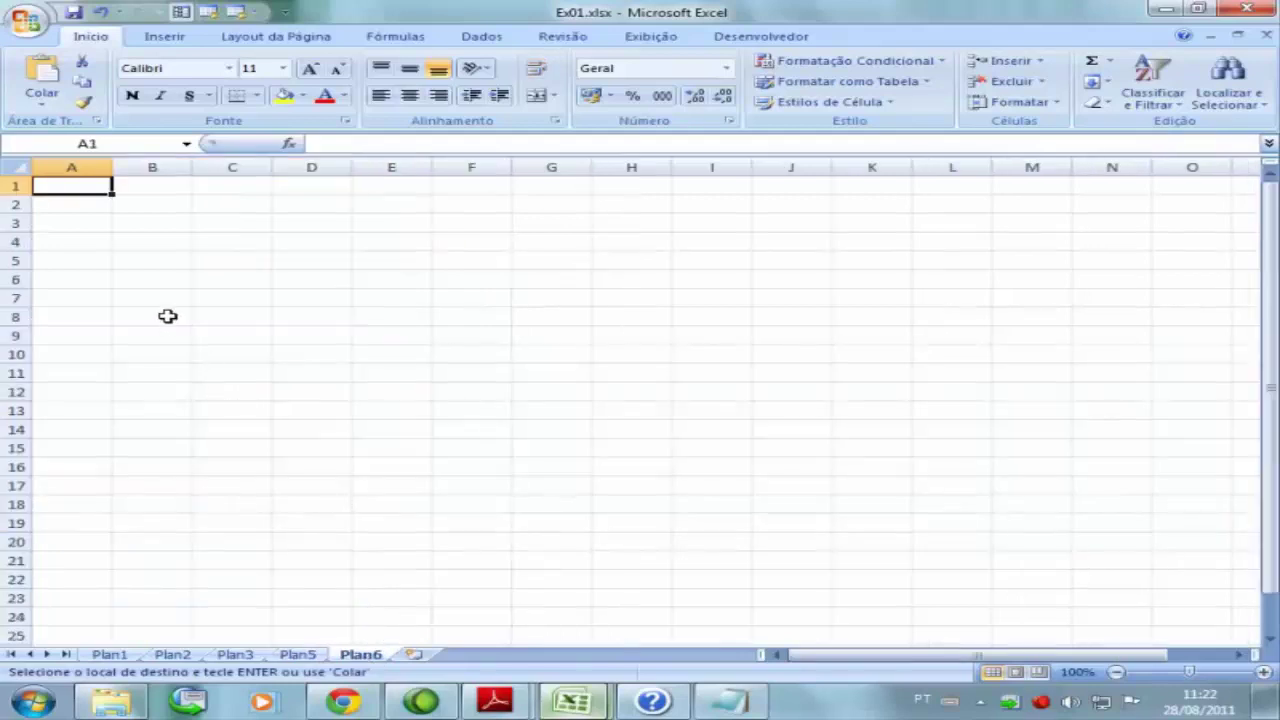
key(ctrl+v)
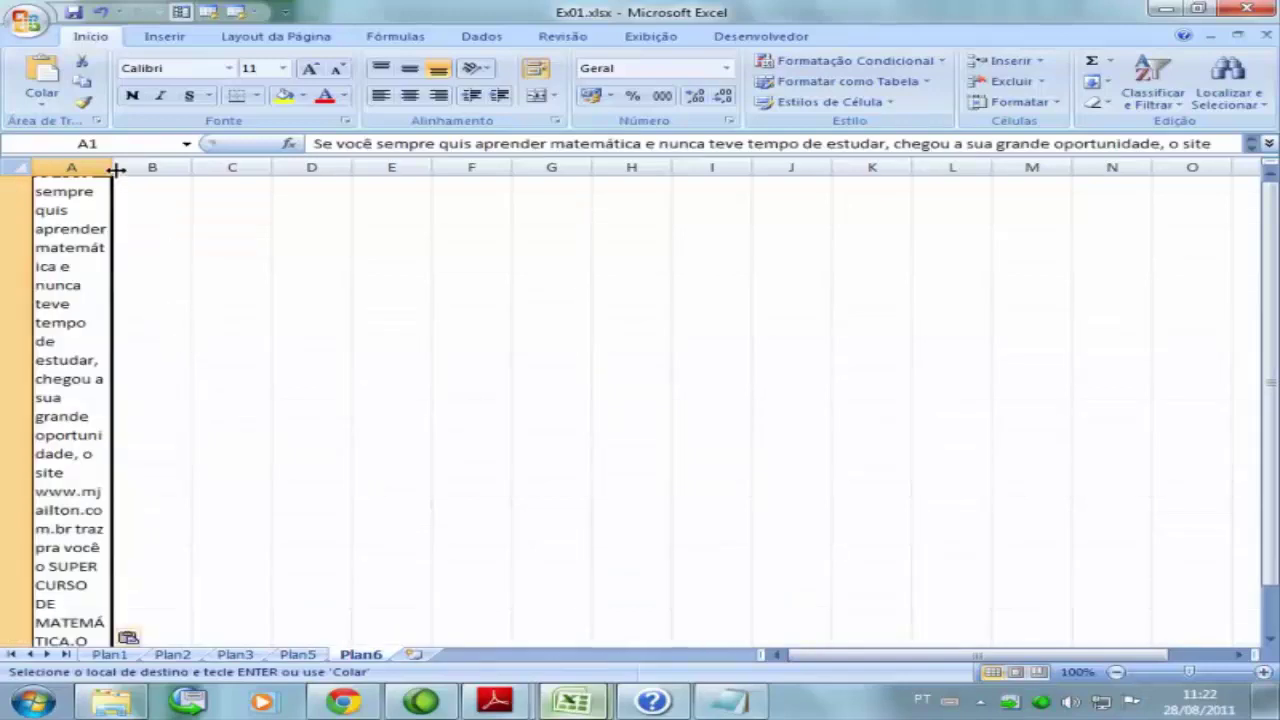
Step: Widen column A and merge A1 through L1 into one centred cell
mouse_move(112, 167)
mouse_down()
mouse_move(123, 201)
mouse_move(950, 284)
mouse_up()
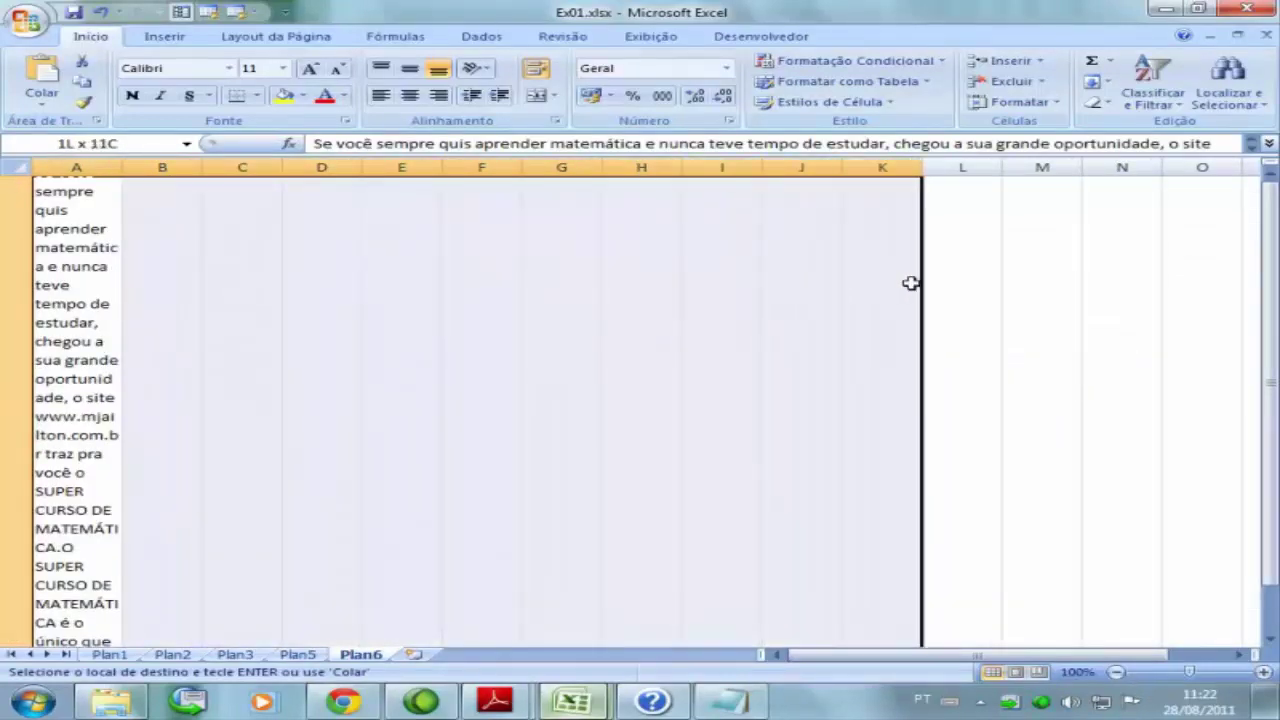
scroll(889, 329, down, 4)
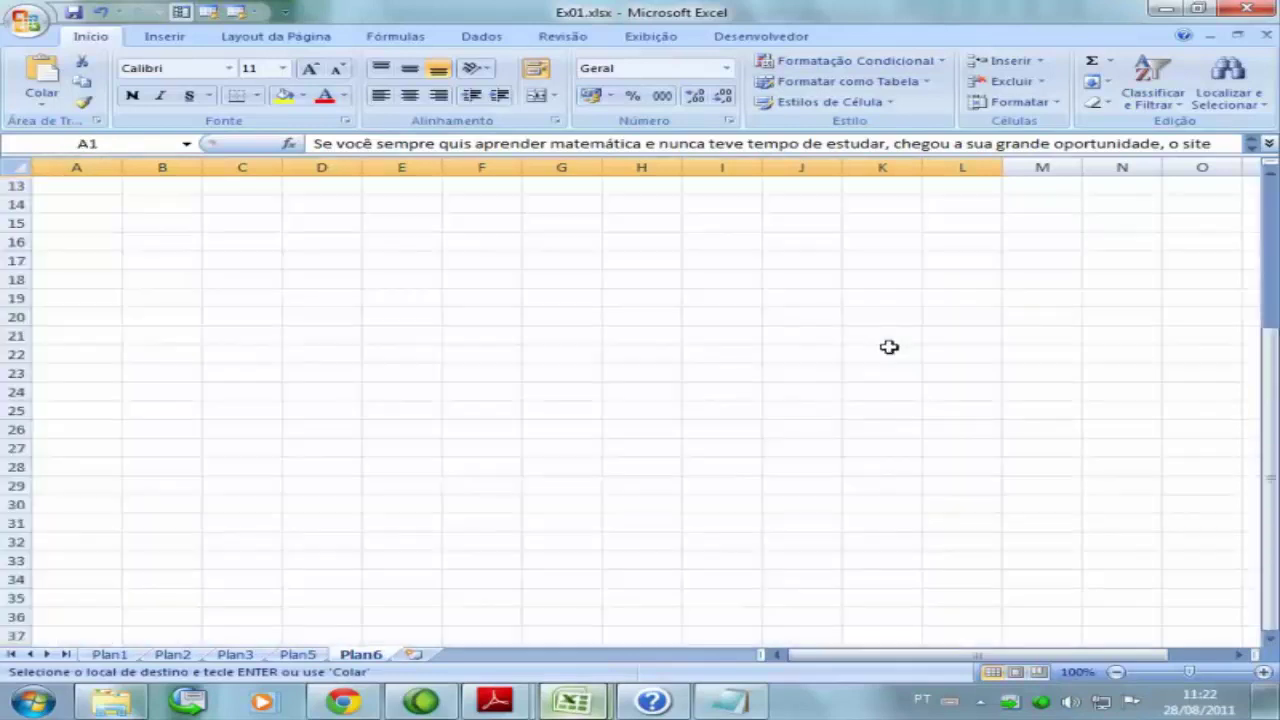
scroll(888, 350, up, 2)
scroll(888, 357, up, 2)
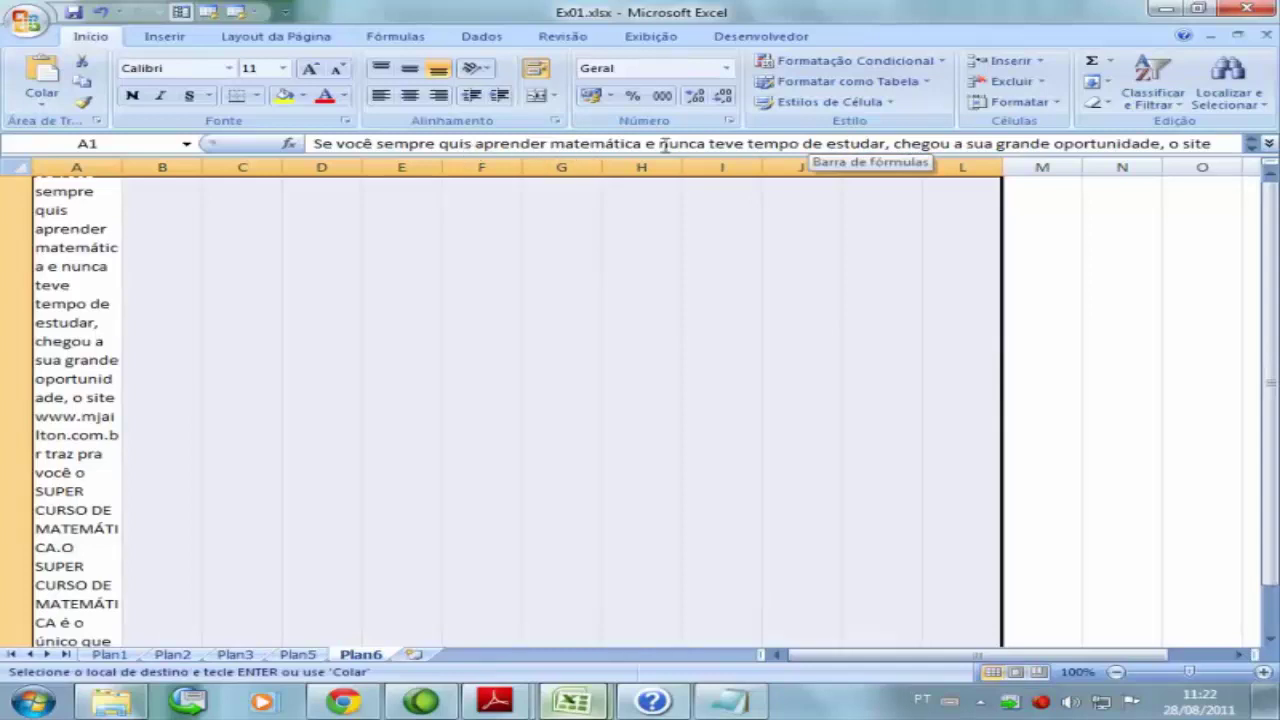
click(540, 95)
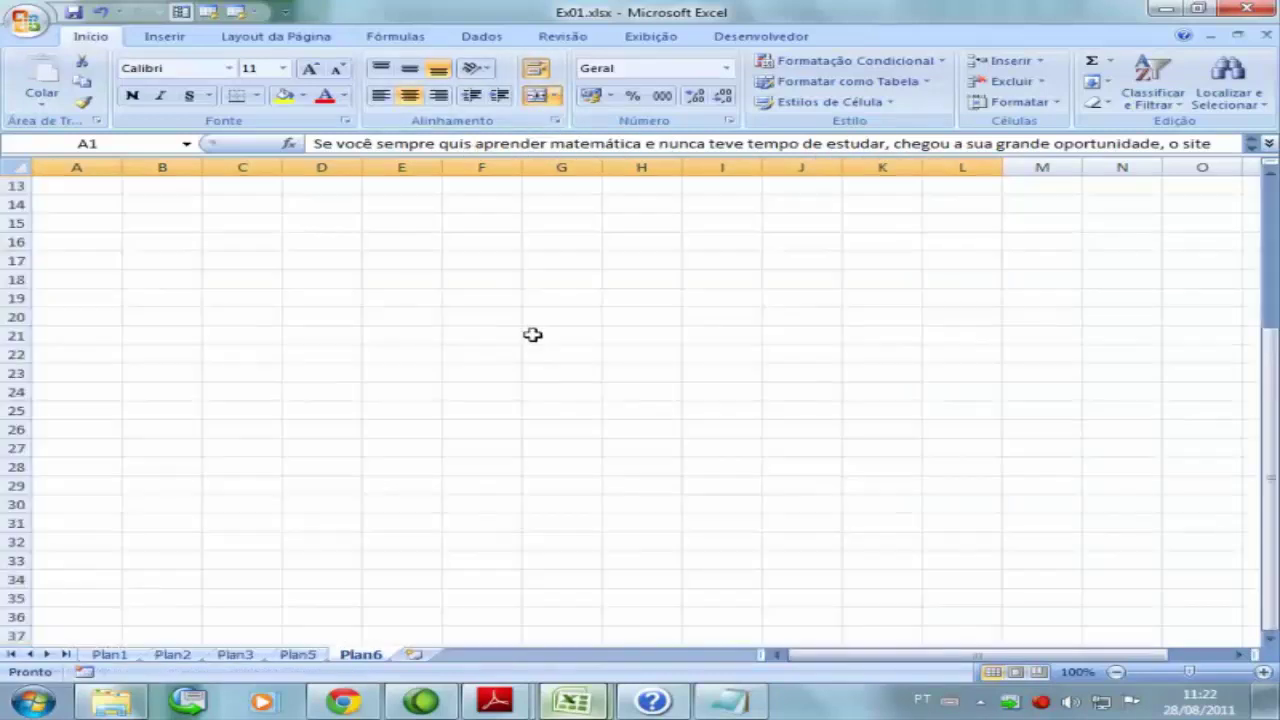
Step: Top-align the merged paragraph in A1 and reselect it
scroll(545, 365, down, 4)
scroll(562, 391, up, 3)
scroll(560, 391, up, 1)
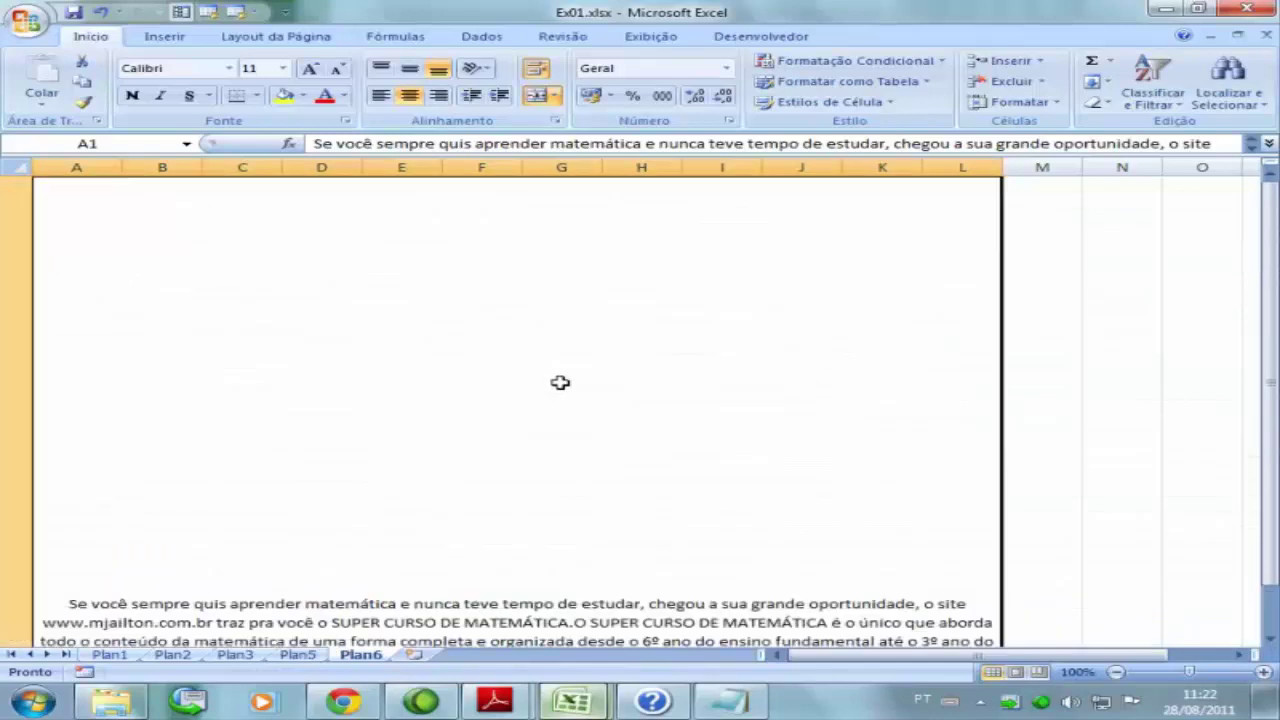
scroll(559, 380, down, 1)
click(379, 68)
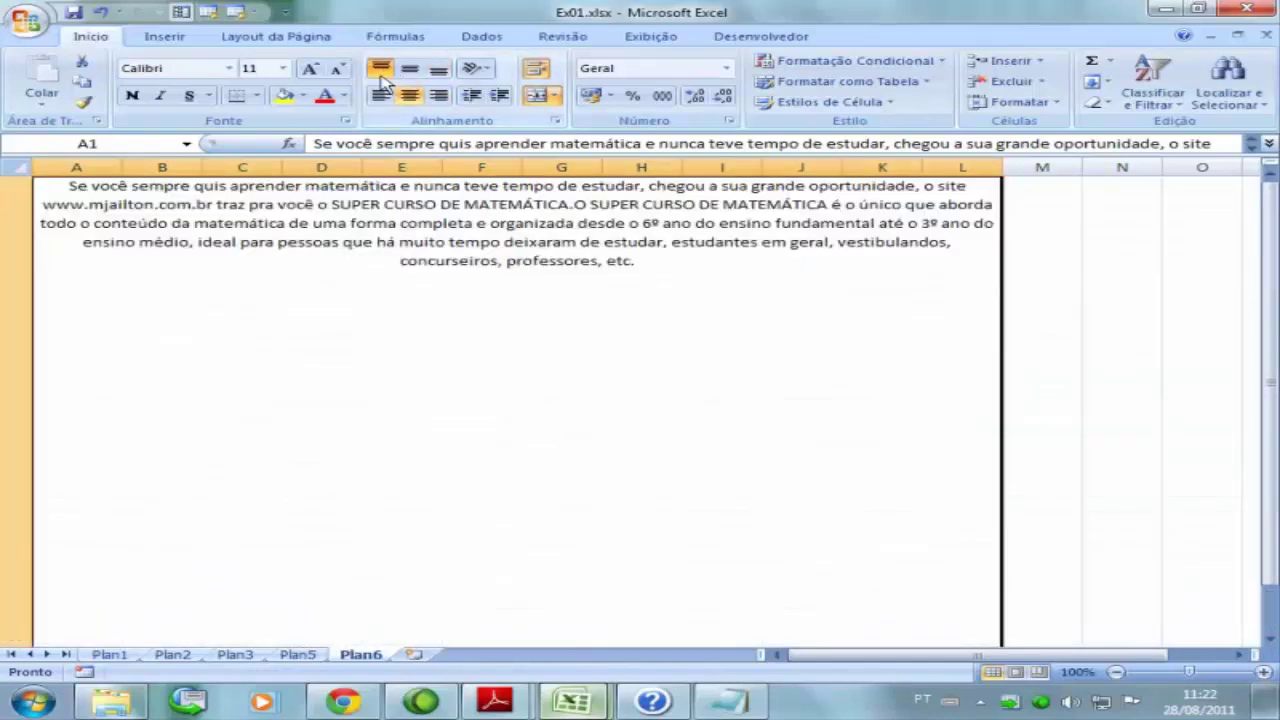
scroll(540, 260, down, 3)
scroll(560, 251, up, 2)
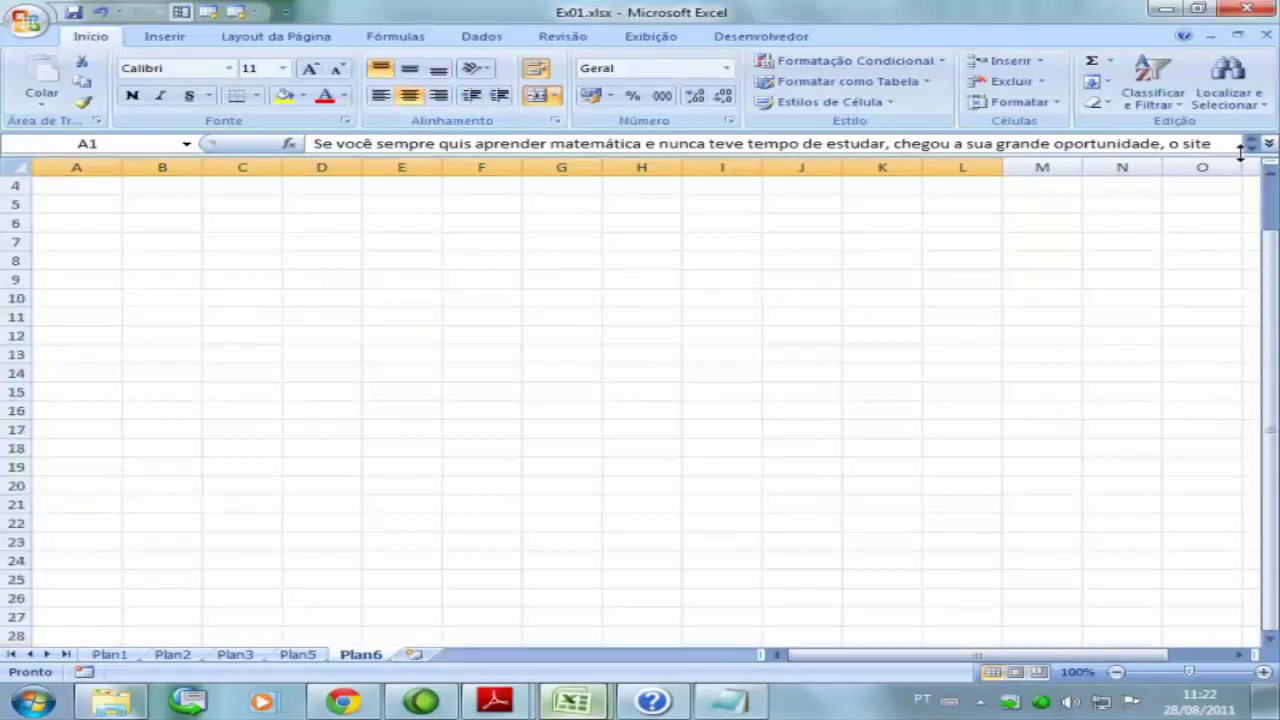
drag(1269, 190, 1270, 205)
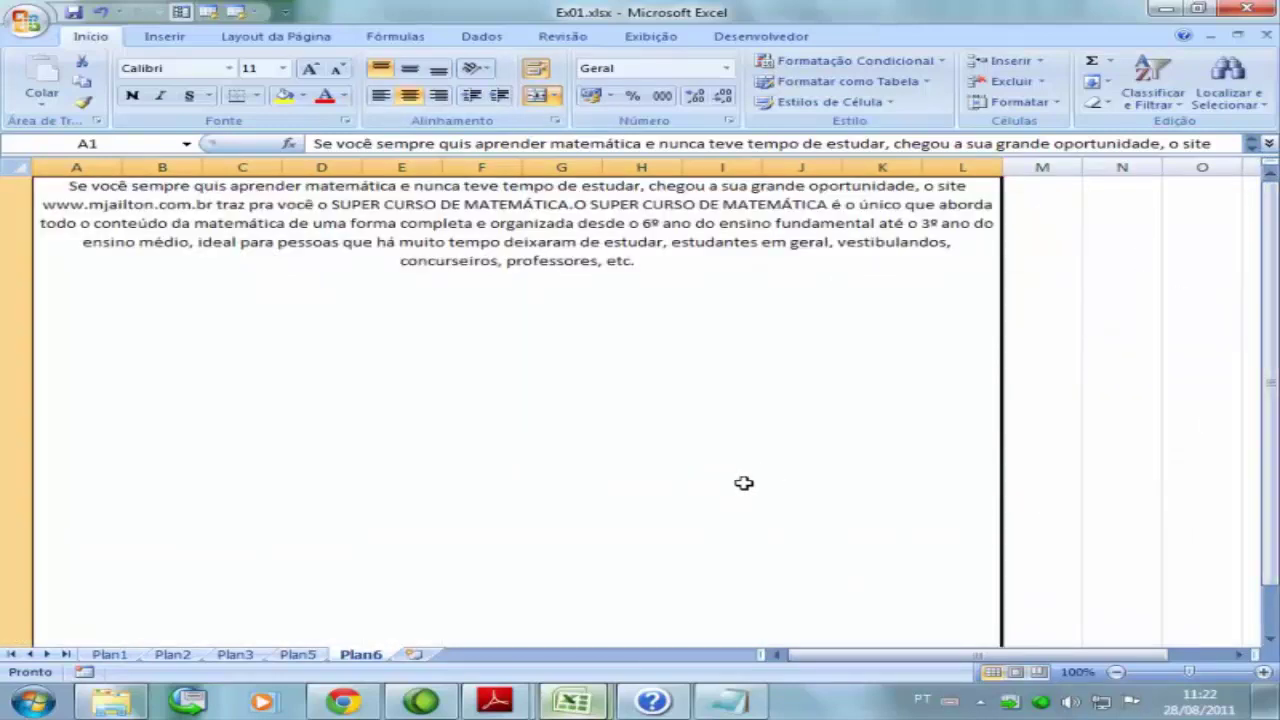
key(Down)
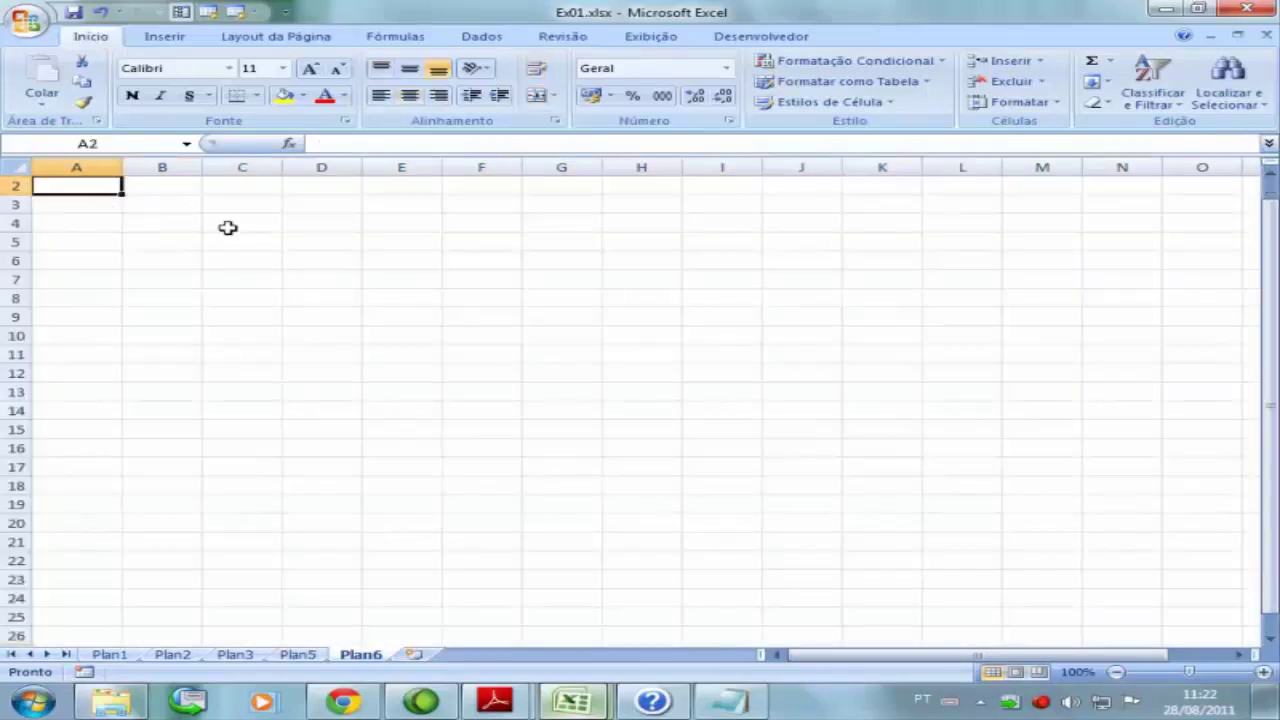
scroll(320, 293, up, 1)
click(301, 323)
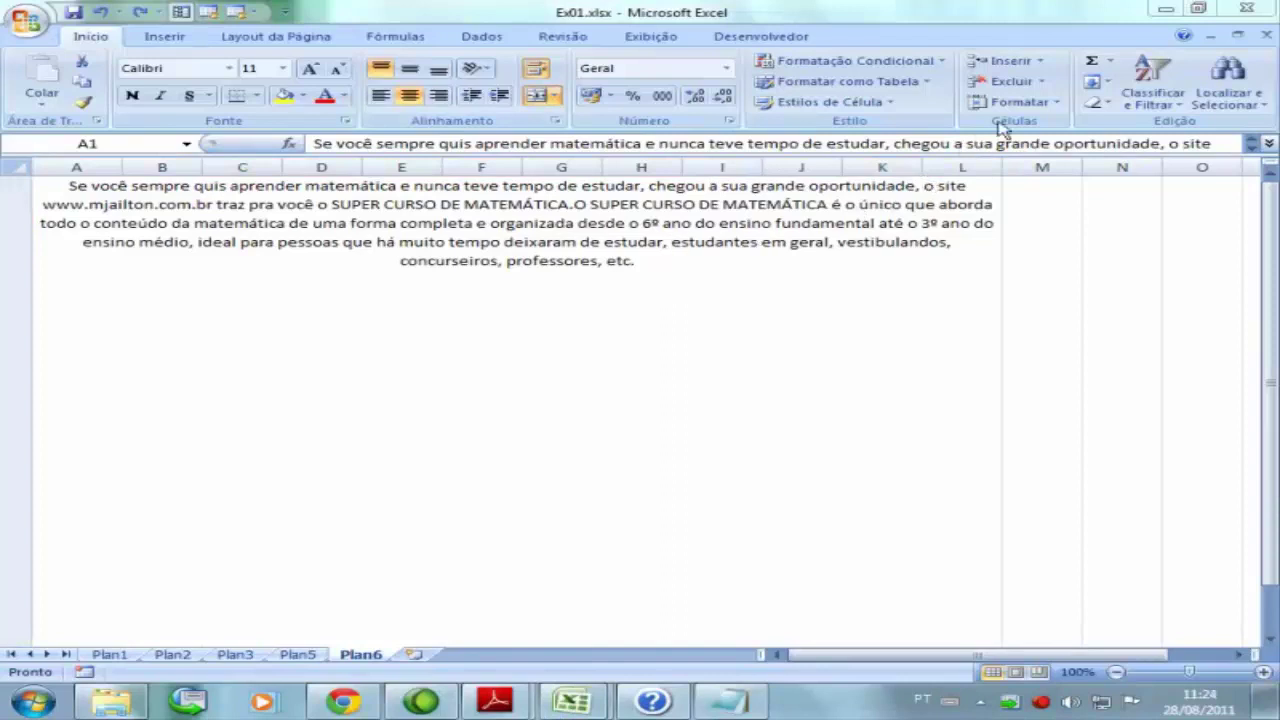
Step: Set row 1's height to 100, then drag its border slightly shorter to hug the paragraph
click(1056, 110)
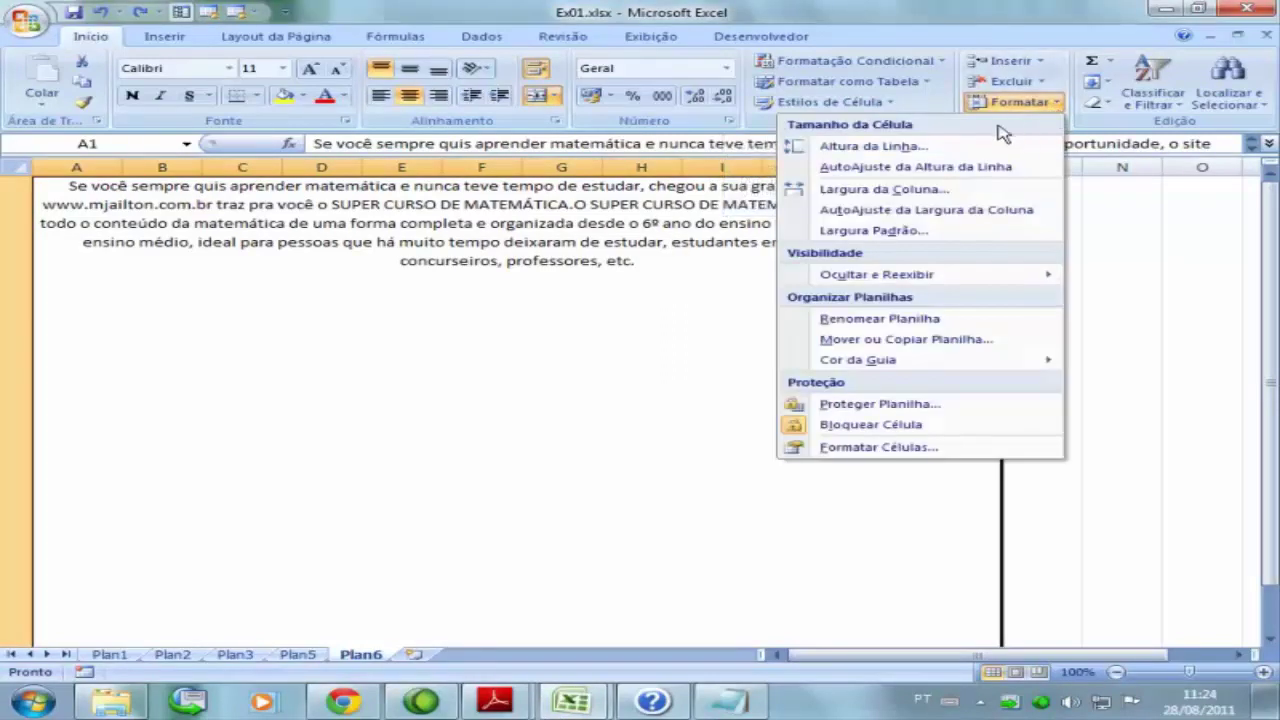
click(948, 148)
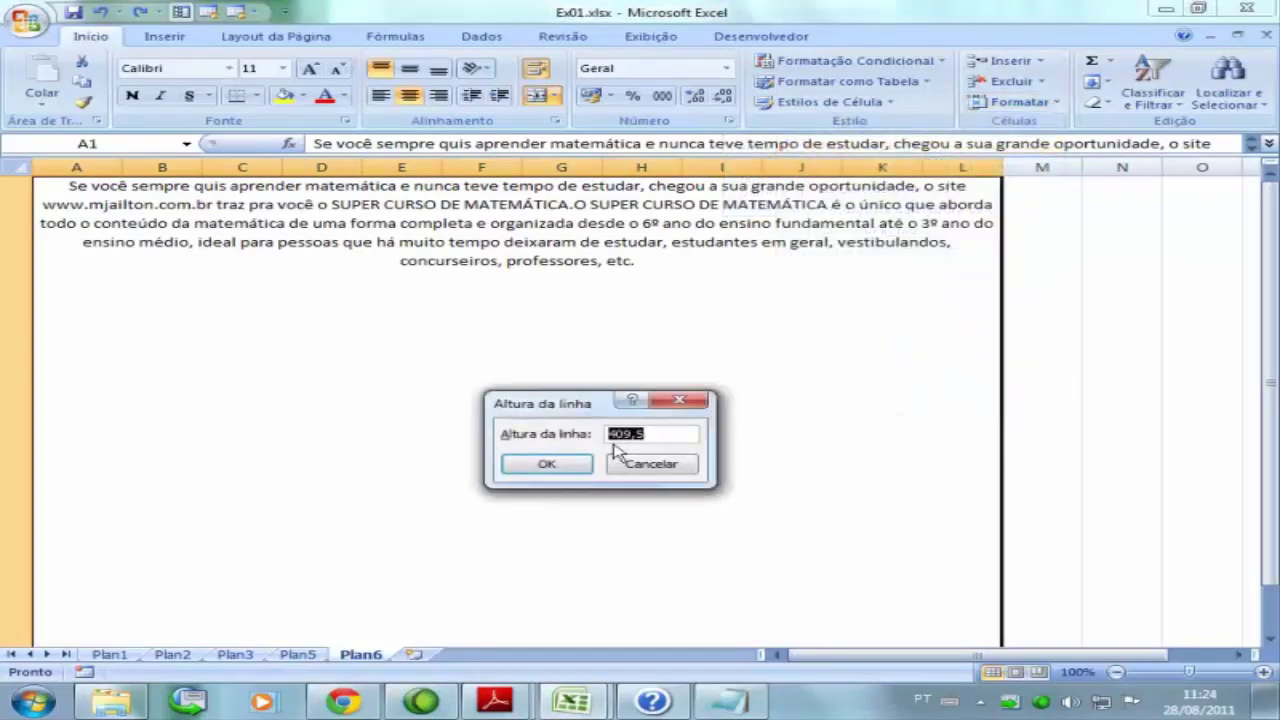
text(100)
key(Return)
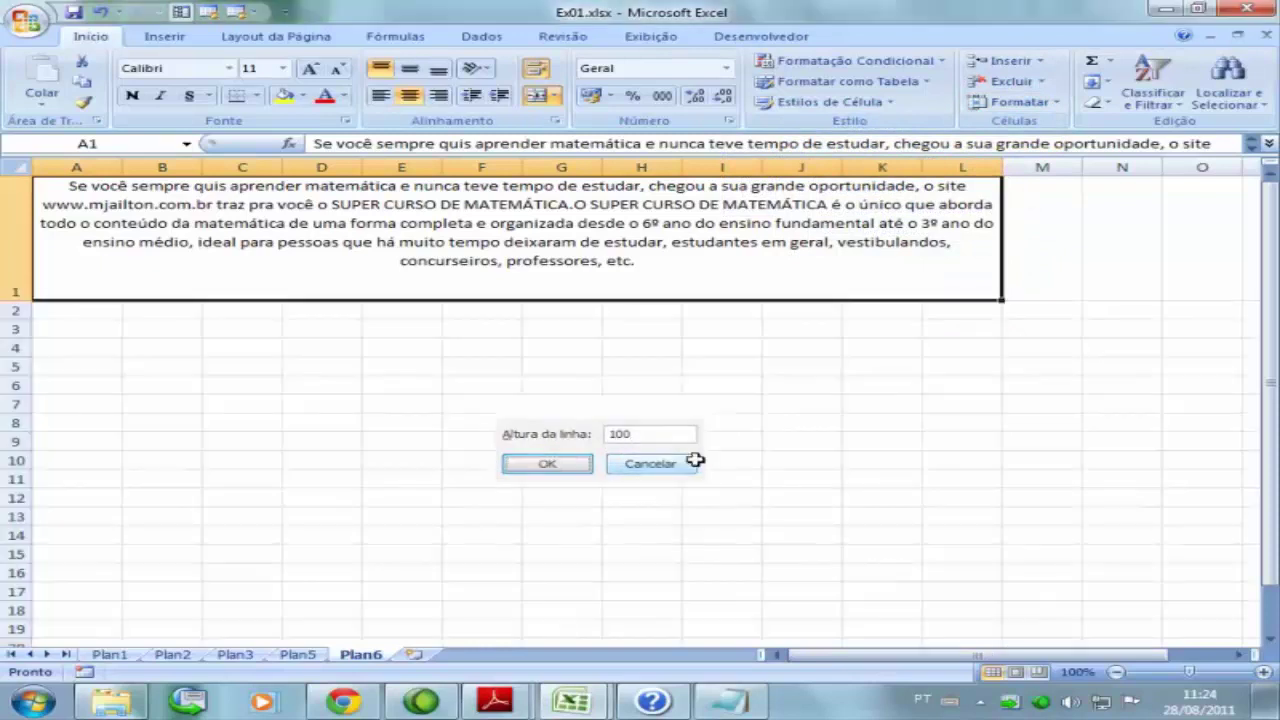
click(631, 364)
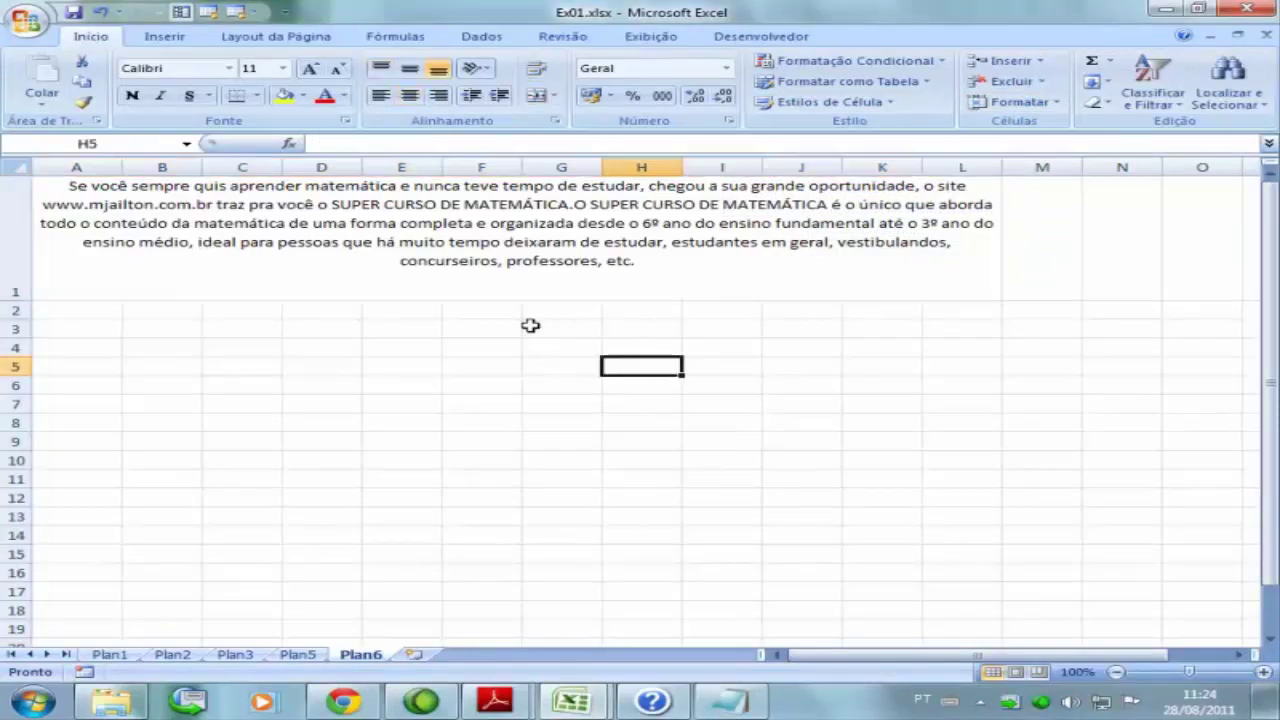
click(506, 290)
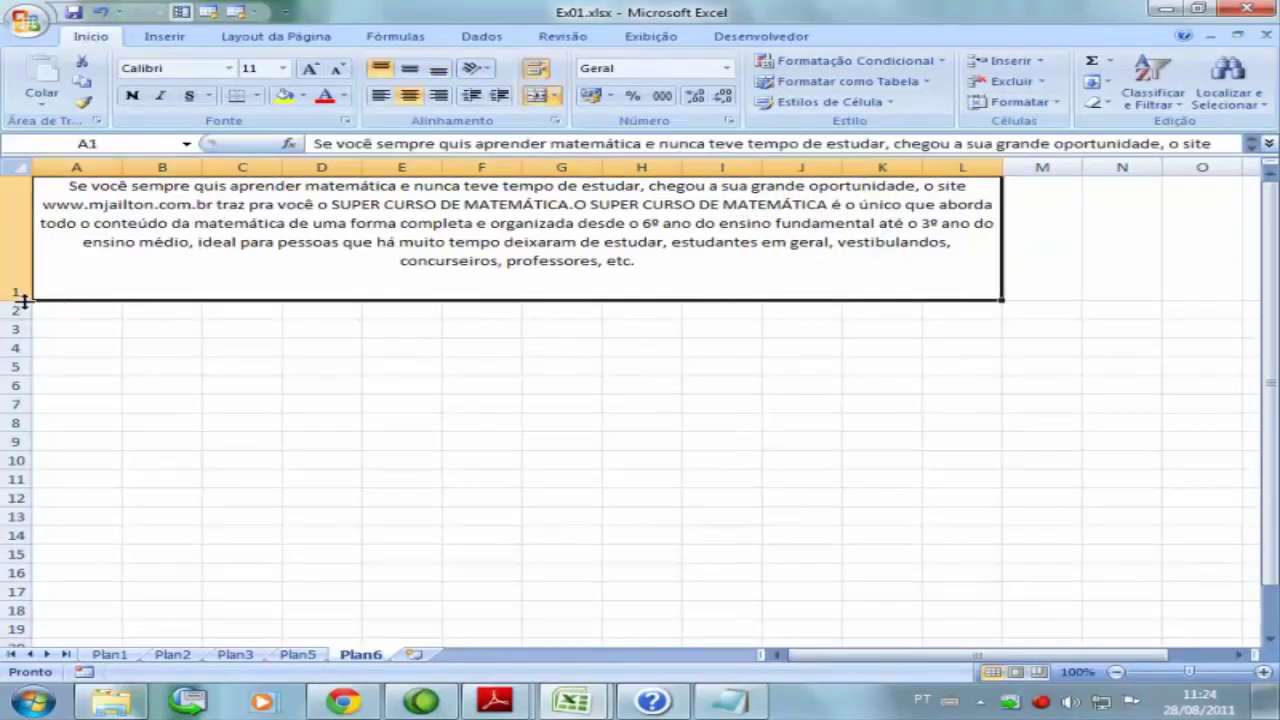
drag(16, 299, 16, 277)
click(235, 302)
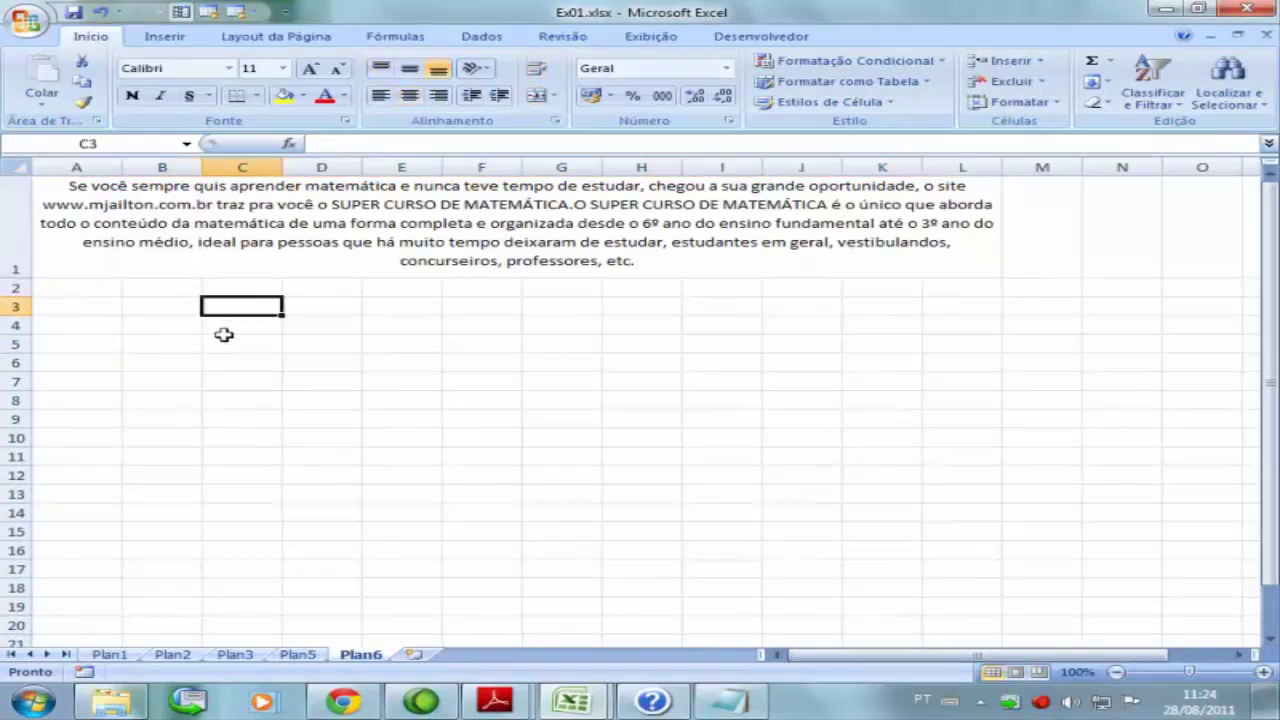
click(300, 248)
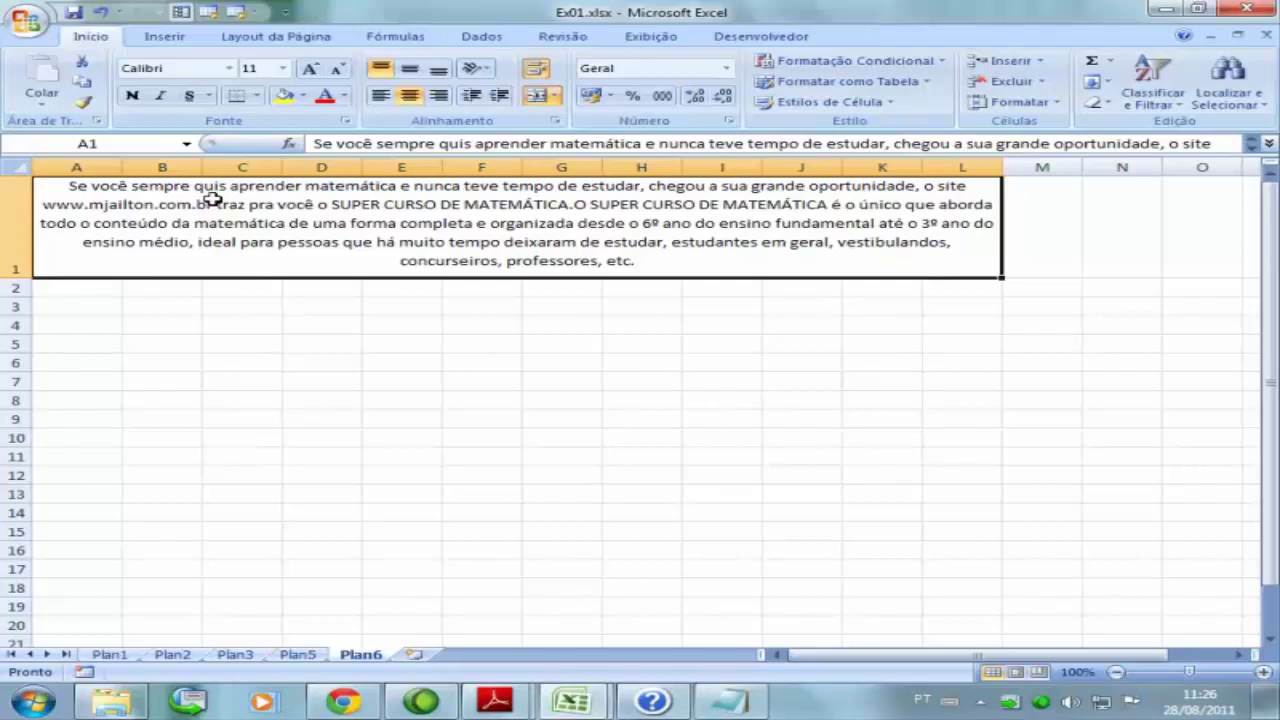
Step: Type 'Número de caracteres com espaço' into A3 and widen column A to fit it
click(95, 308)
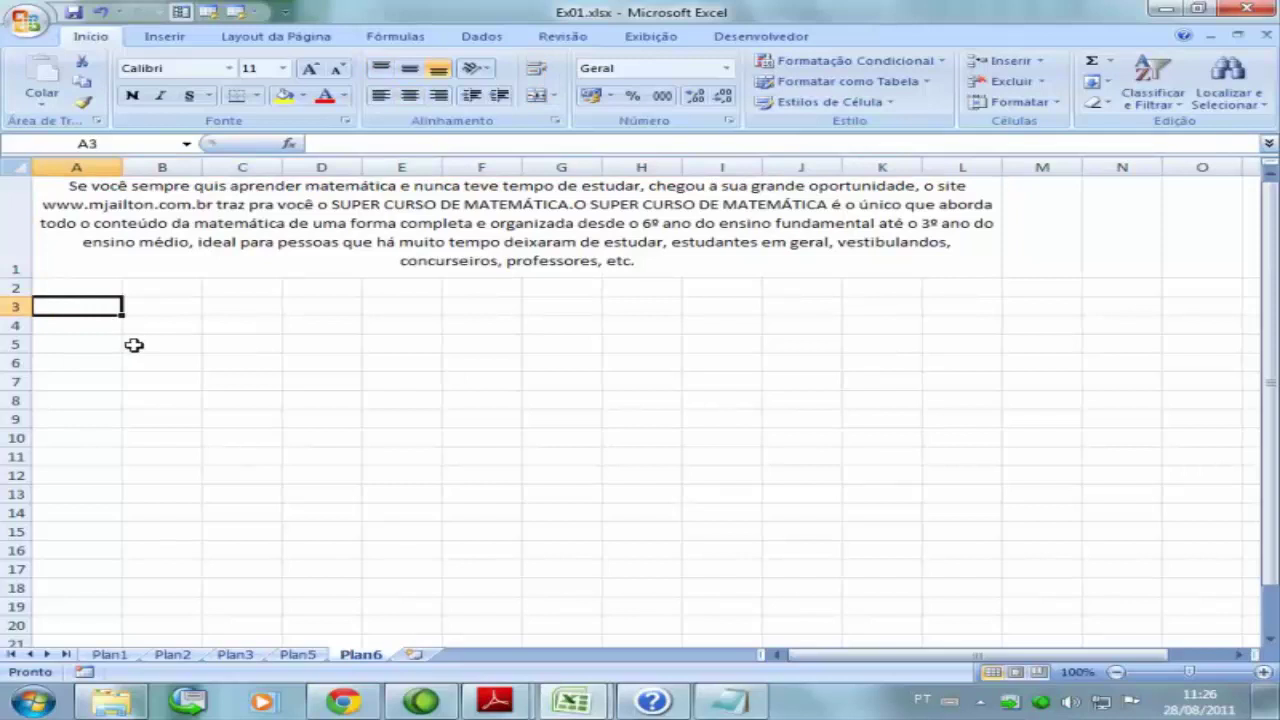
text(Nú)
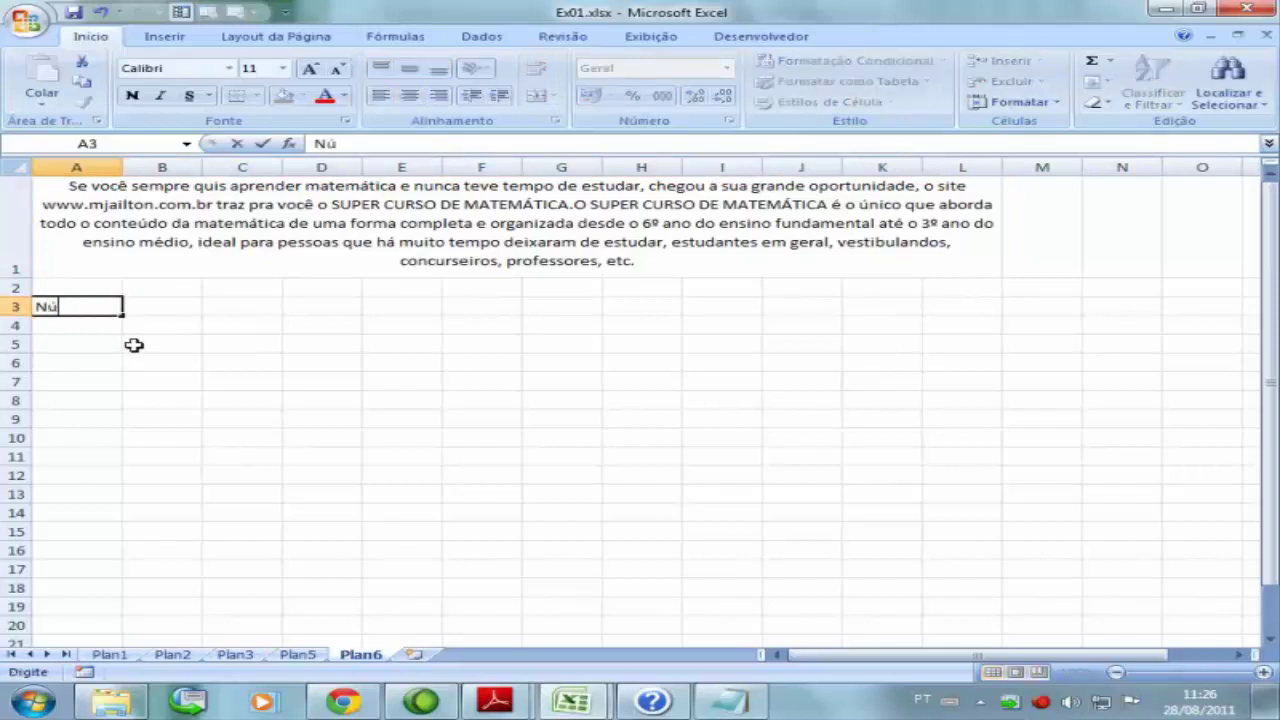
text(mero)
text( de caracet)
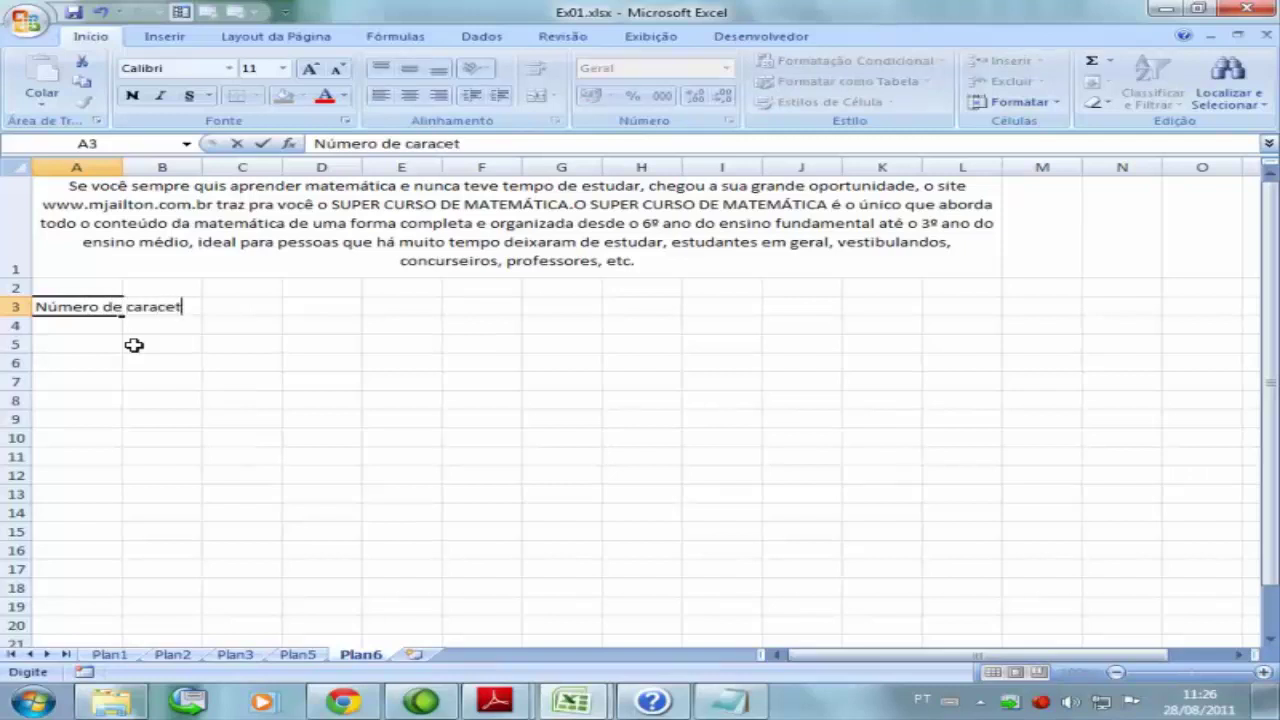
text(re)
key(BackSpace)
key(BackSpace)
key(BackSpace)
text(rer)
key(BackSpace)
text(es)
key(BackSpace)
key(BackSpace)
key(BackSpace)
key(BackSpace)
key(BackSpace)
text(teres )
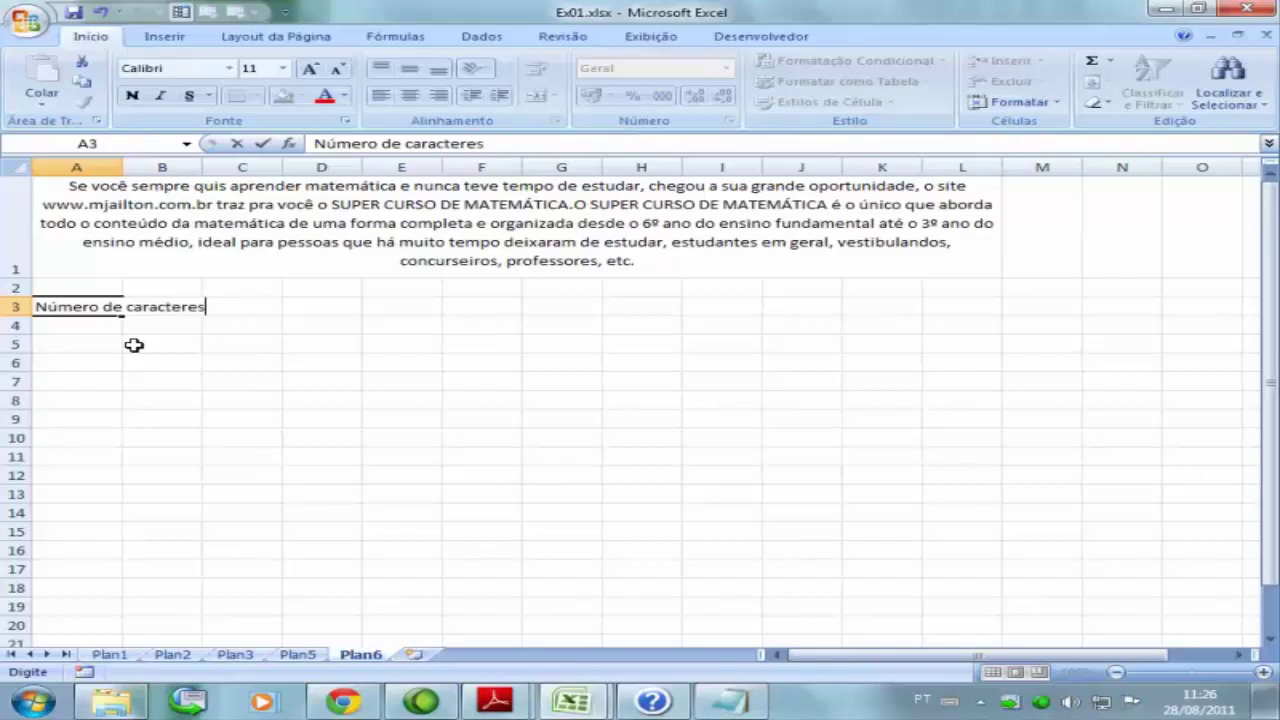
text(com es)
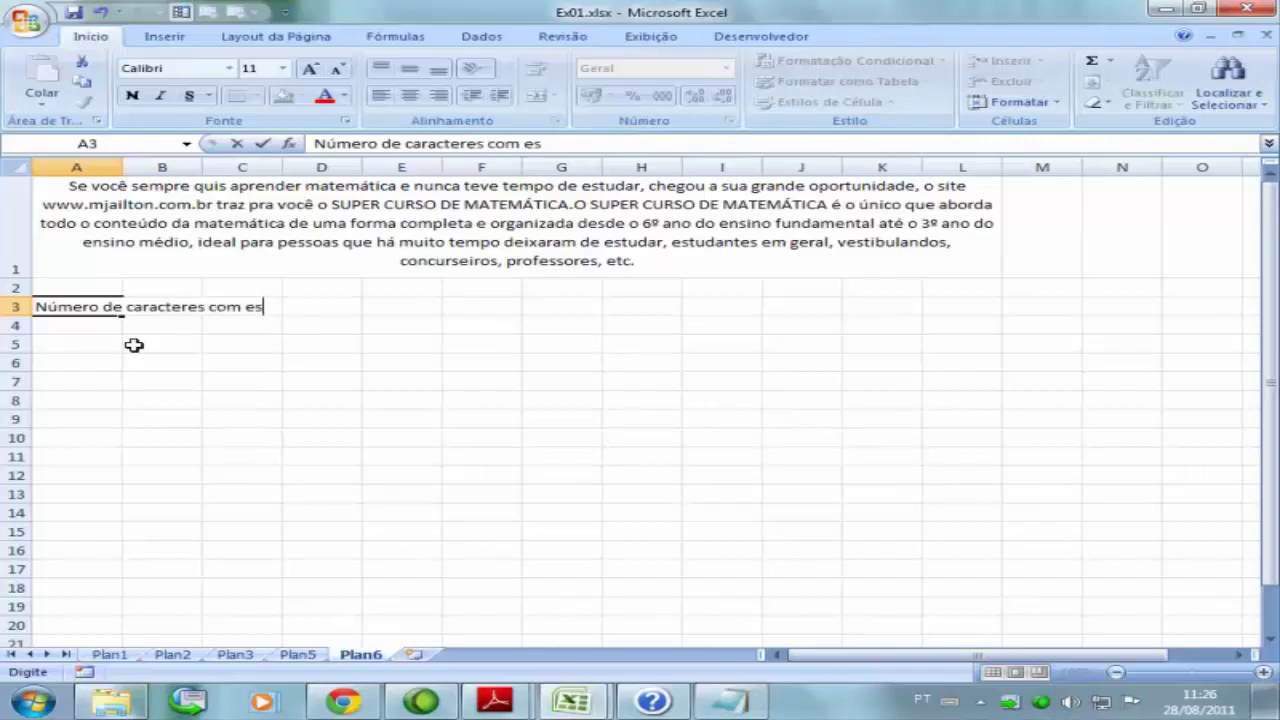
text(paço)
key(Return)
key(Up)
key(Right)
key(Right)
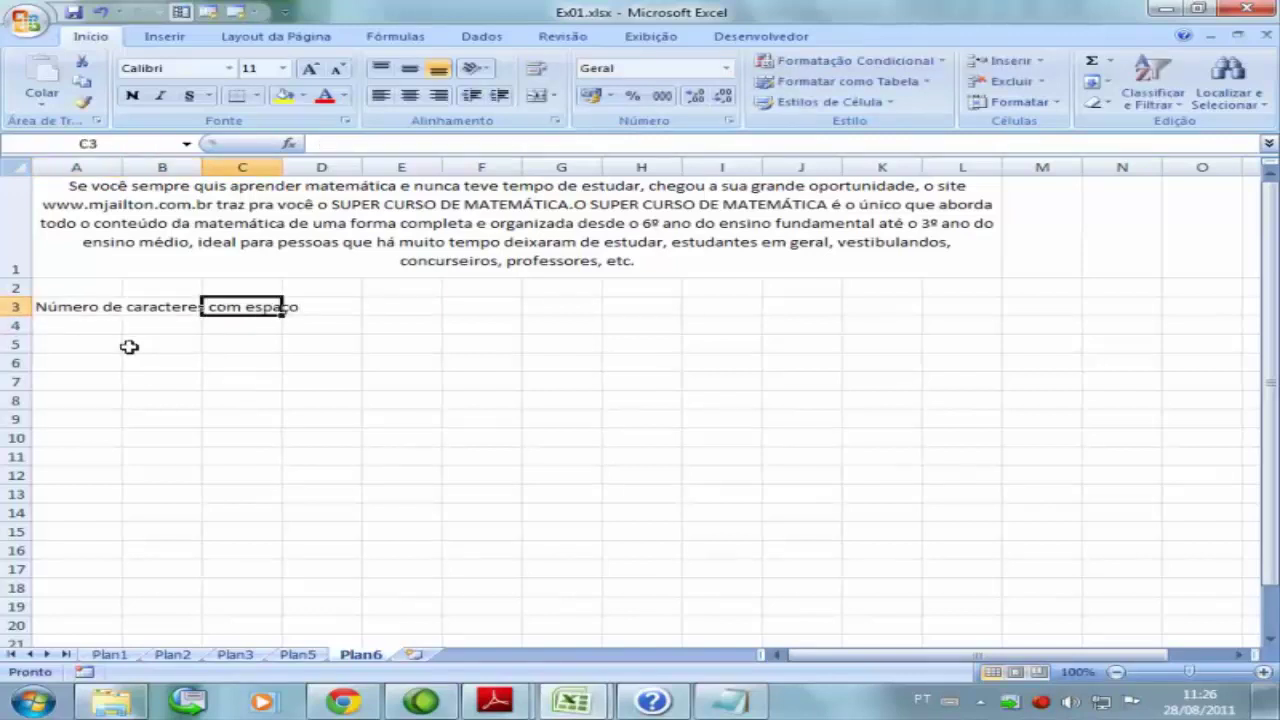
drag(122, 167, 244, 168)
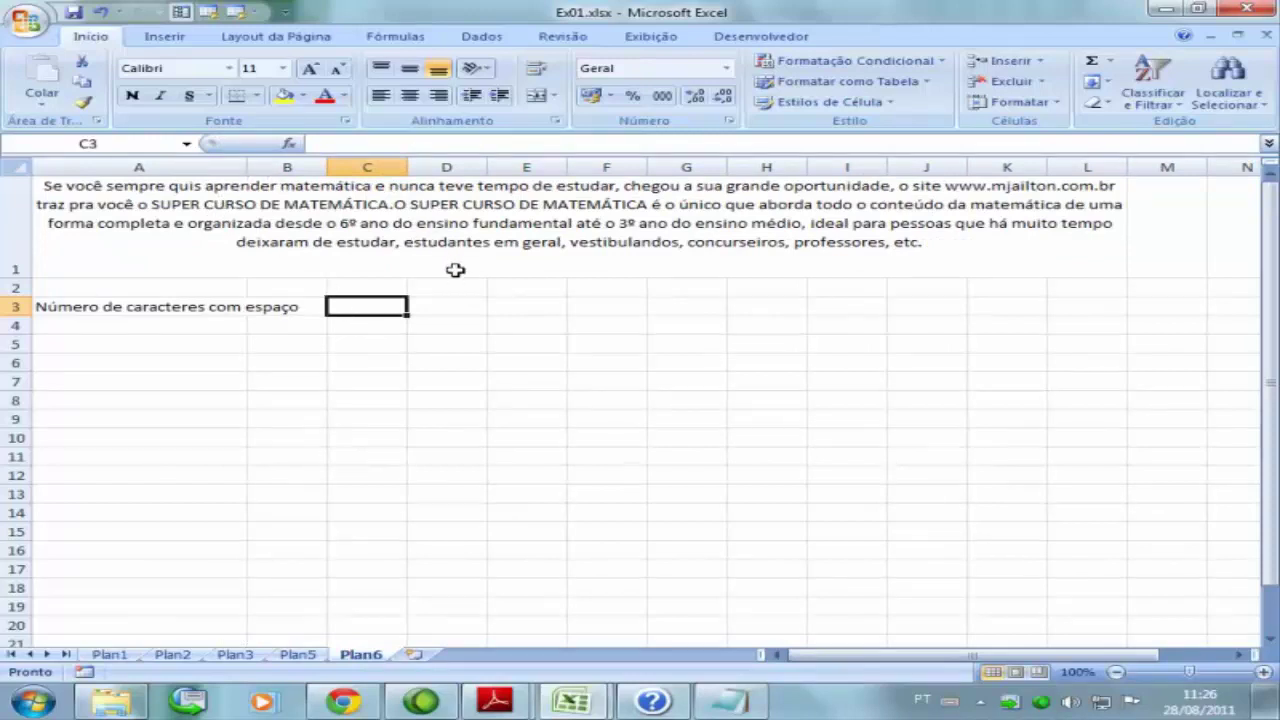
Step: Enter =NÚM.CARACT(A1) in C3 to count the paragraph's 482 characters including spaces
text(=)
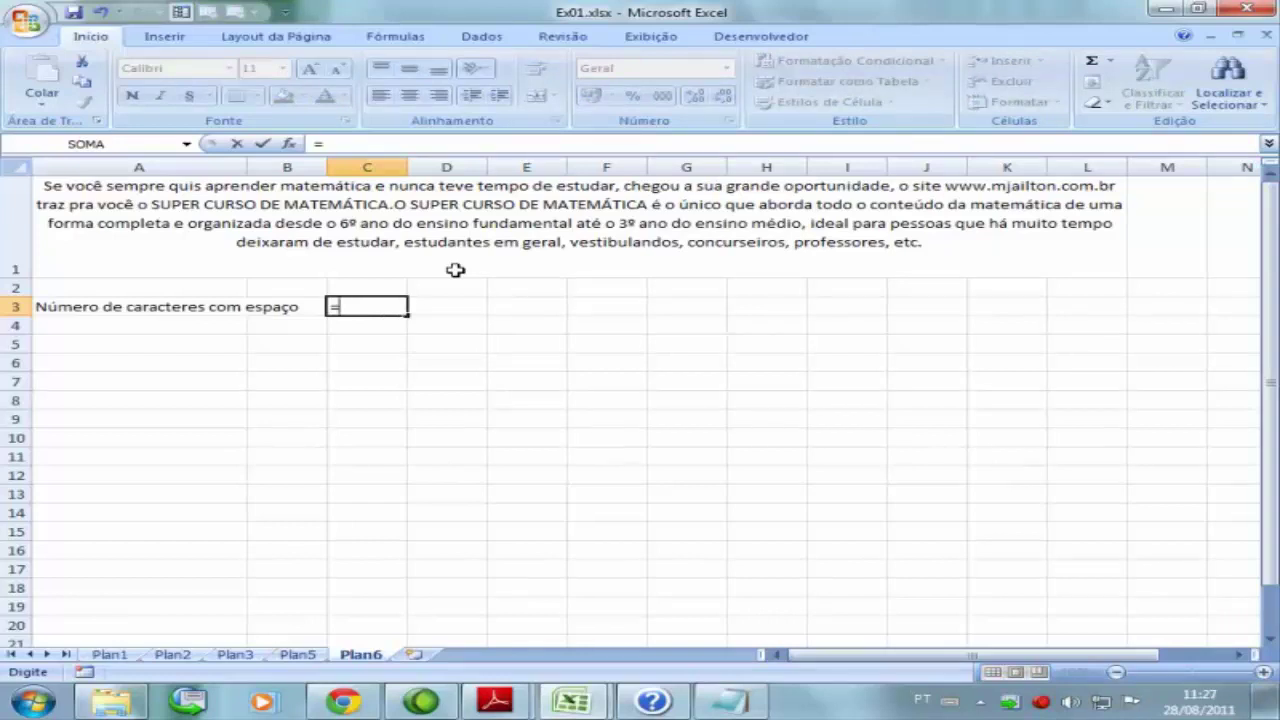
text(N)
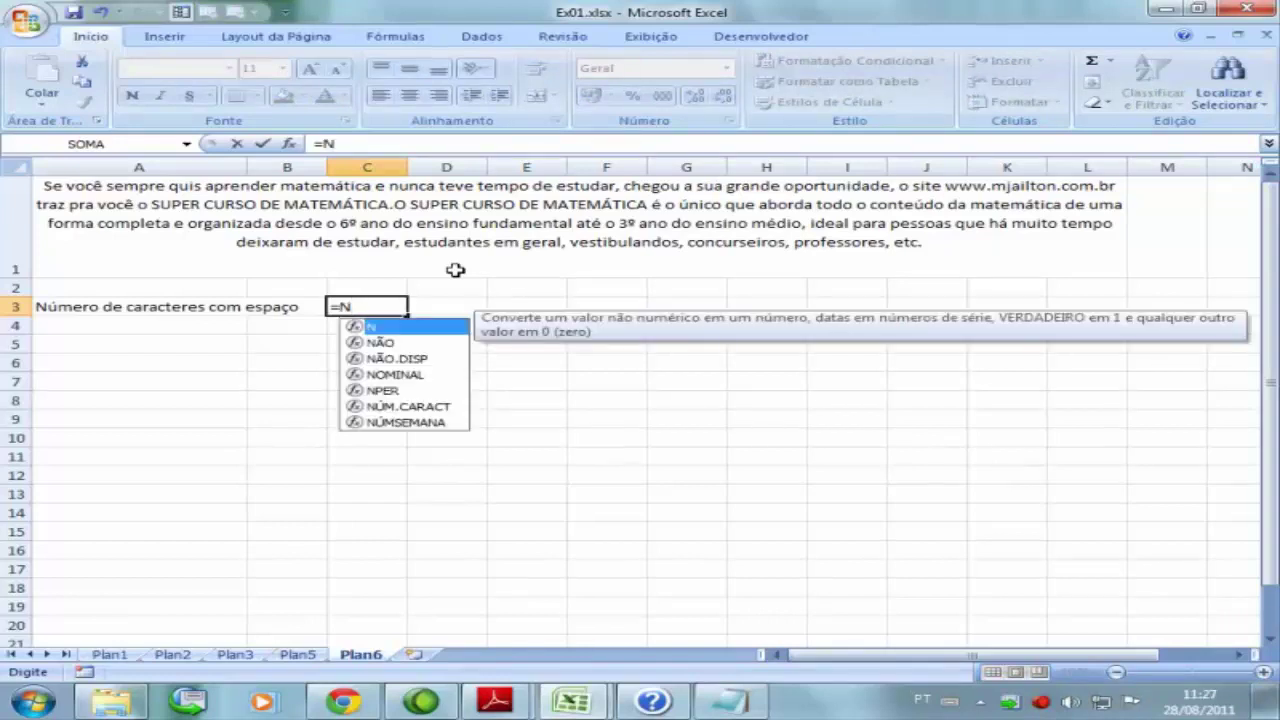
text(úm.cara)
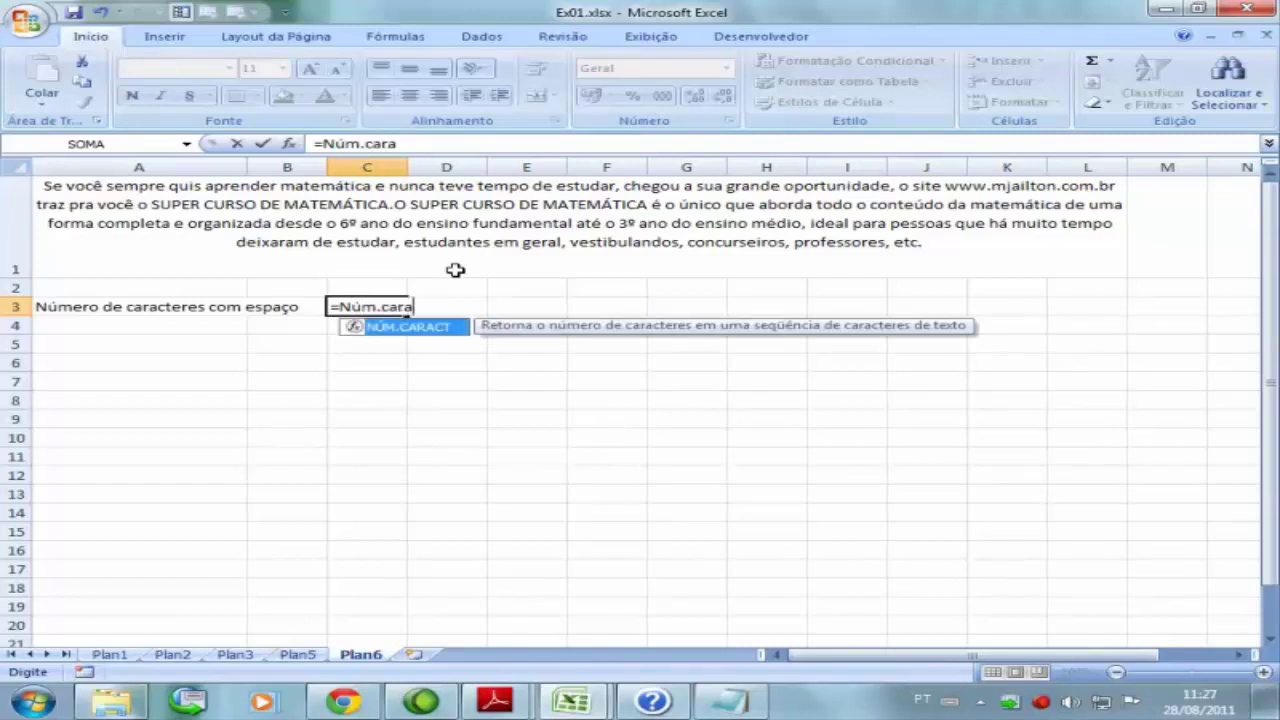
text(ct()
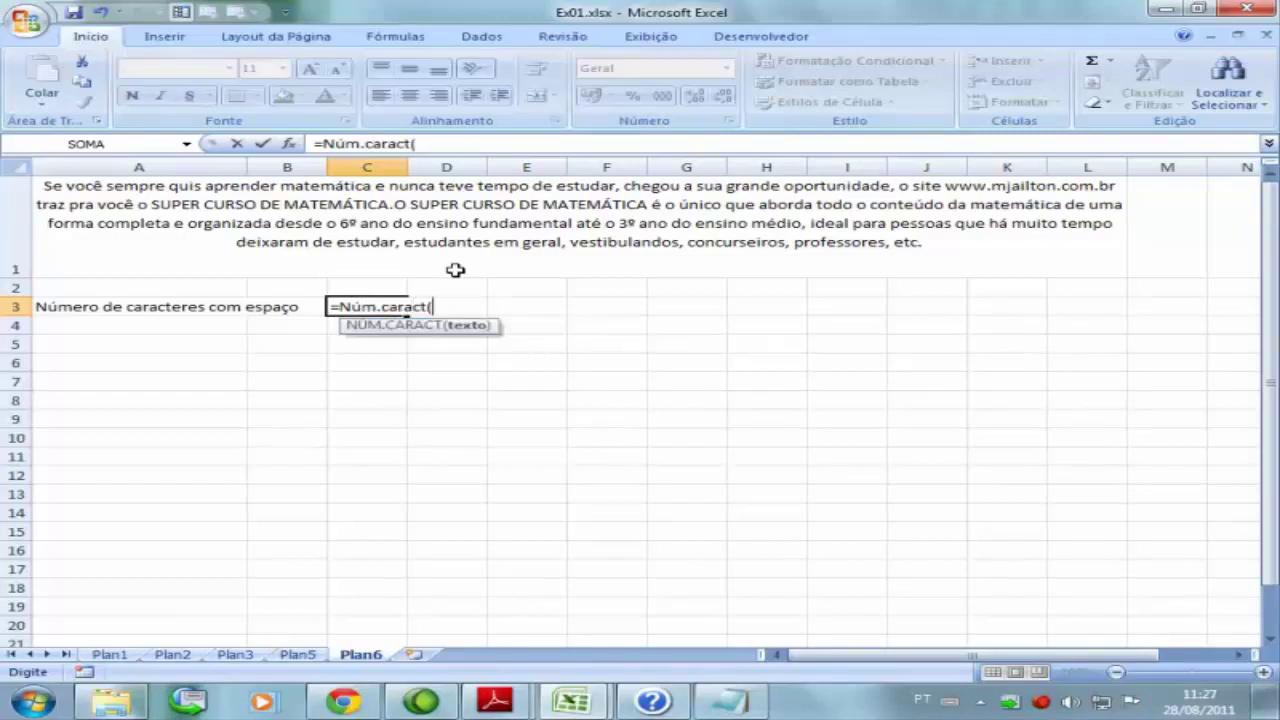
key(Up)
key(Up)
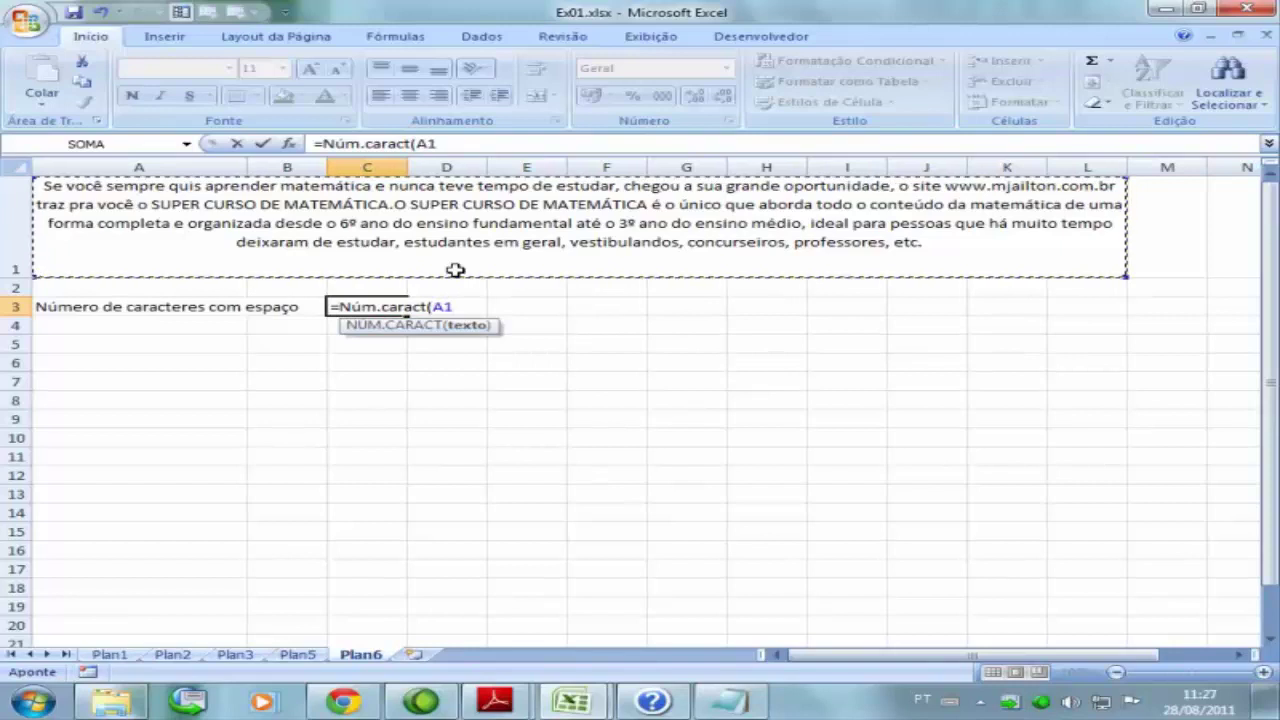
text())
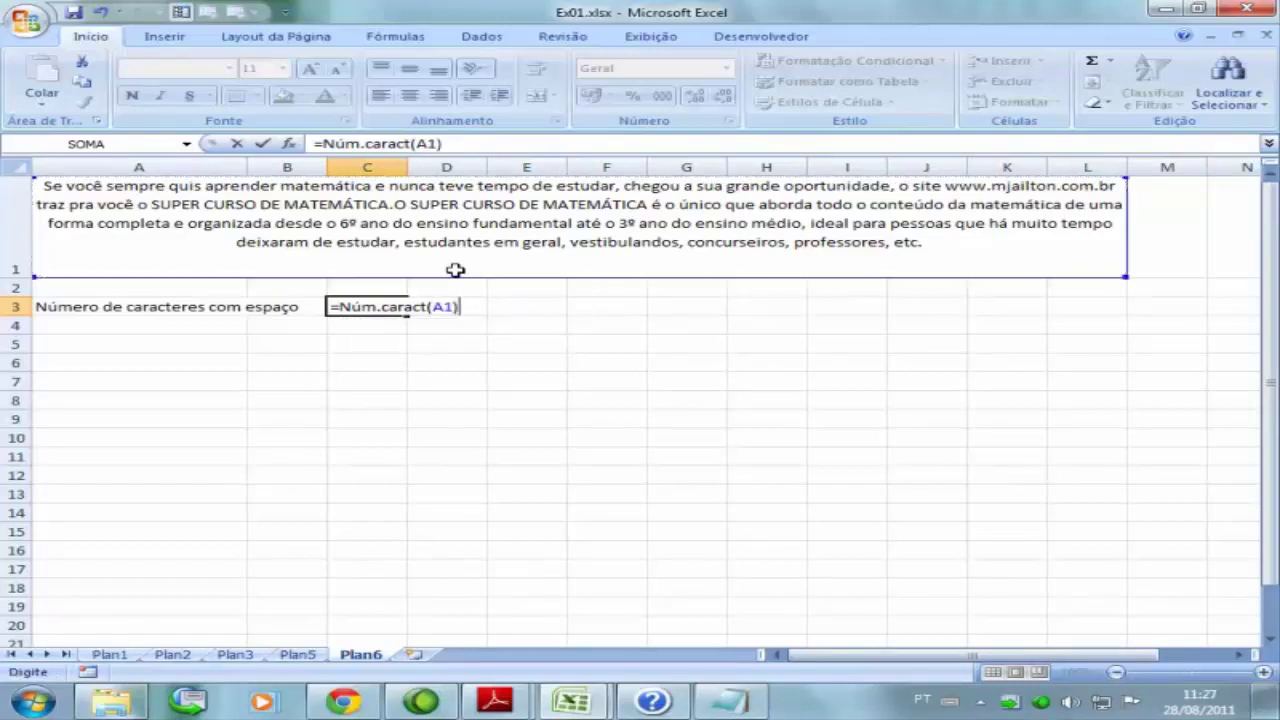
key(Return)
key(Up)
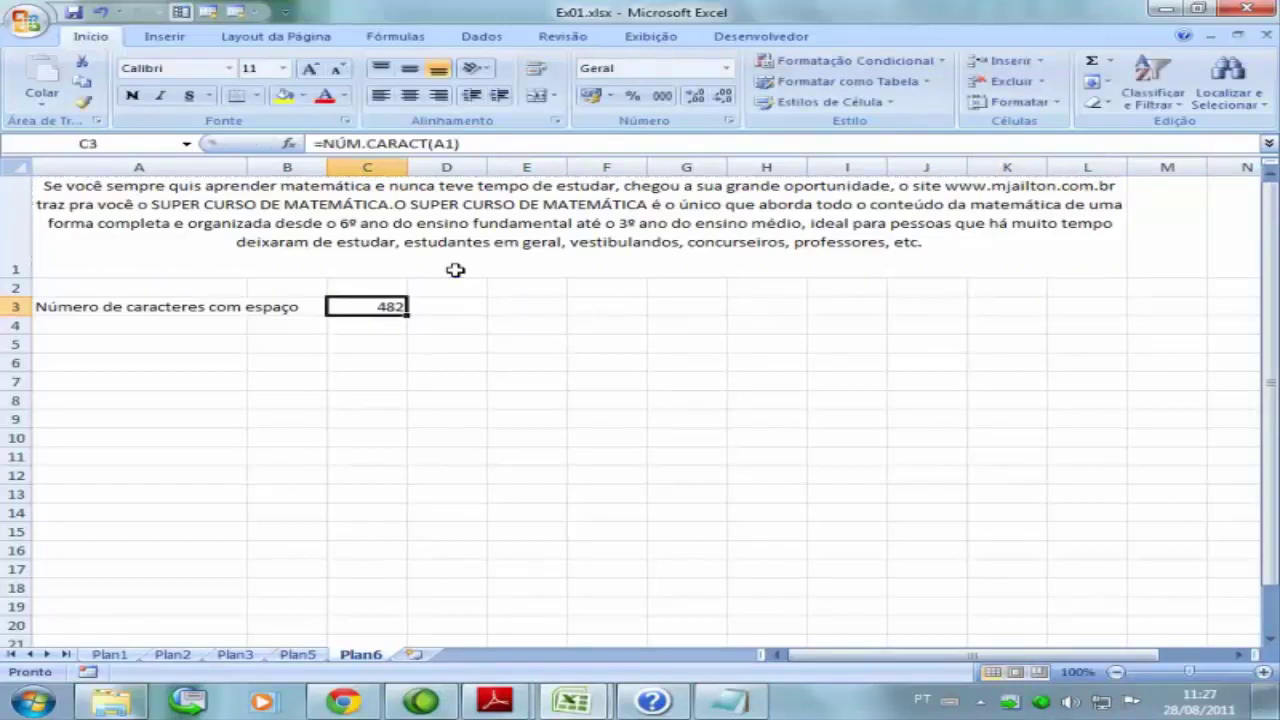
key(Down)
key(Left)
key(Left)
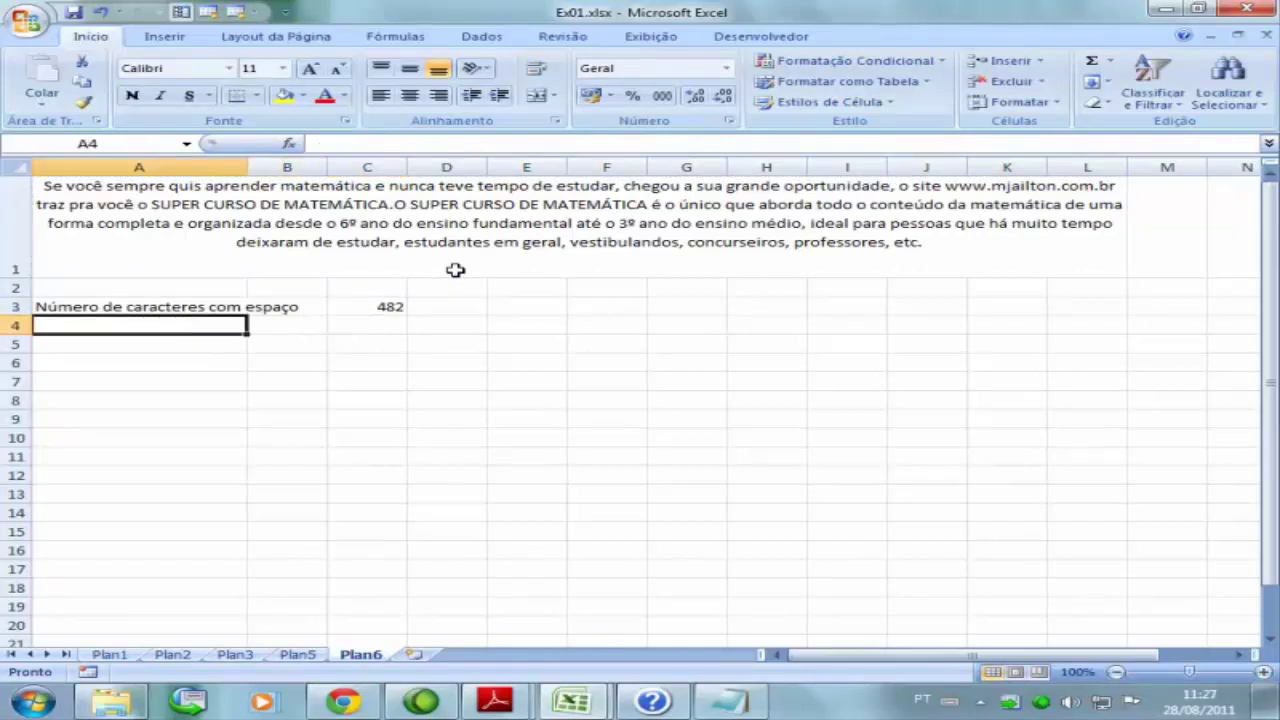
Step: Label A4 'Número de caracteres sem espaço' by changing 'com' to 'sem' in the autocompleted text
text(Número de caracteres com espaço)
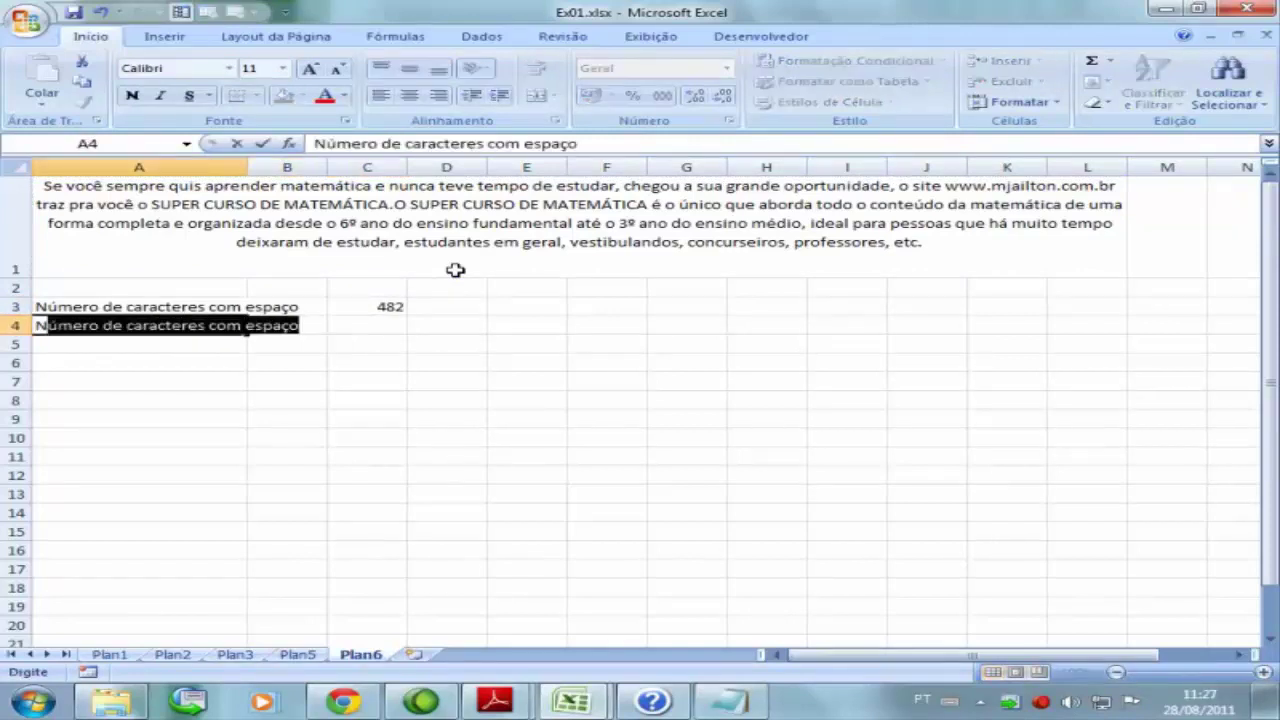
key(Return)
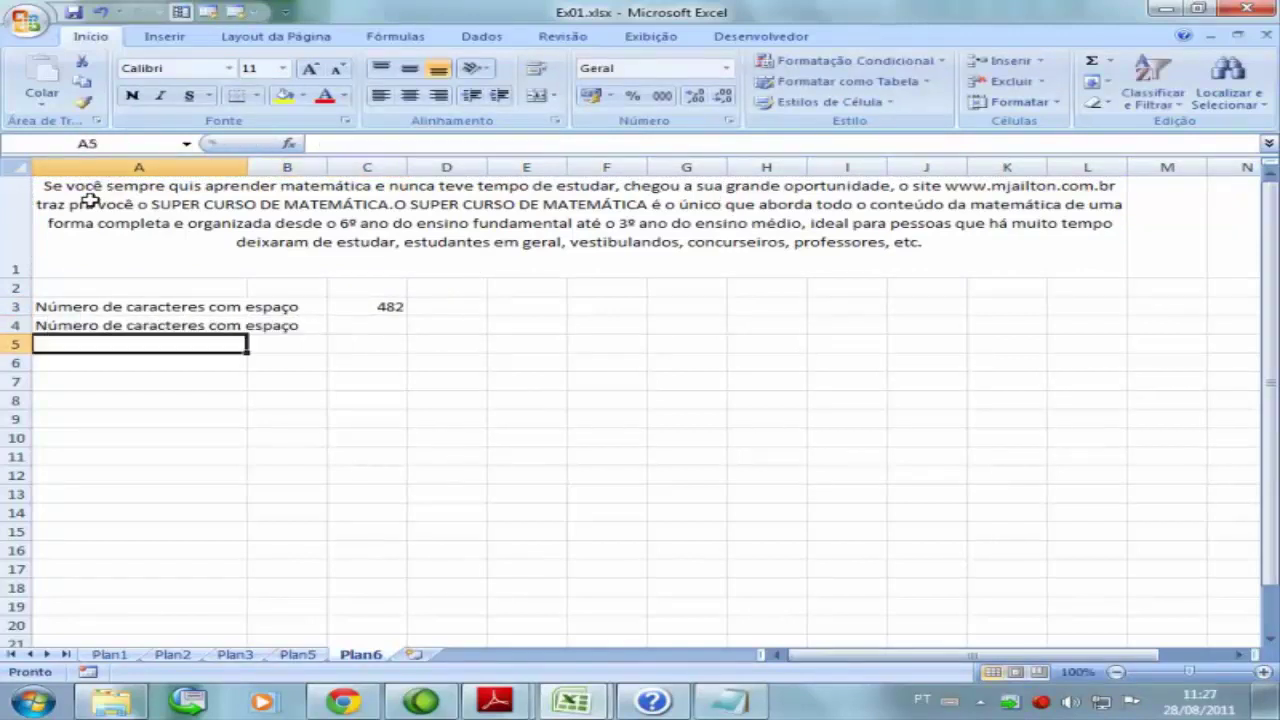
double_click(215, 330)
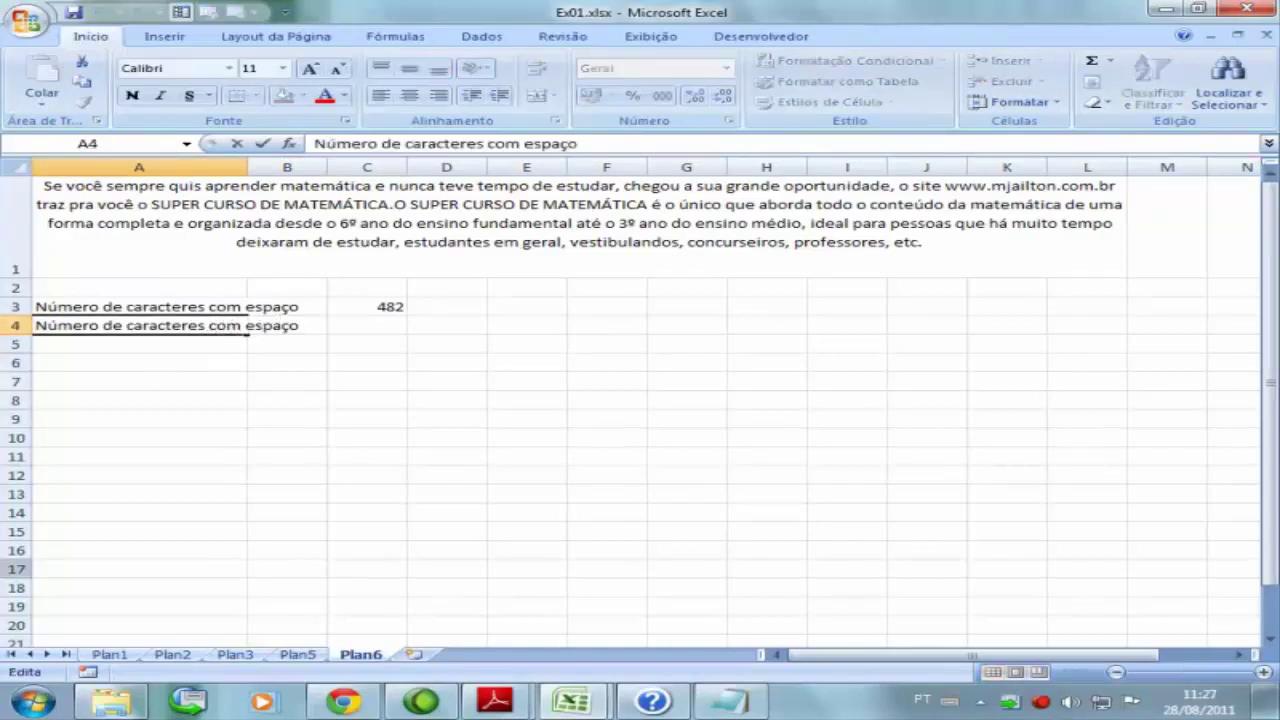
key(Delete)
key(Delete)
key(Delete)
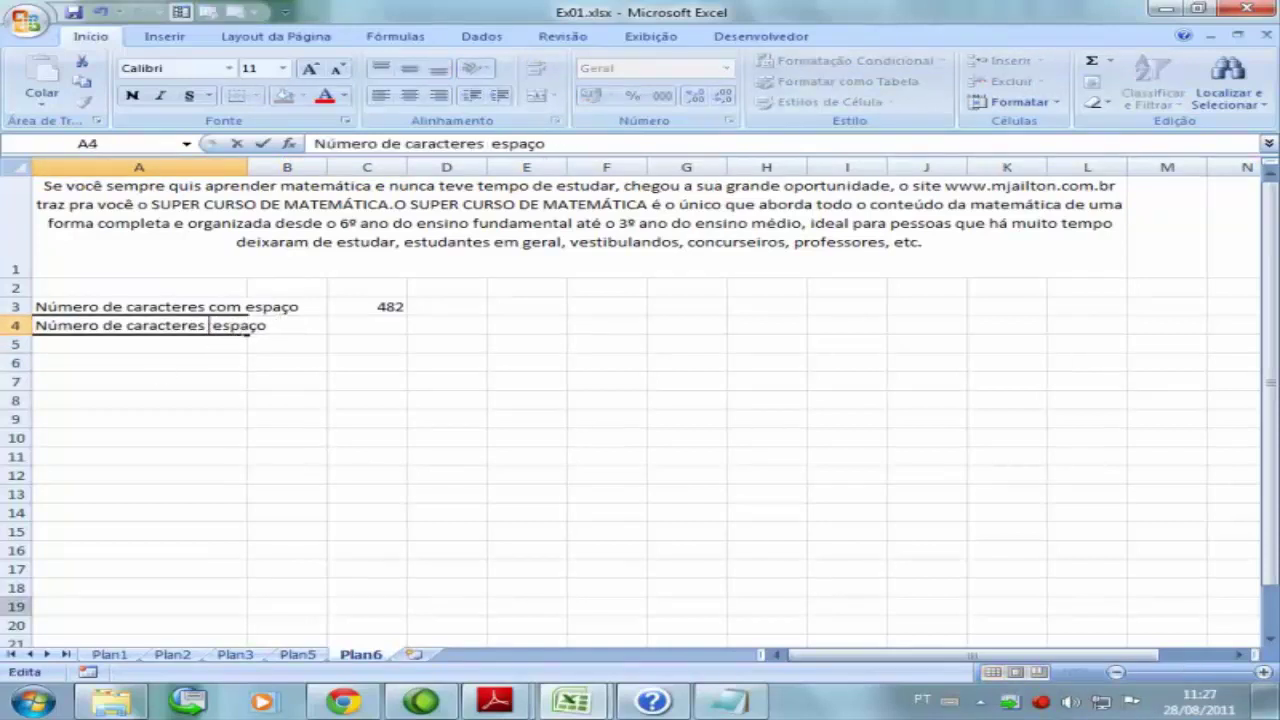
text(sem)
key(Return)
key(Up)
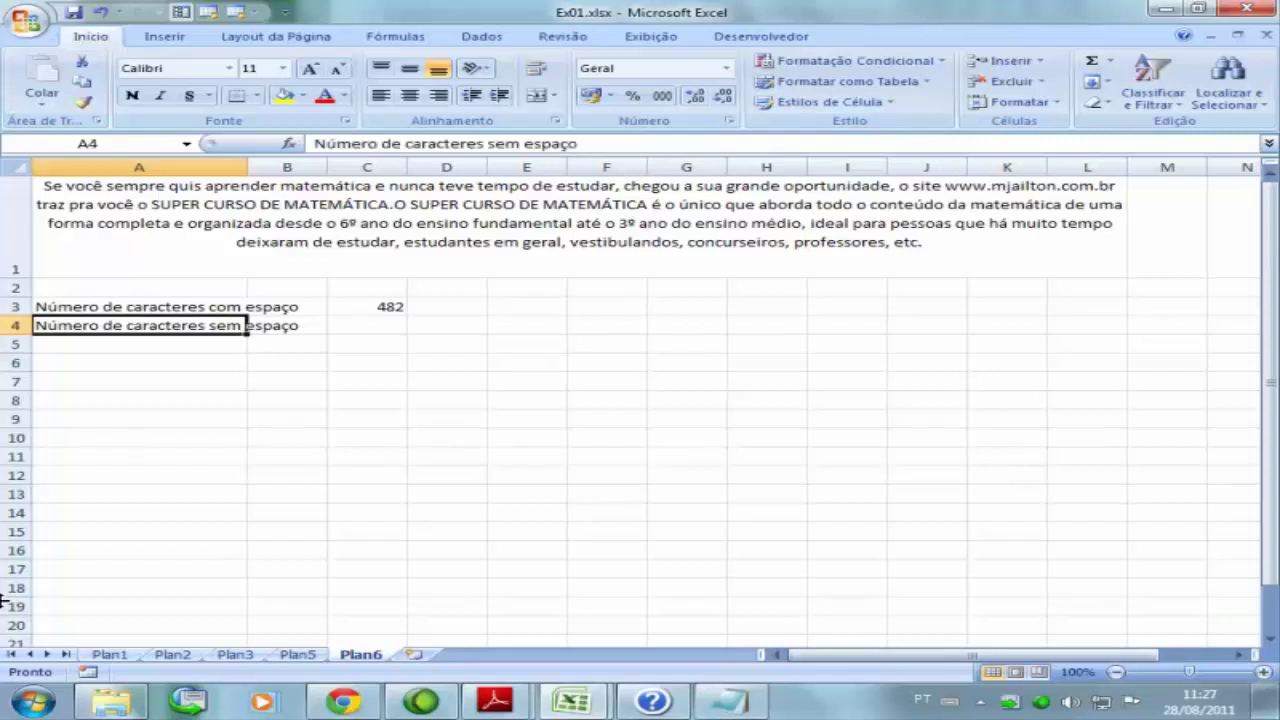
key(Right)
key(Right)
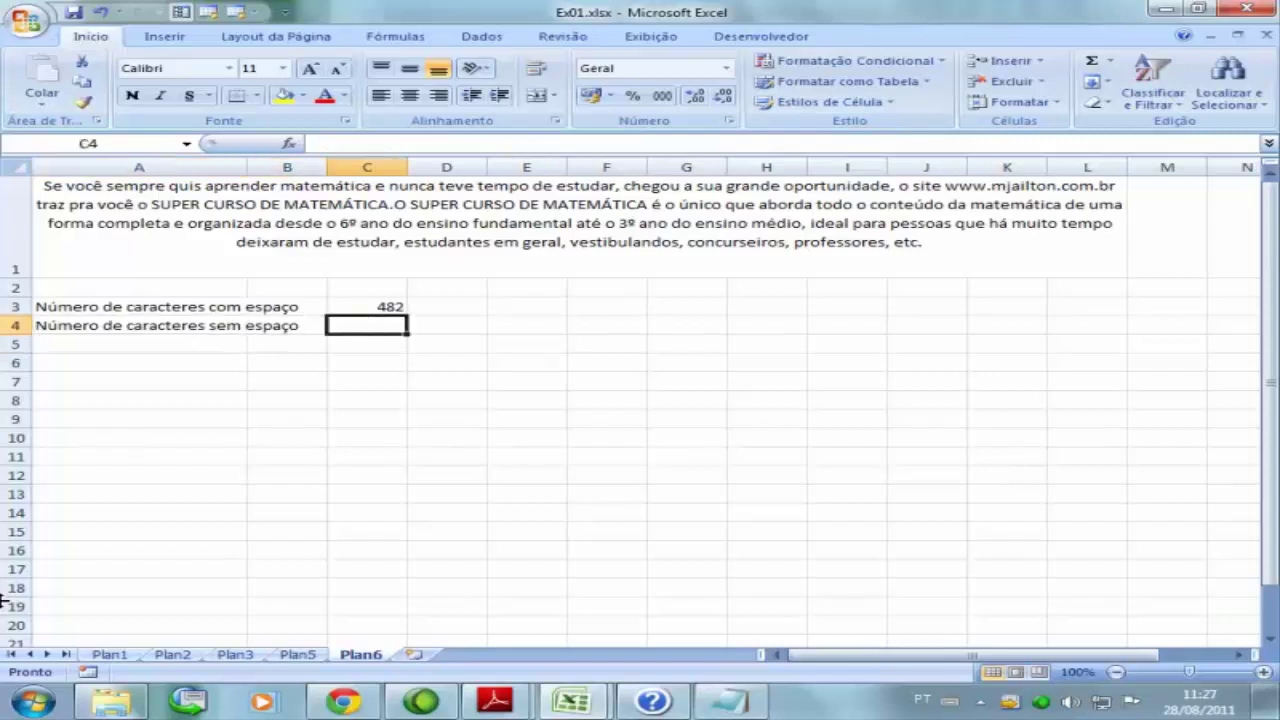
text(=)
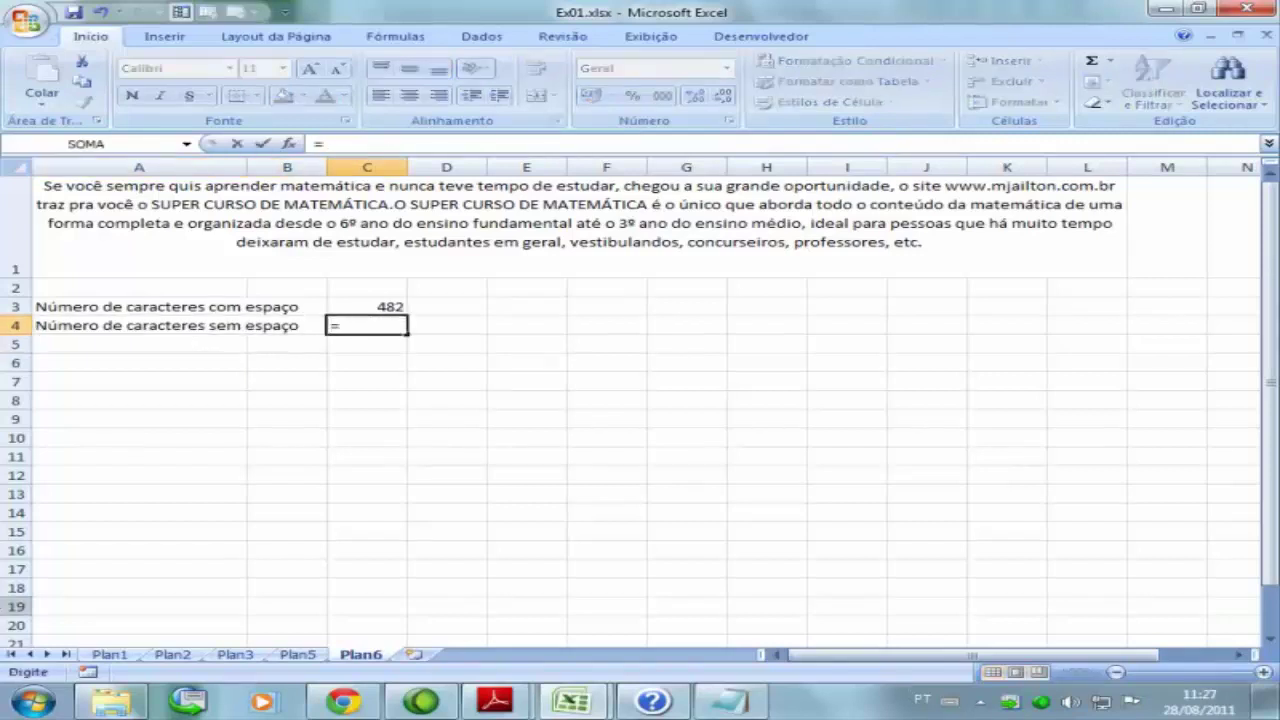
text(n)
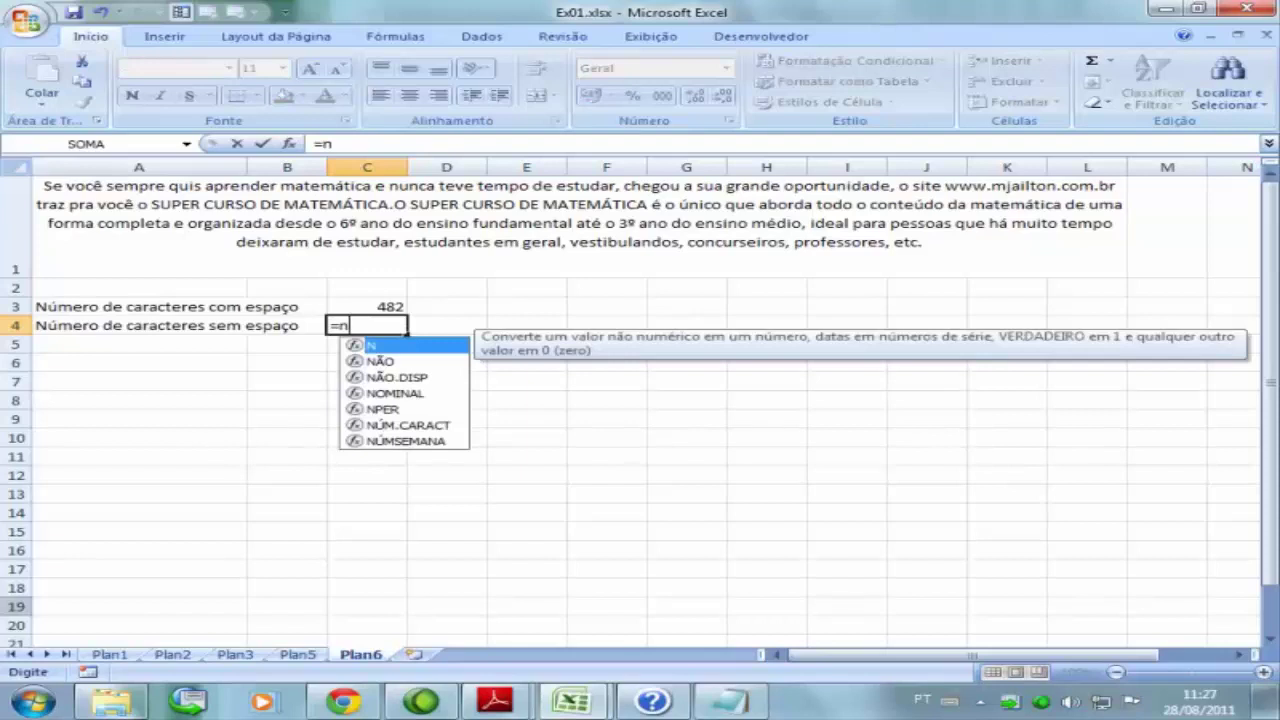
text(úm.car)
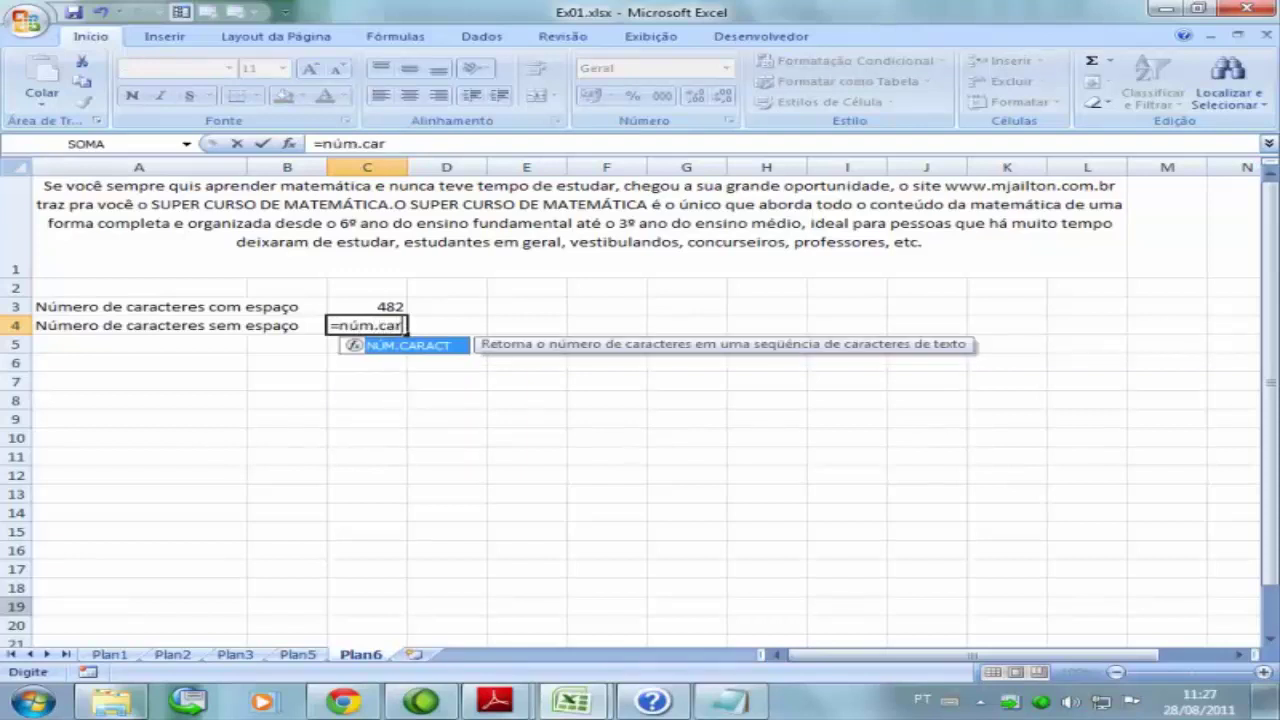
text(act)
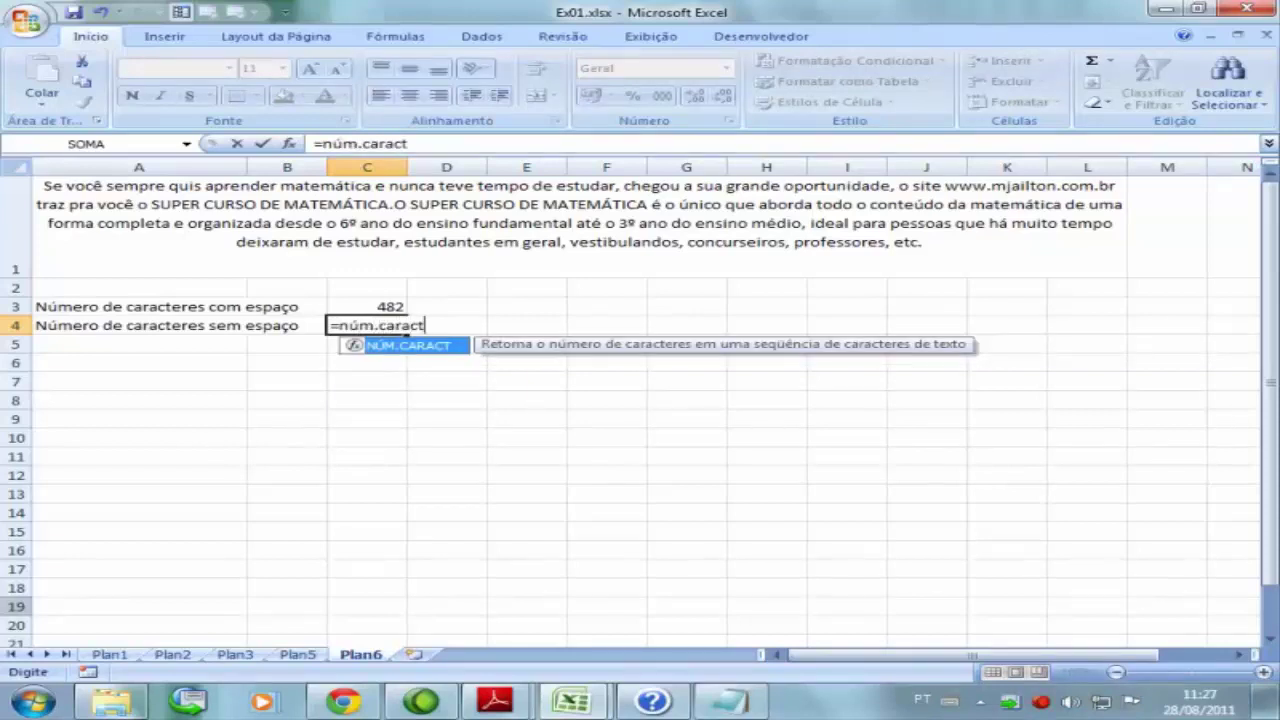
text(()
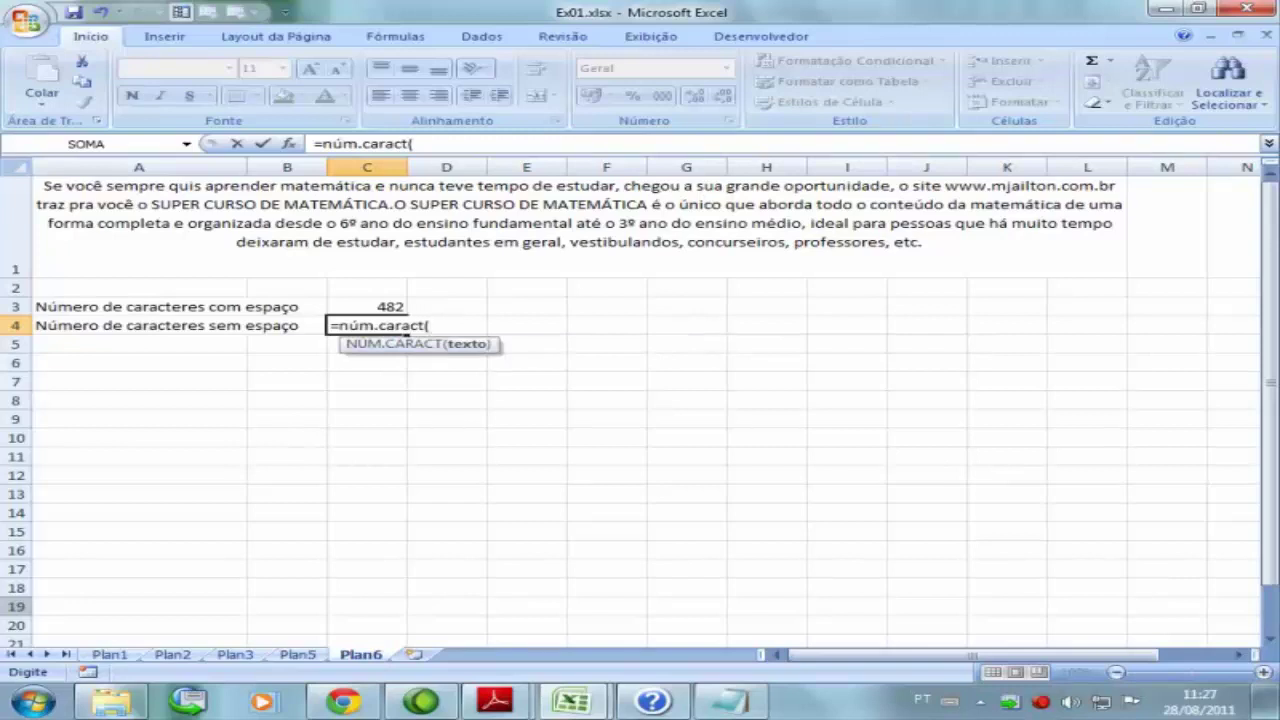
text(S)
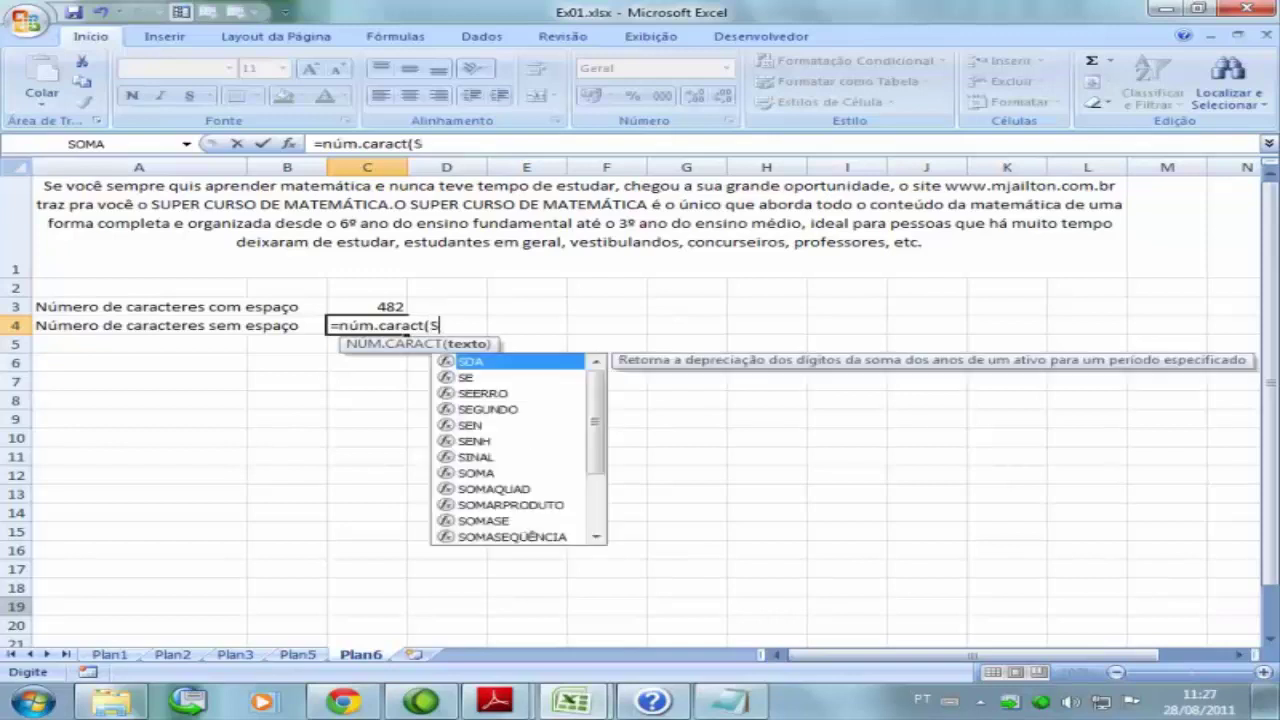
text(ubsti)
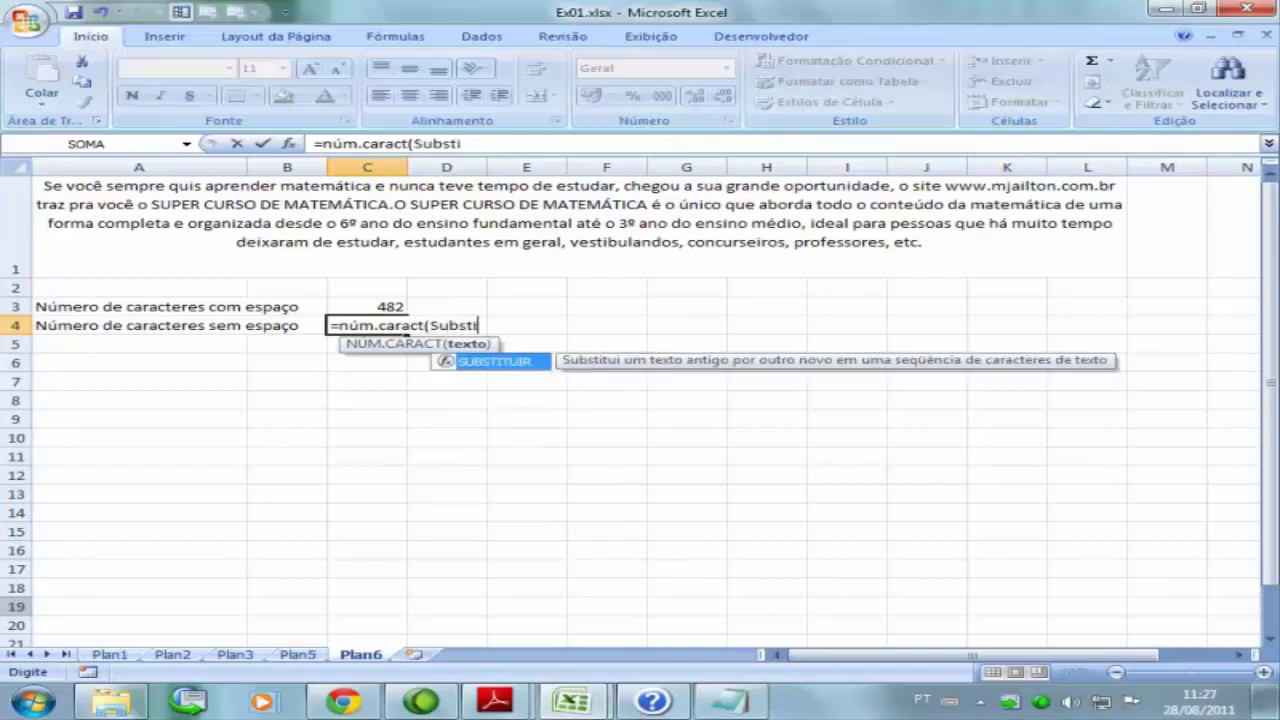
text(tuir)
text(()
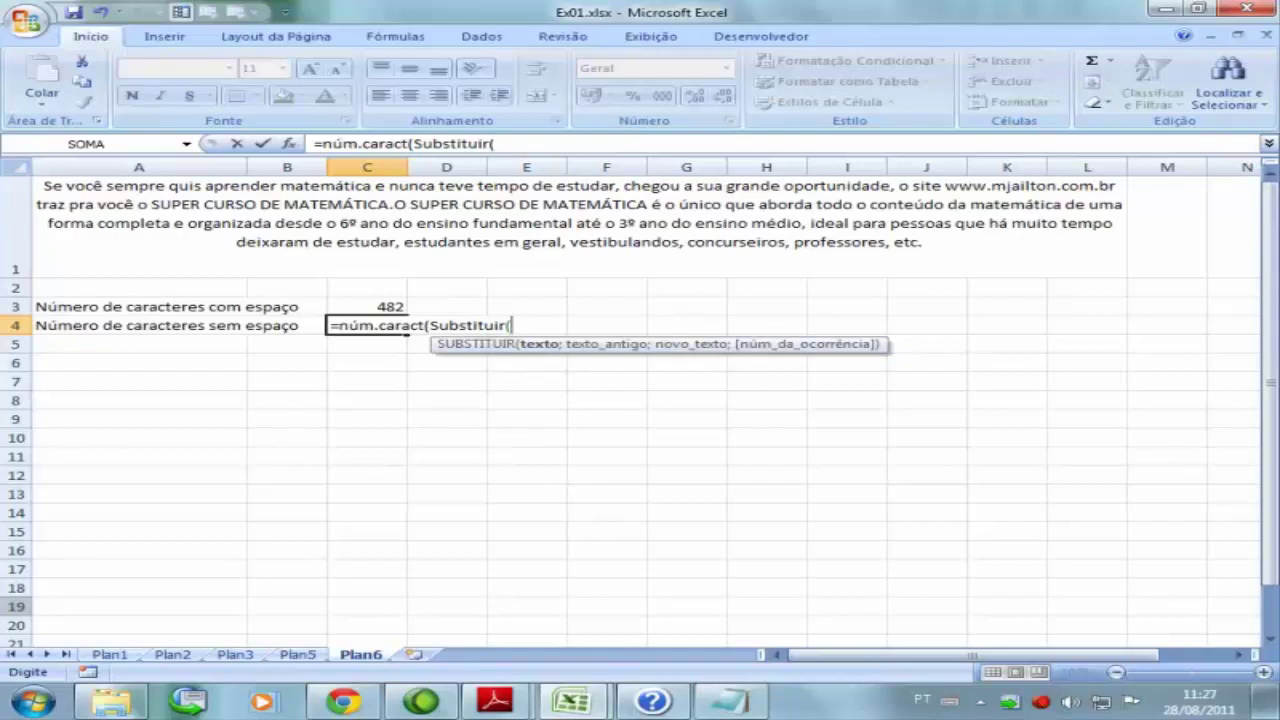
text(()
Step: Complete C4 as =NÚM.CARACT(SUBSTITUIR((A1);" ";"")) to get 403 characters without spaces
key(Up)
key(Up)
key(Up)
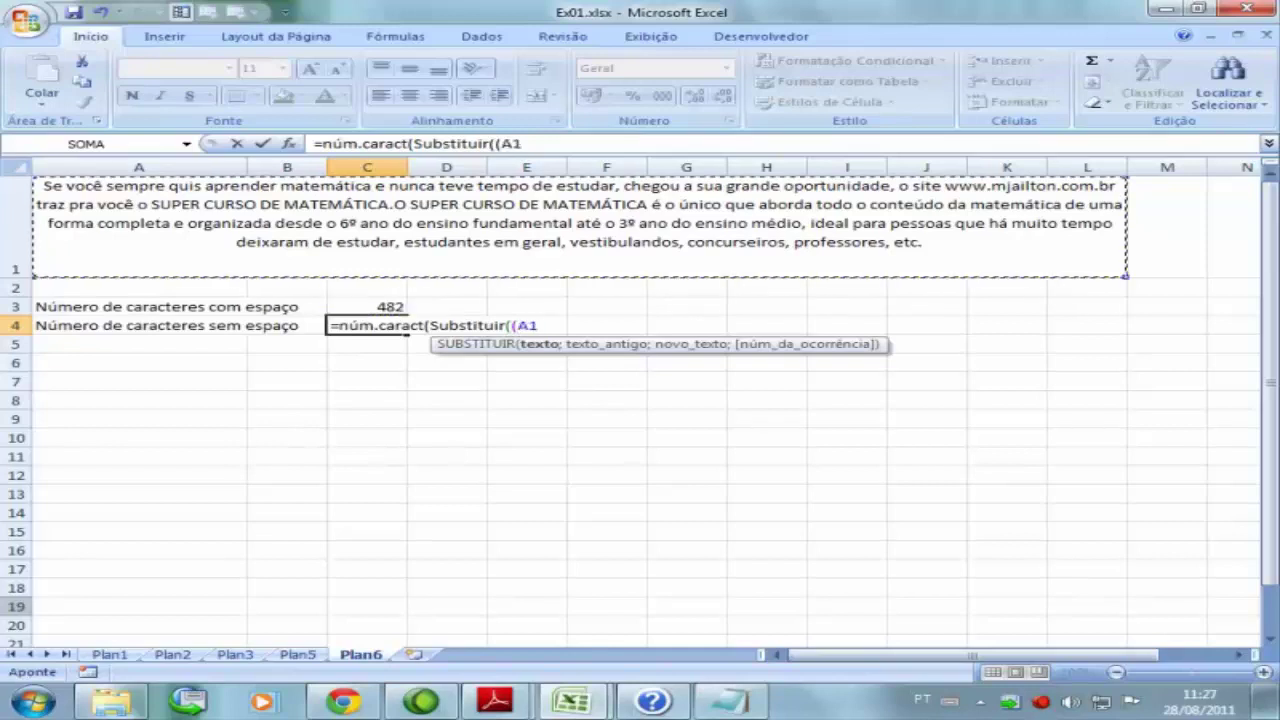
text())
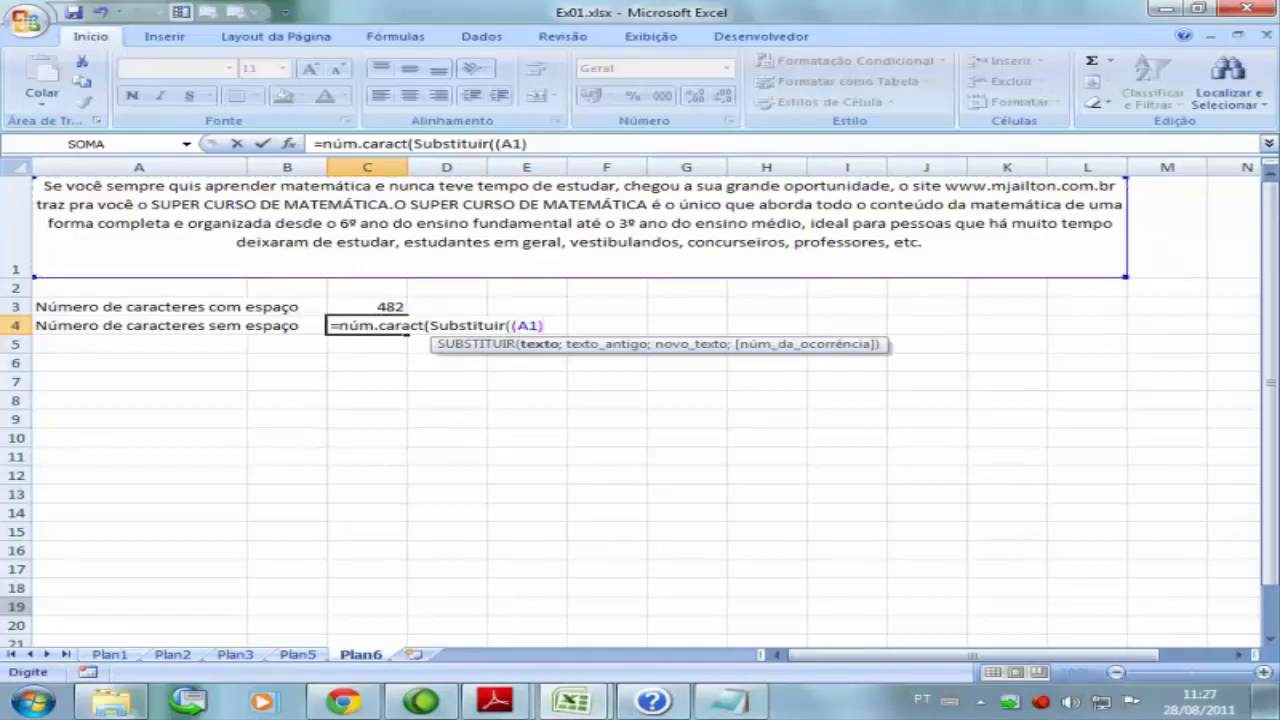
text(;)
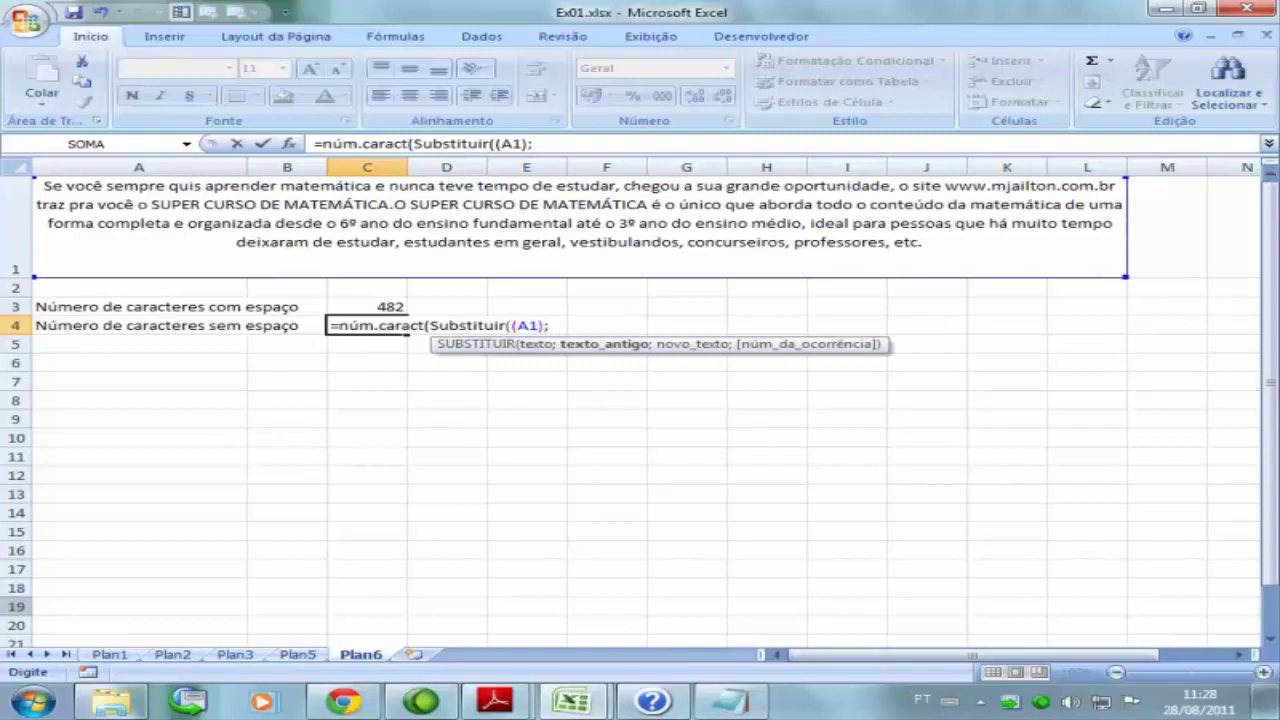
text(")
text( ")
text(;")
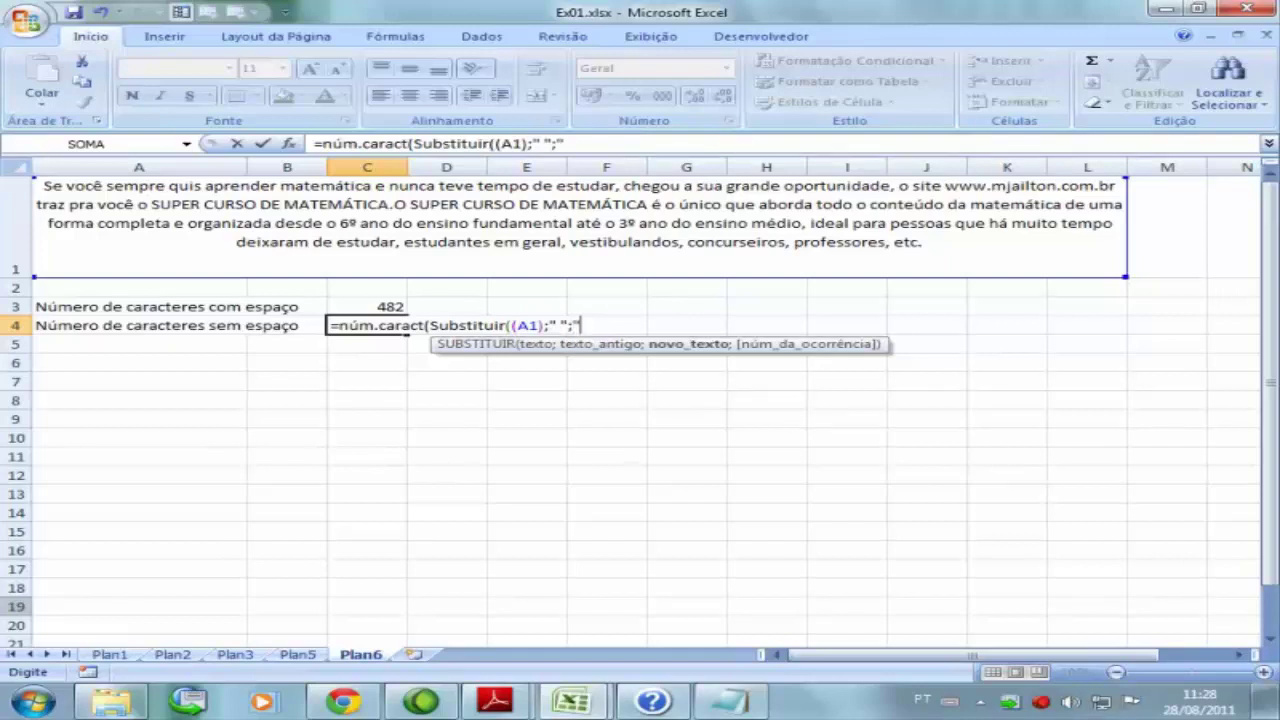
text(")
text())
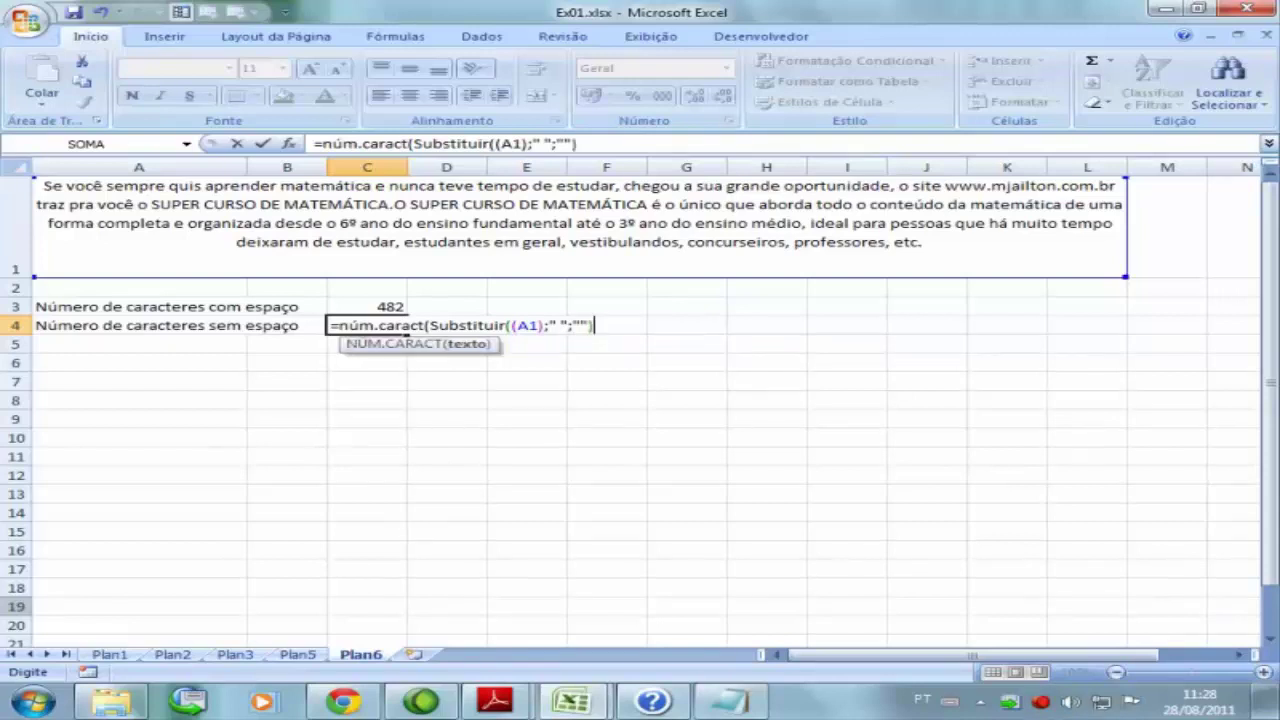
text())
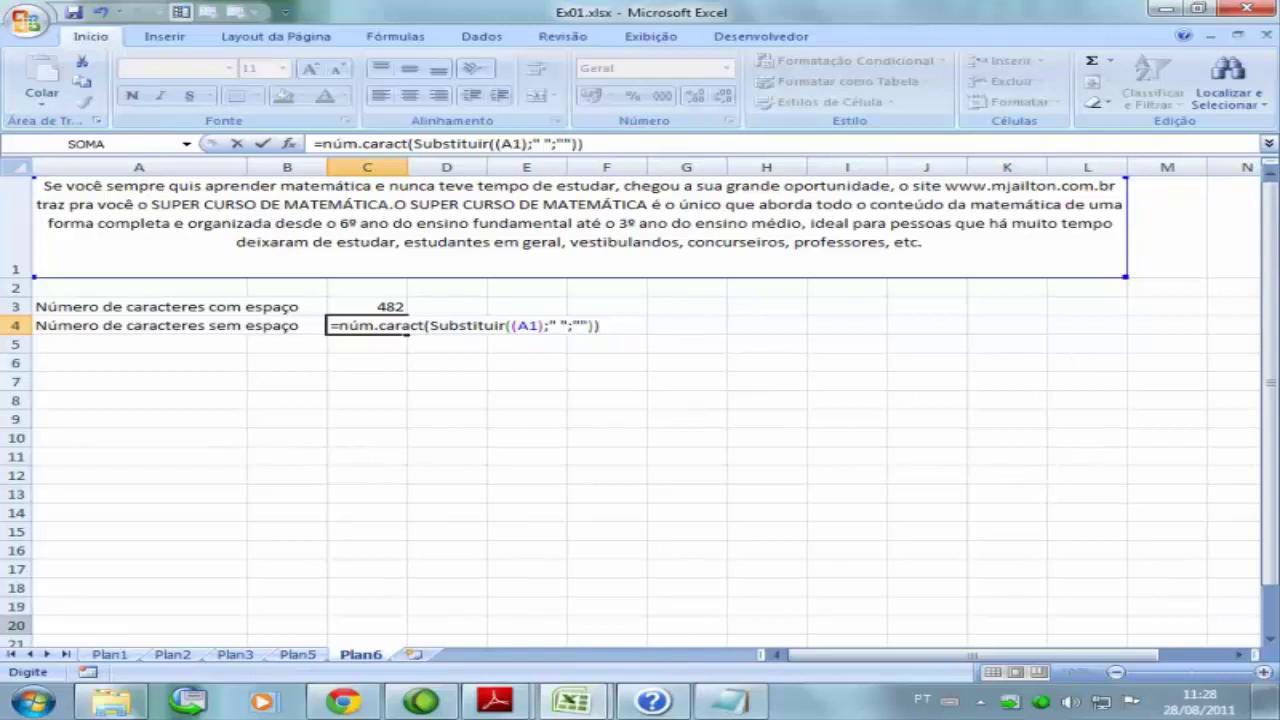
mouse_move(652, 700)
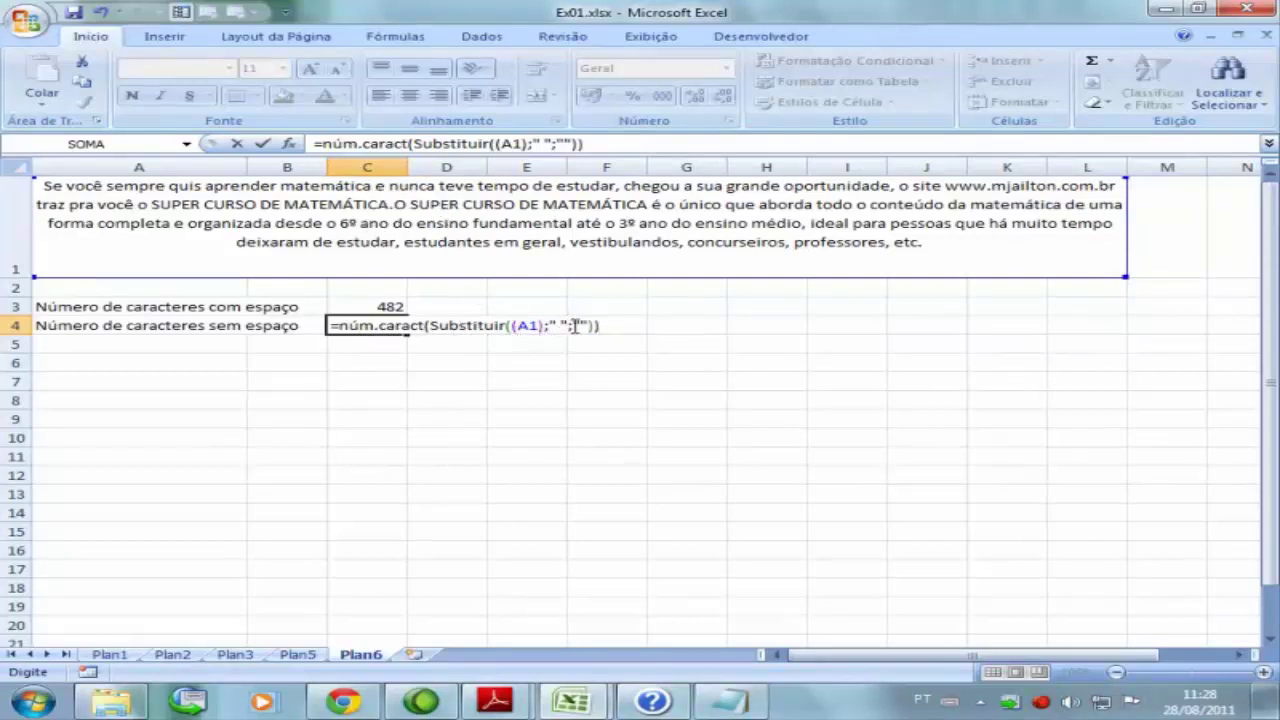
key(Return)
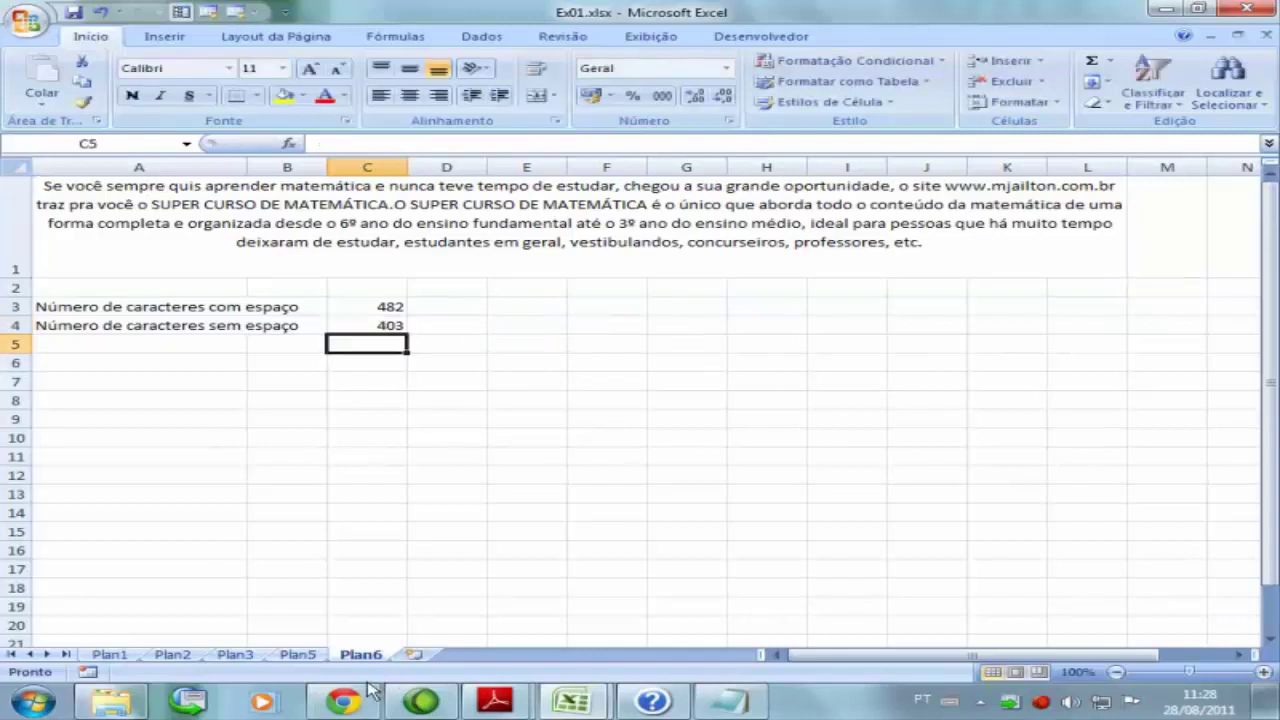
key(Up)
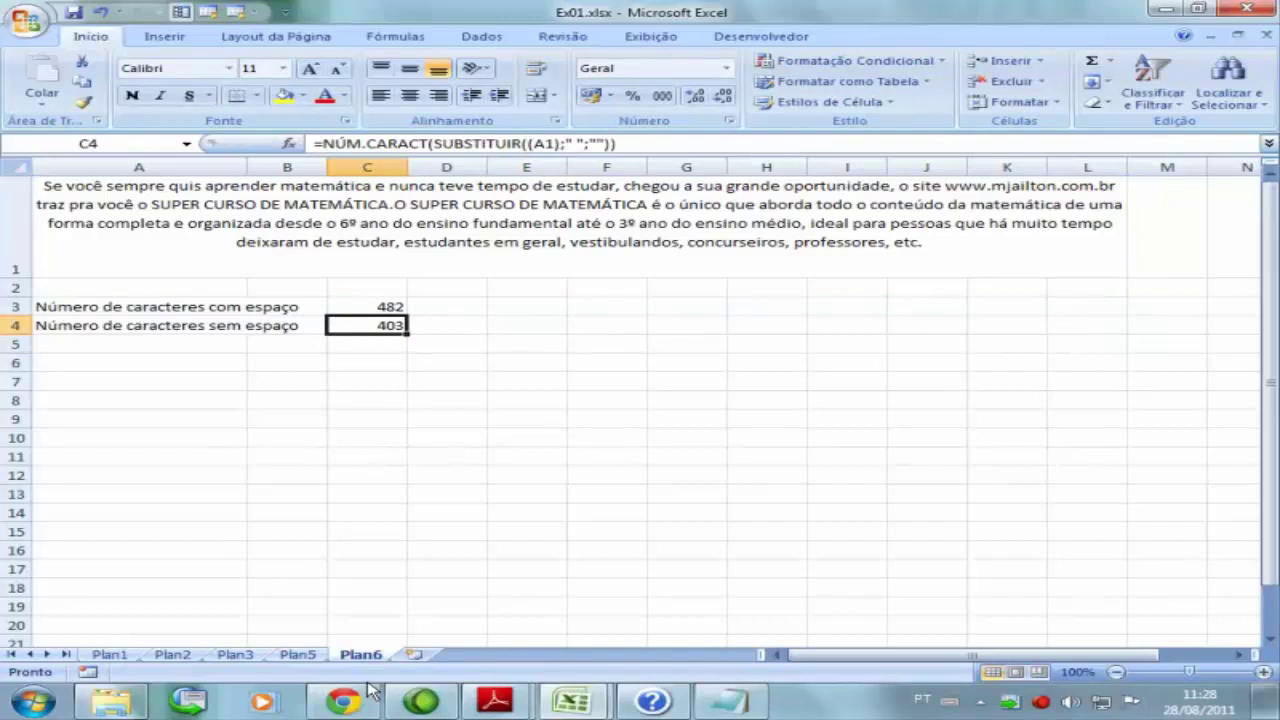
click(910, 248)
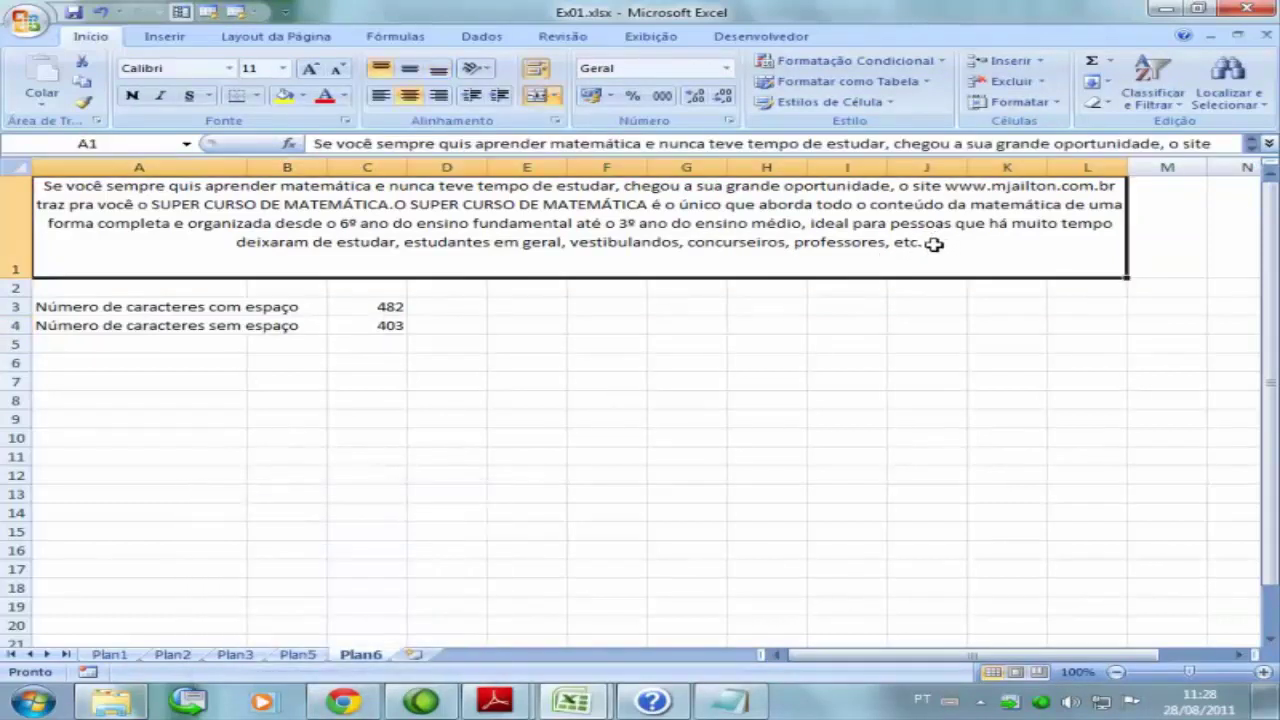
double_click(893, 243)
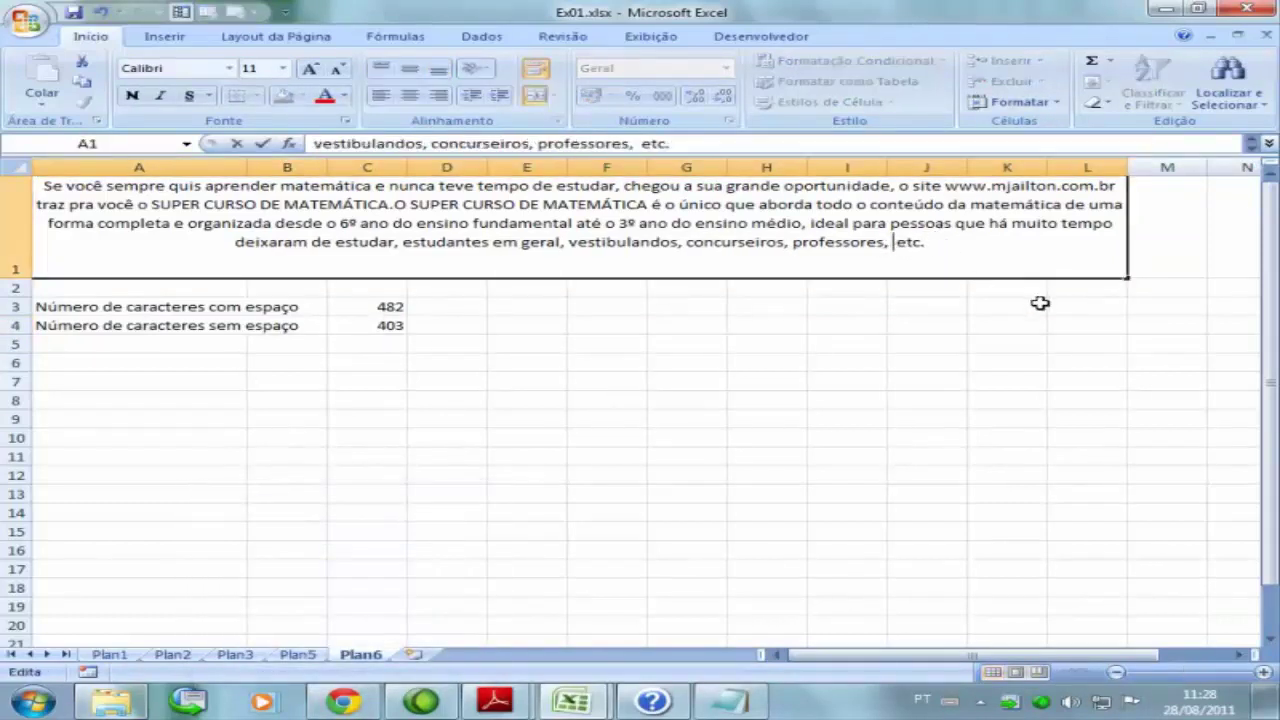
key(Return)
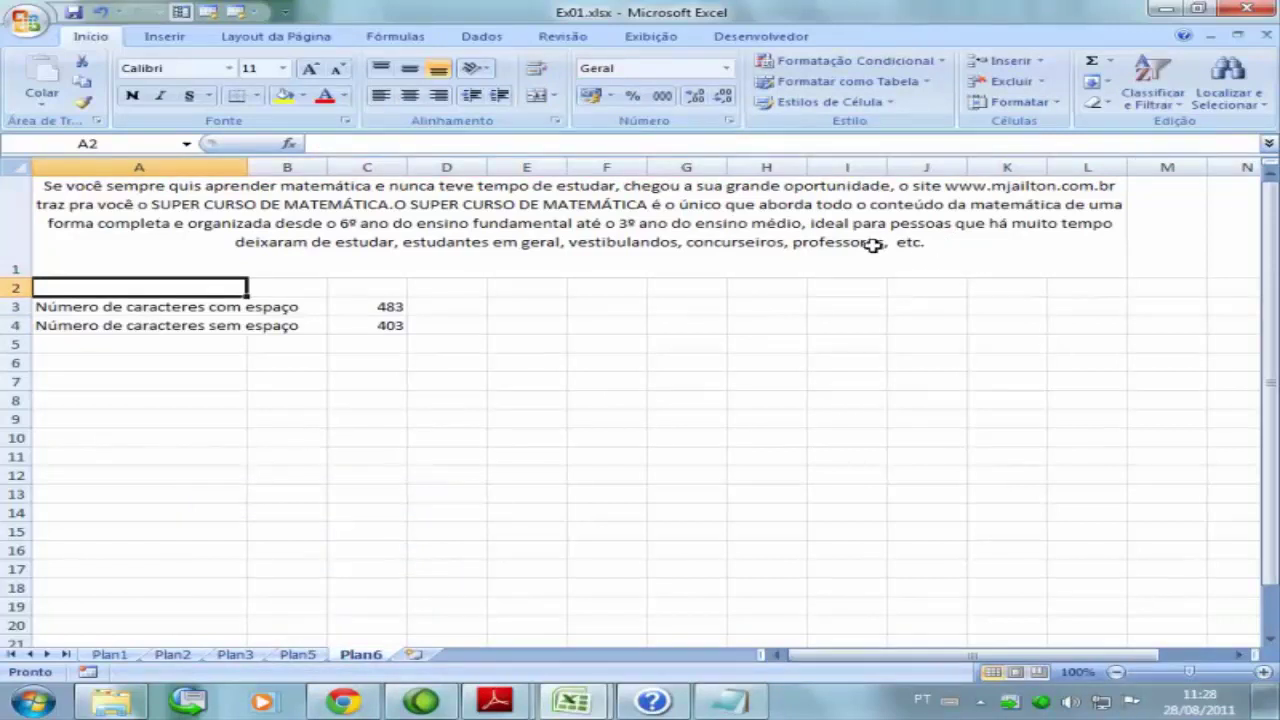
double_click(877, 245)
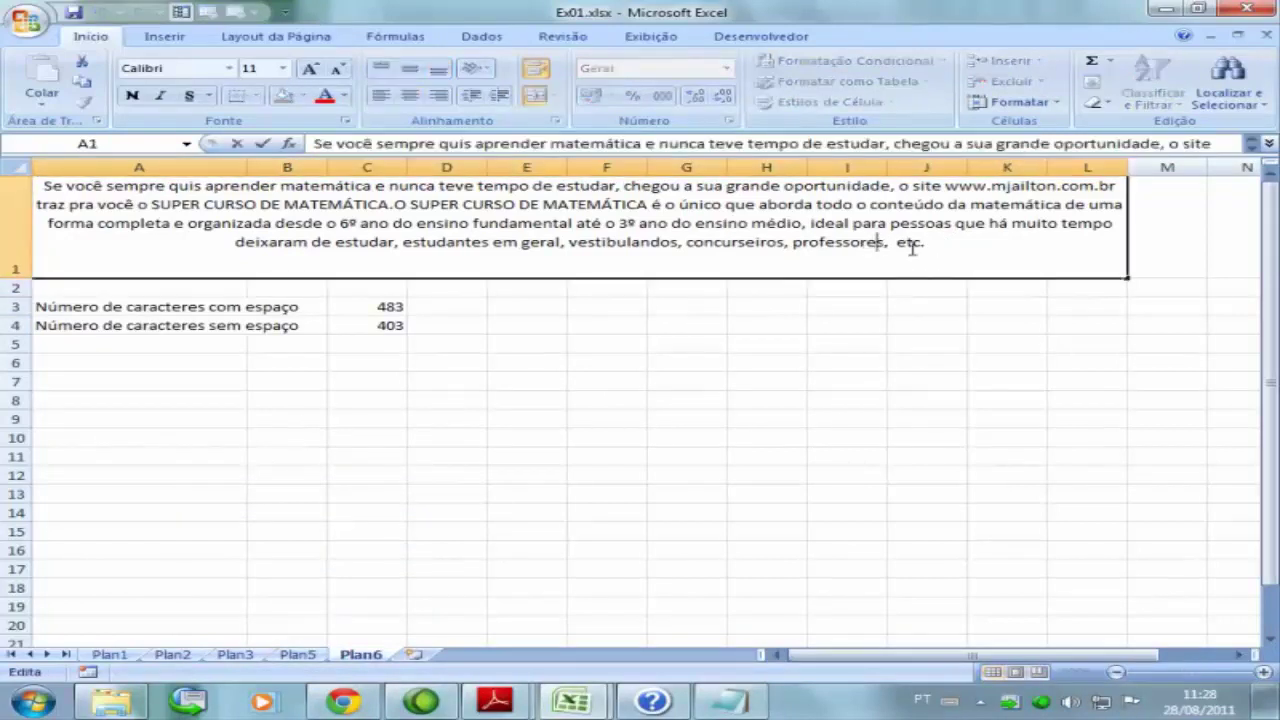
click(893, 243)
key(BackSpace)
click(566, 243)
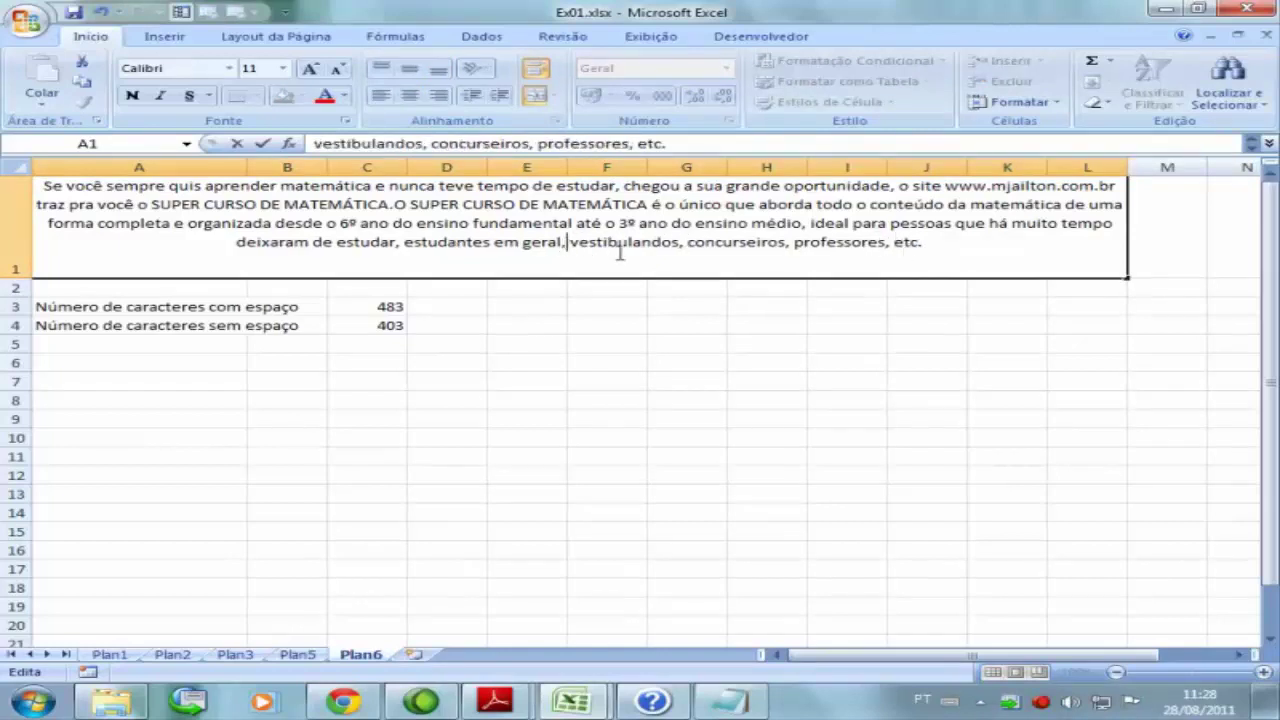
key(Delete)
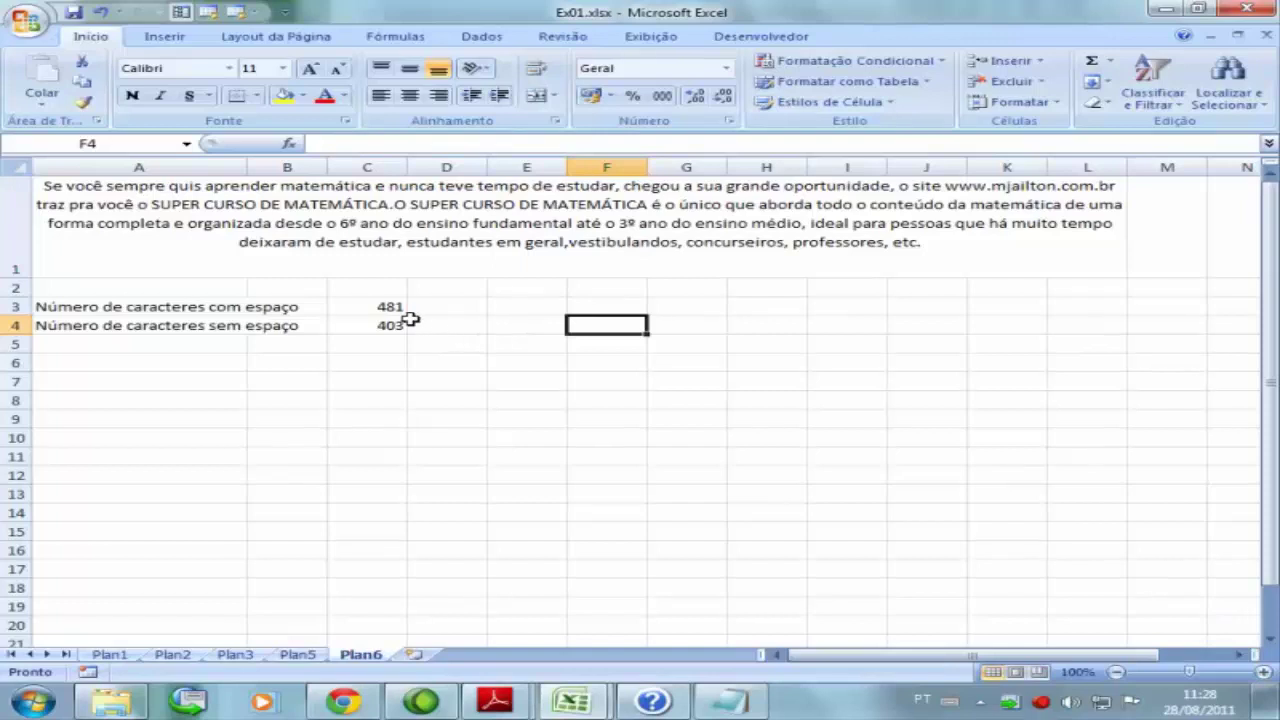
click(390, 310)
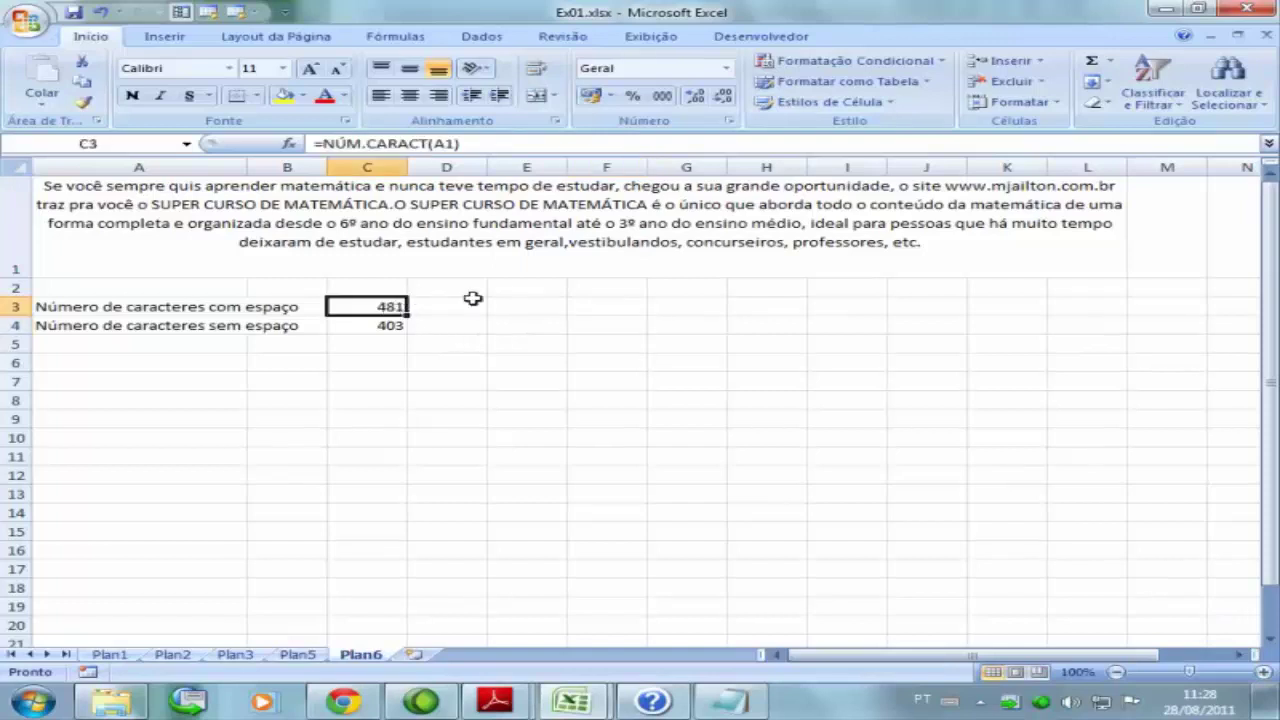
double_click(552, 252)
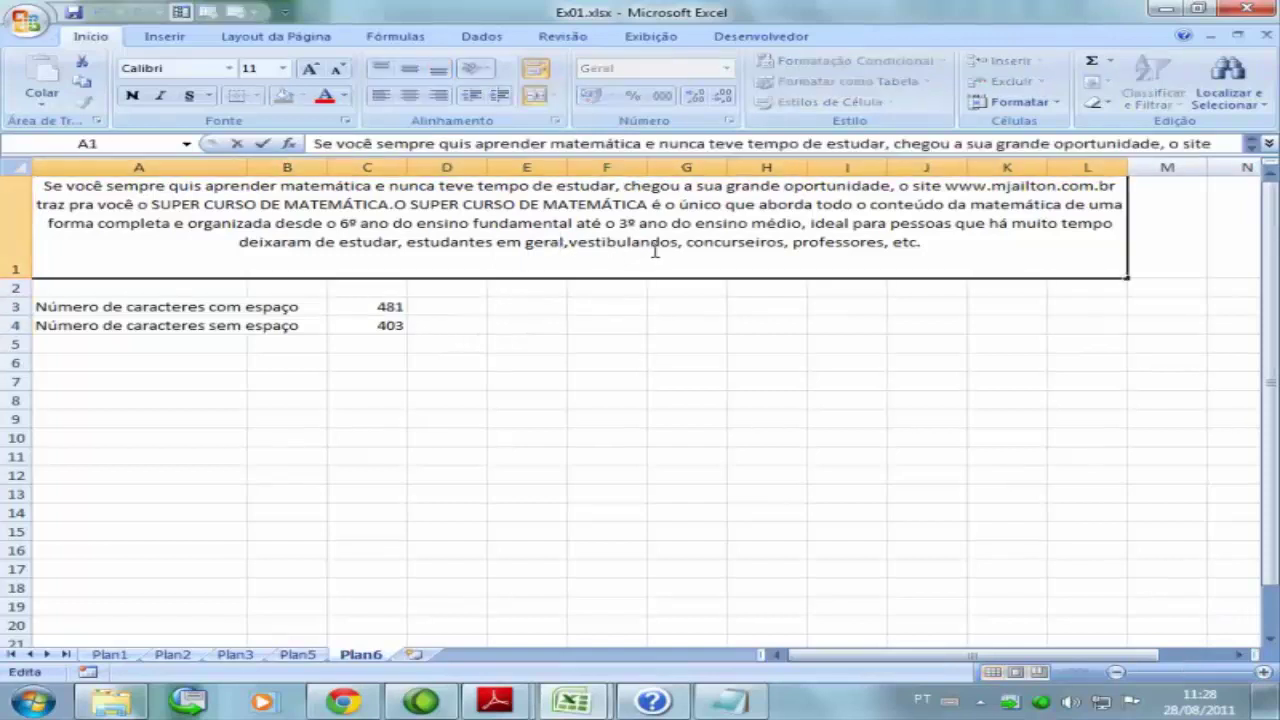
click(570, 243)
key(Return)
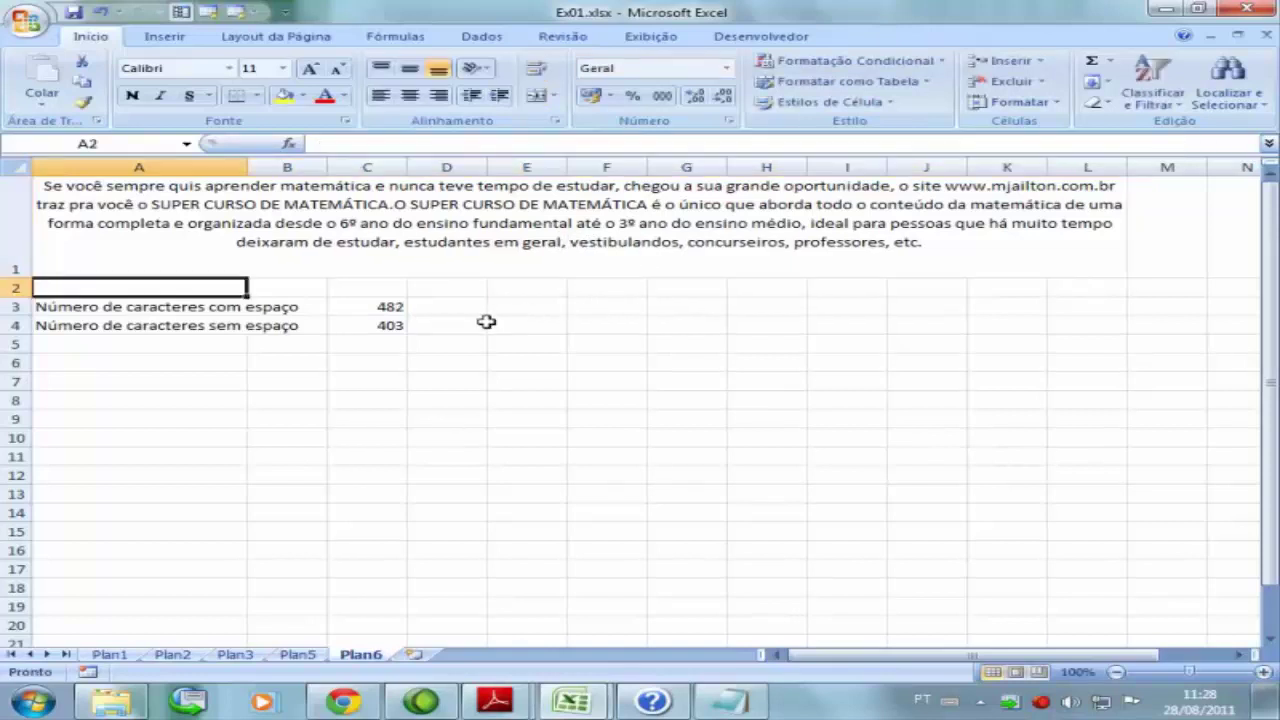
click(366, 326)
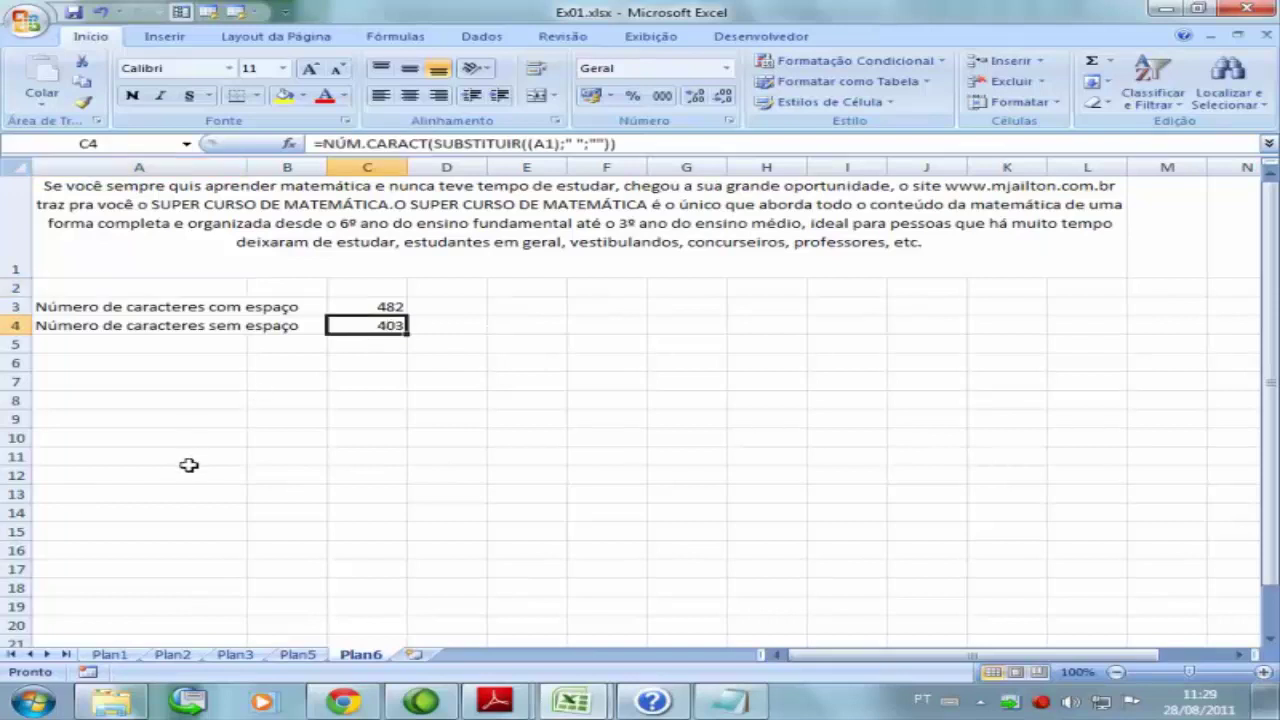
click(345, 308)
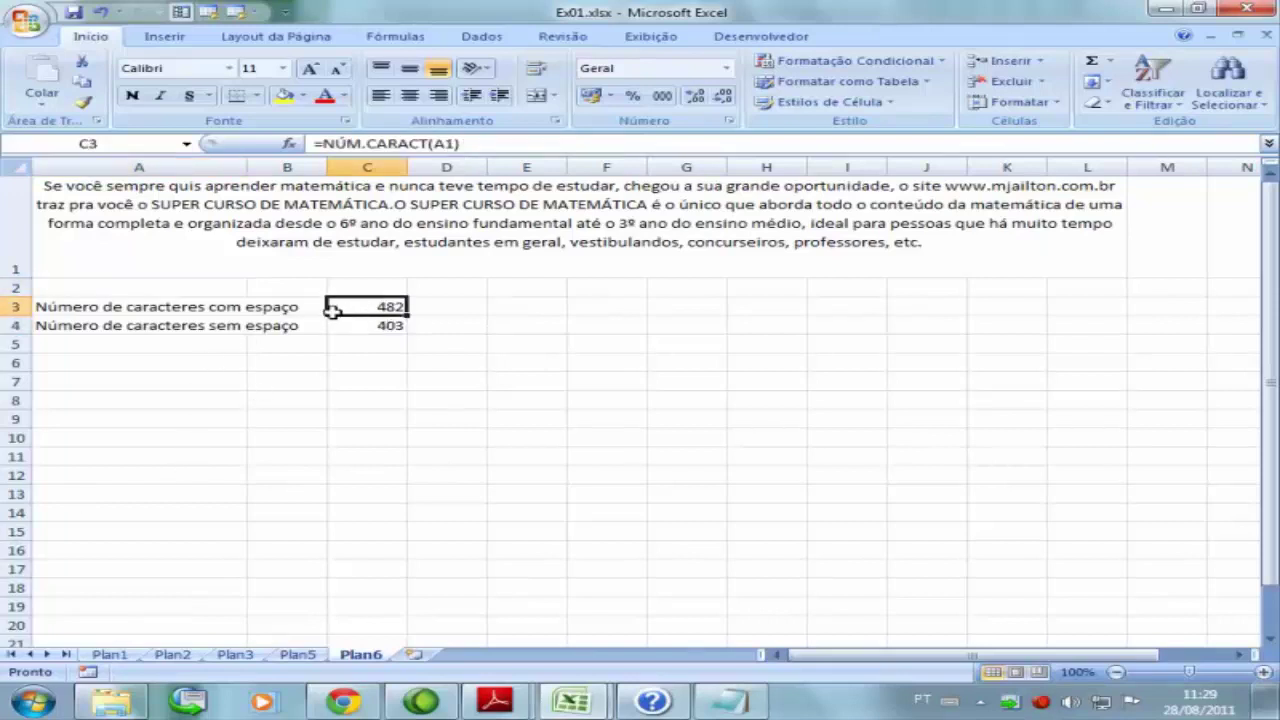
double_click(576, 248)
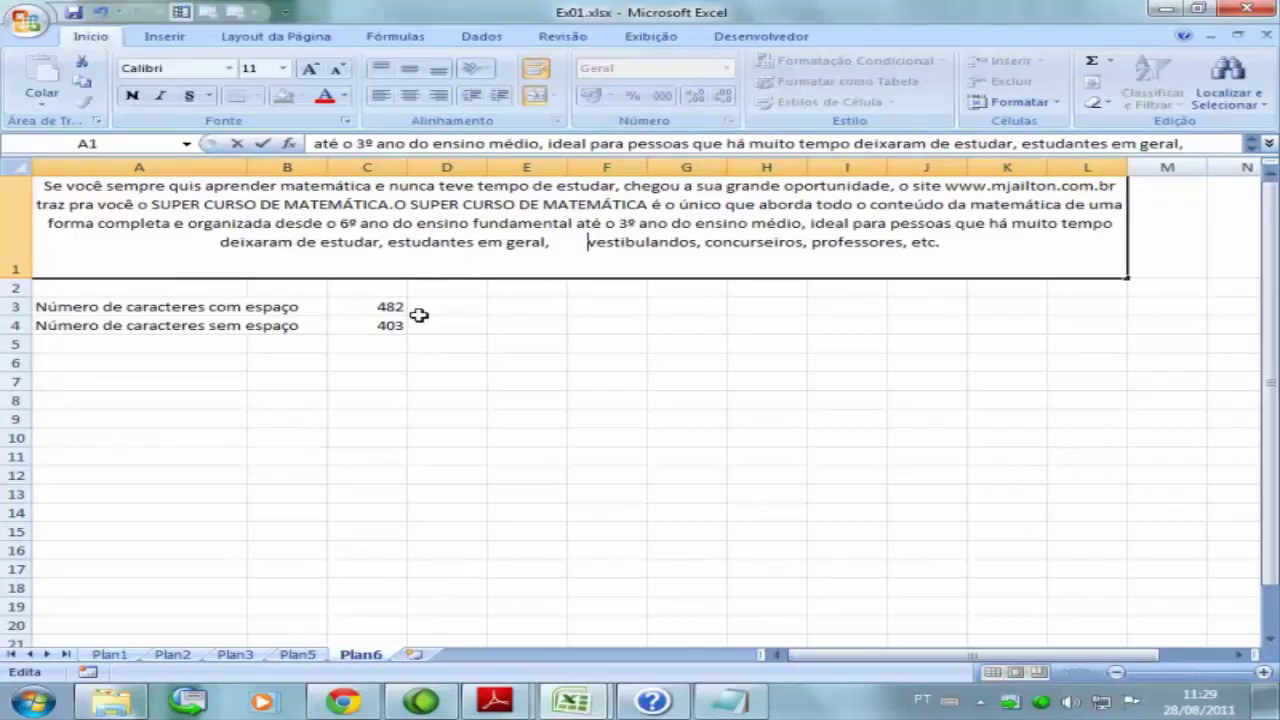
key(Return)
click(553, 243)
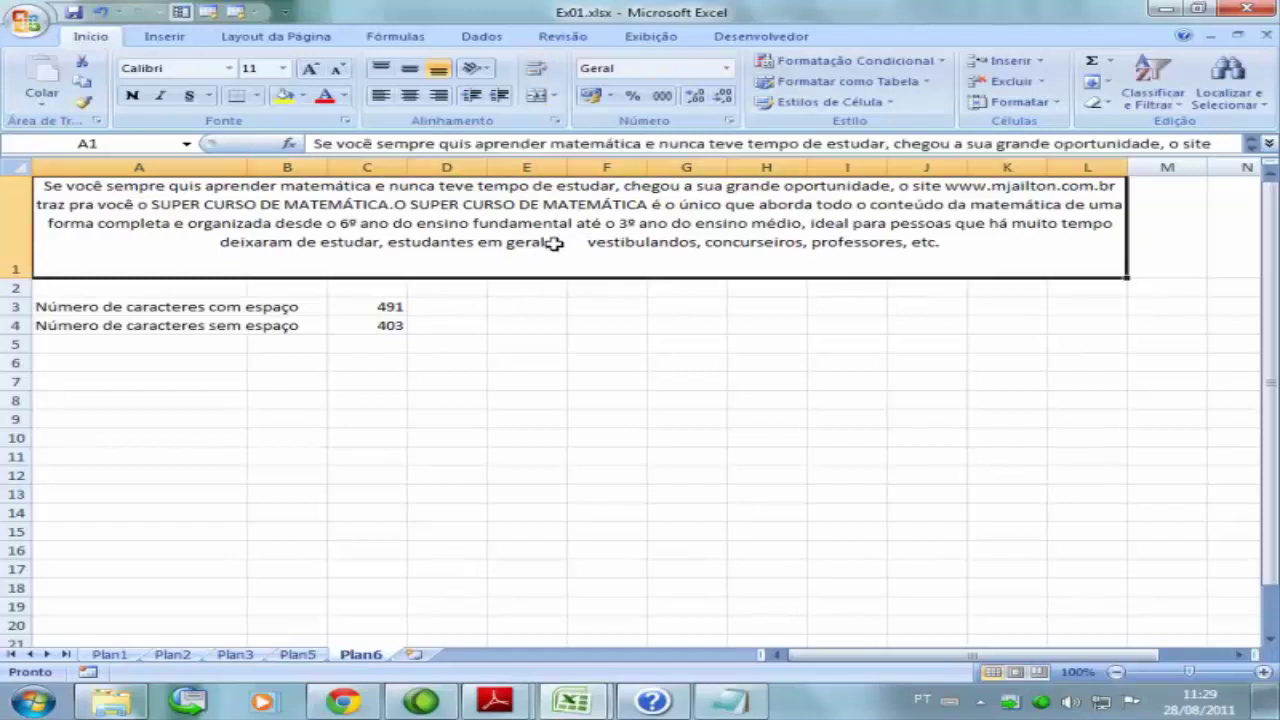
double_click(553, 243)
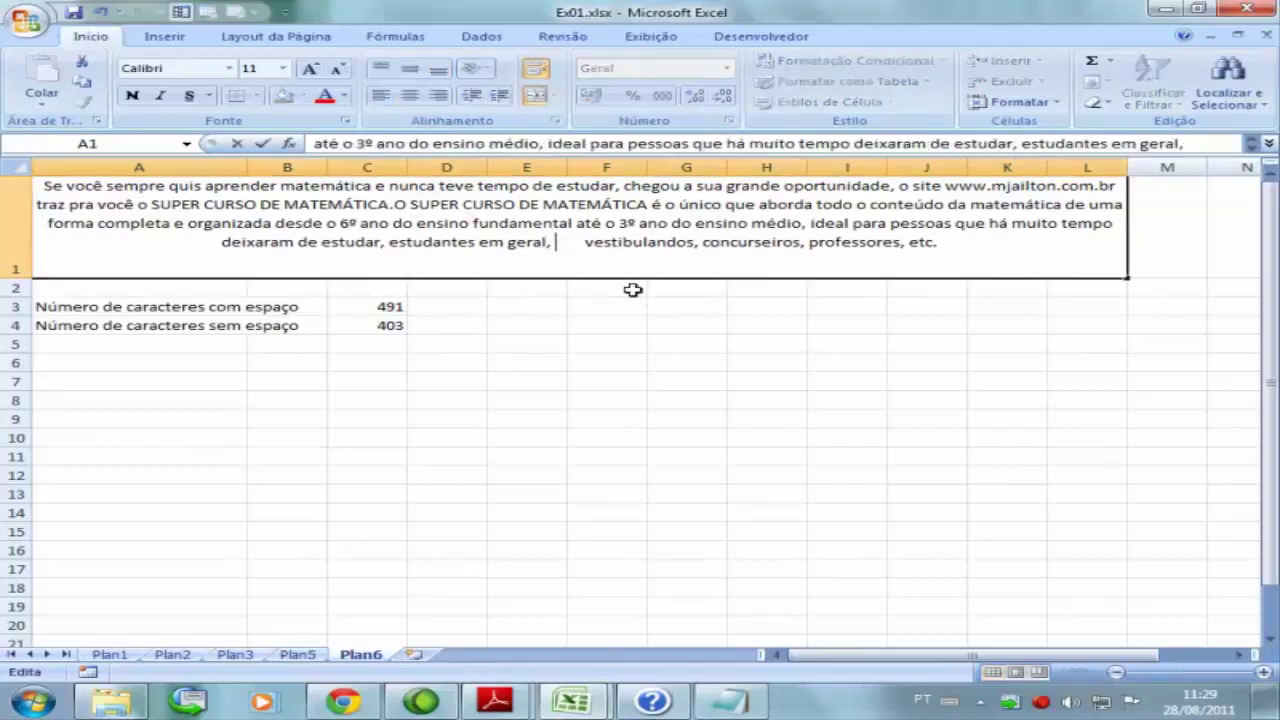
key(Delete)
key(Delete)
key(Delete)
key(Delete)
key(Delete)
key(Delete)
key(Delete)
key(Delete)
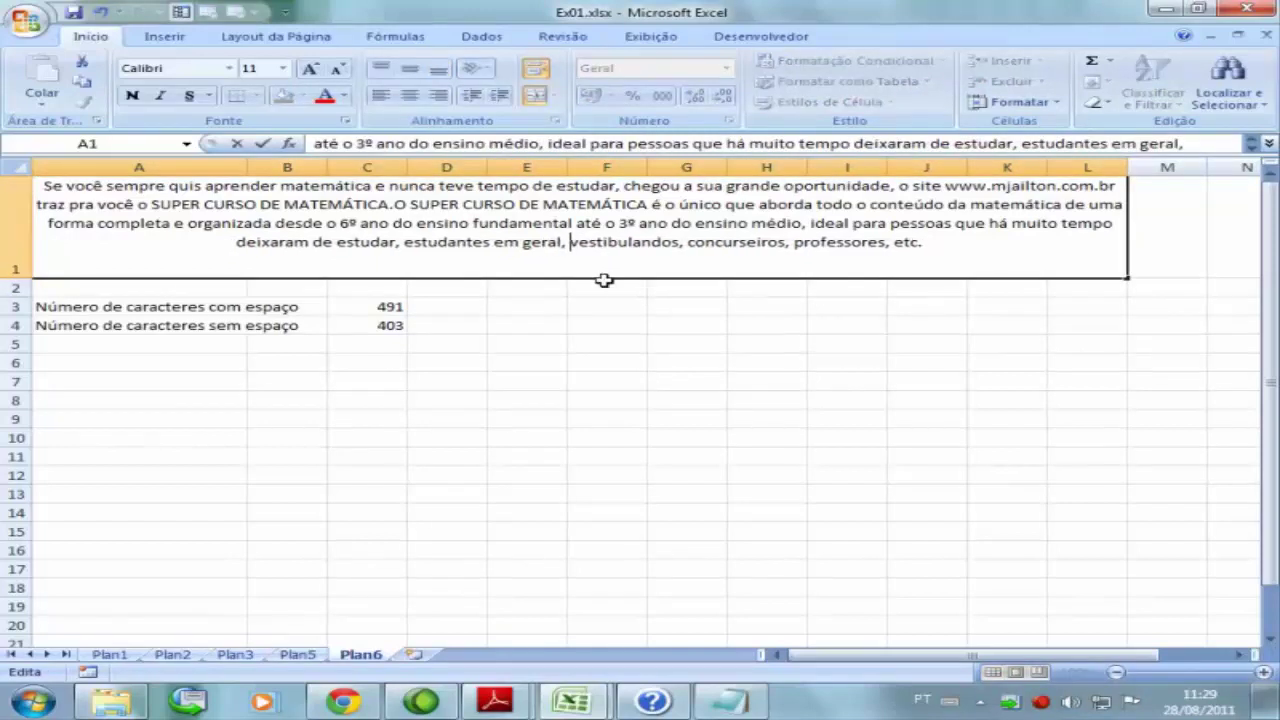
drag(485, 306, 440, 310)
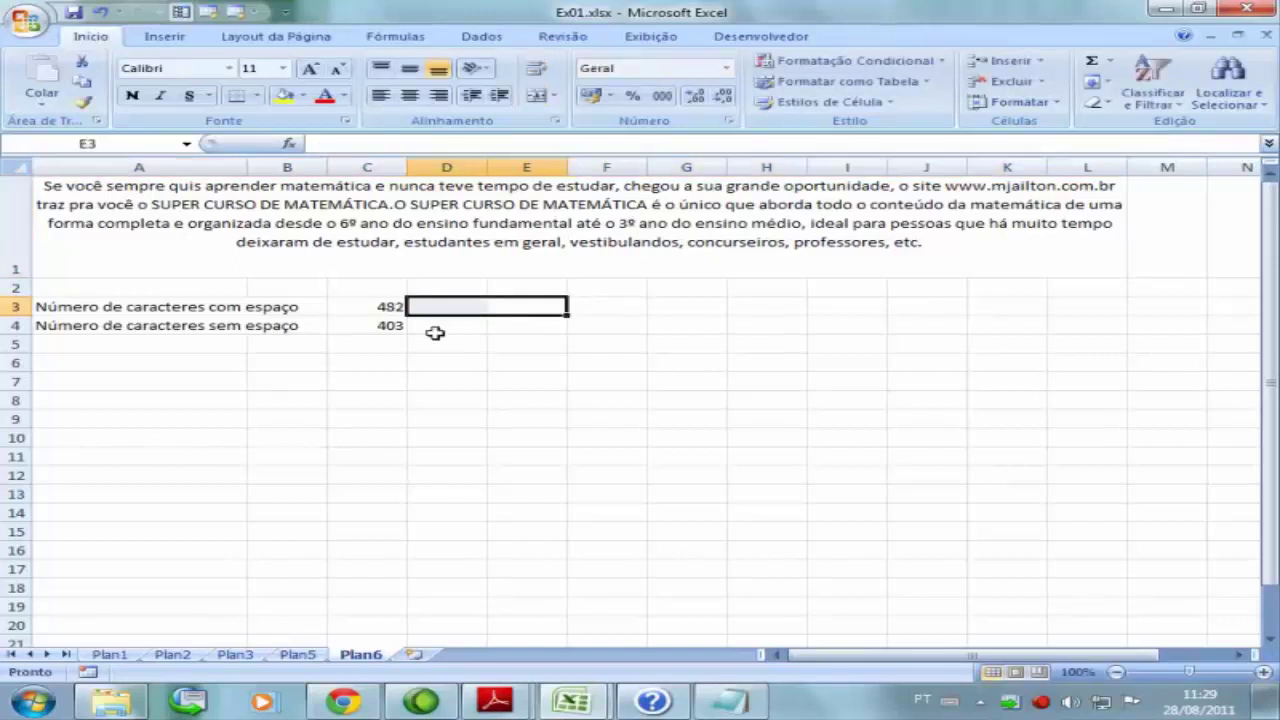
click(386, 306)
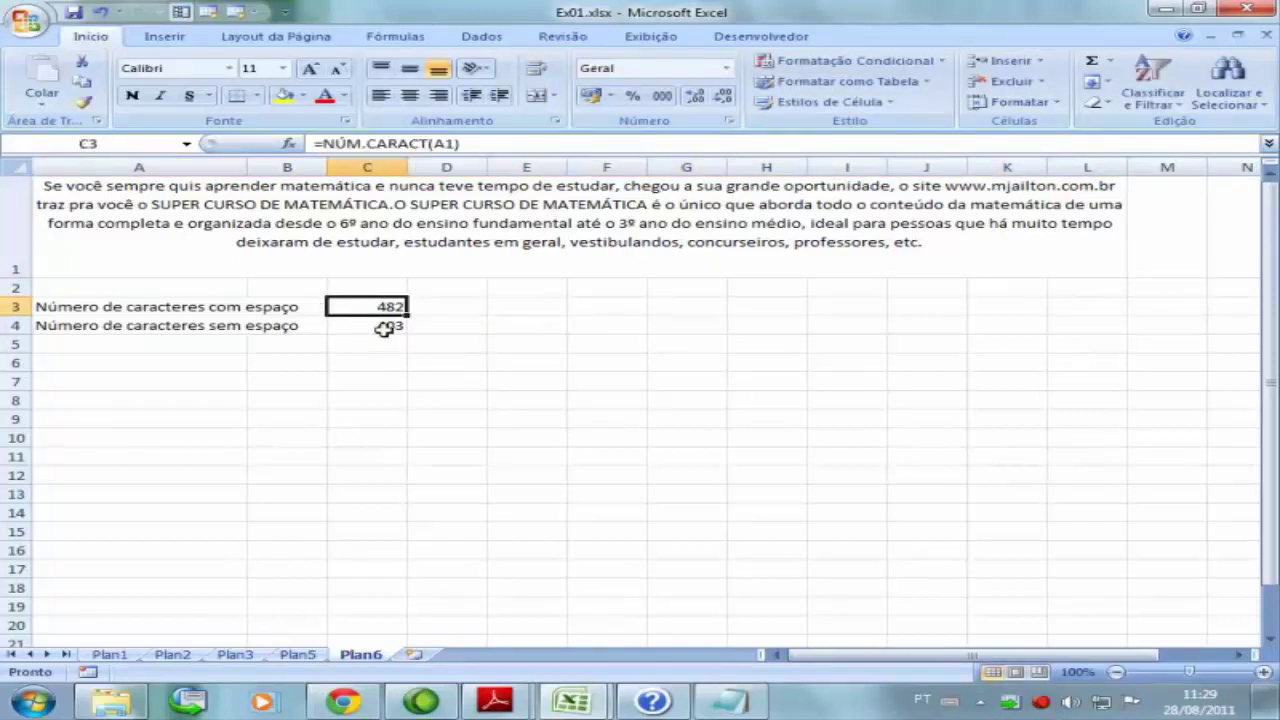
click(186, 349)
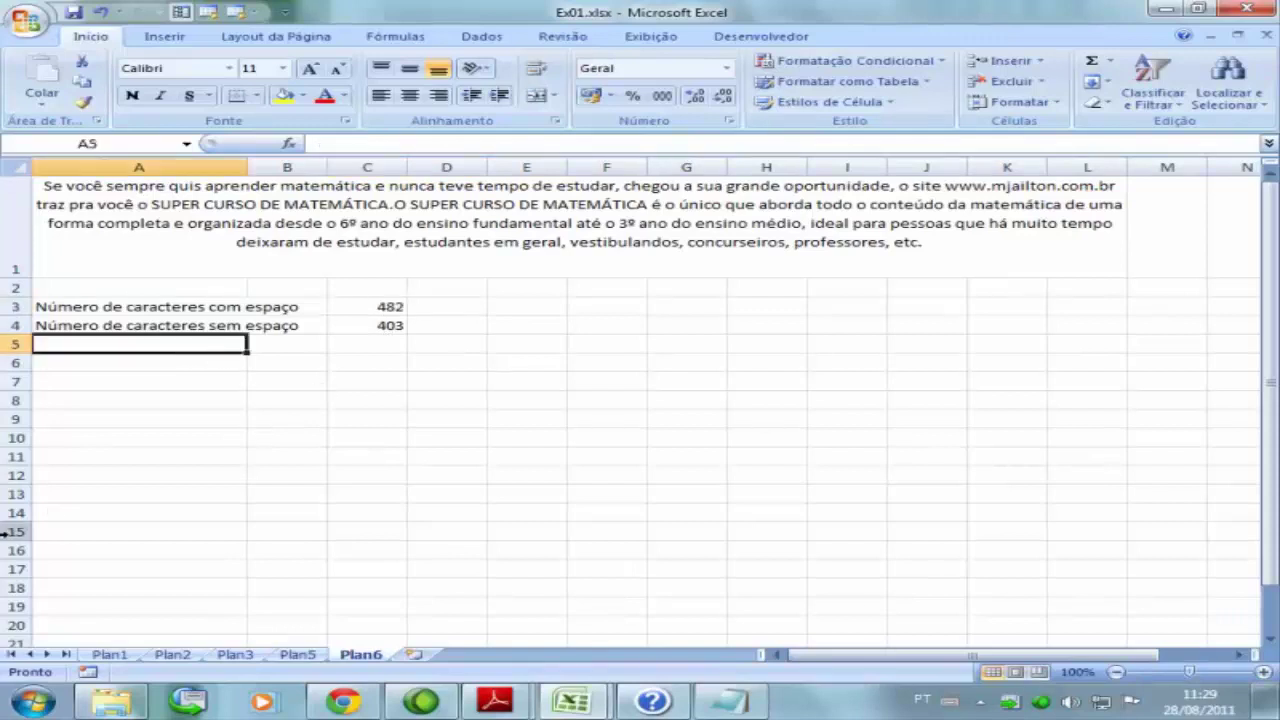
Step: Label cell A5 'número de palavras'
text(n)
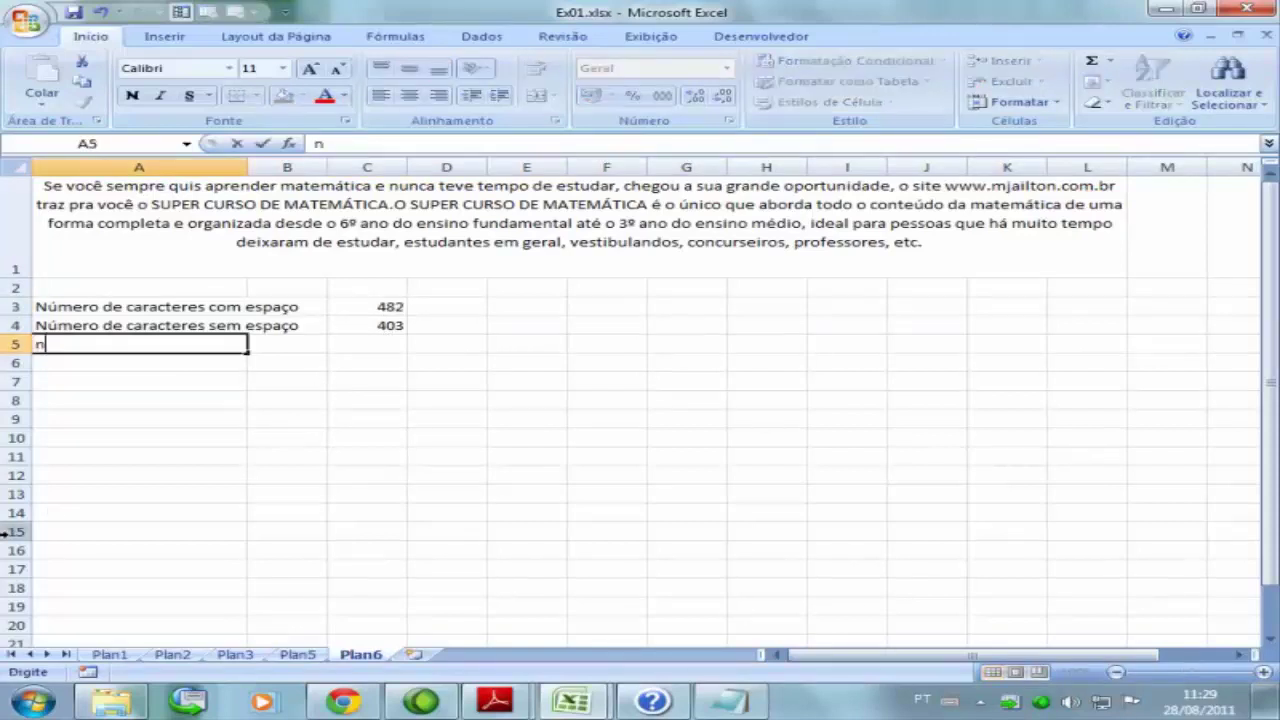
text(úmero de palavras)
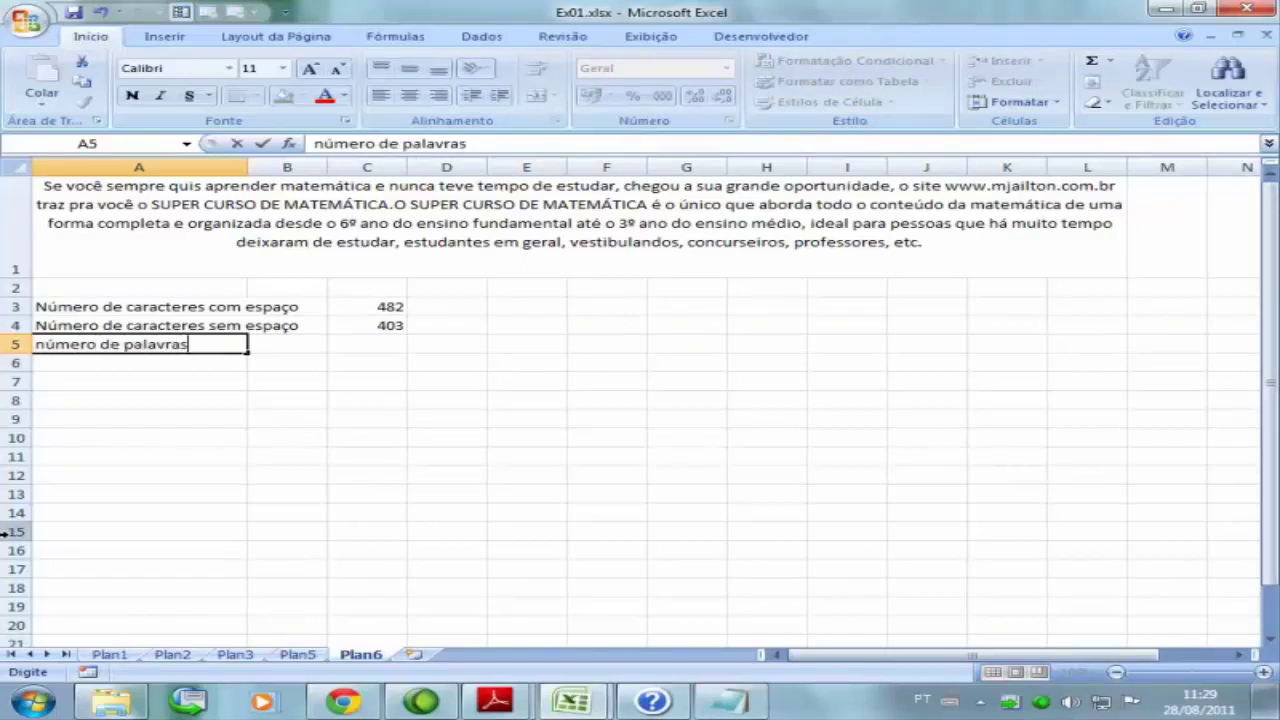
key(Return)
key(Up)
key(Right)
key(Right)
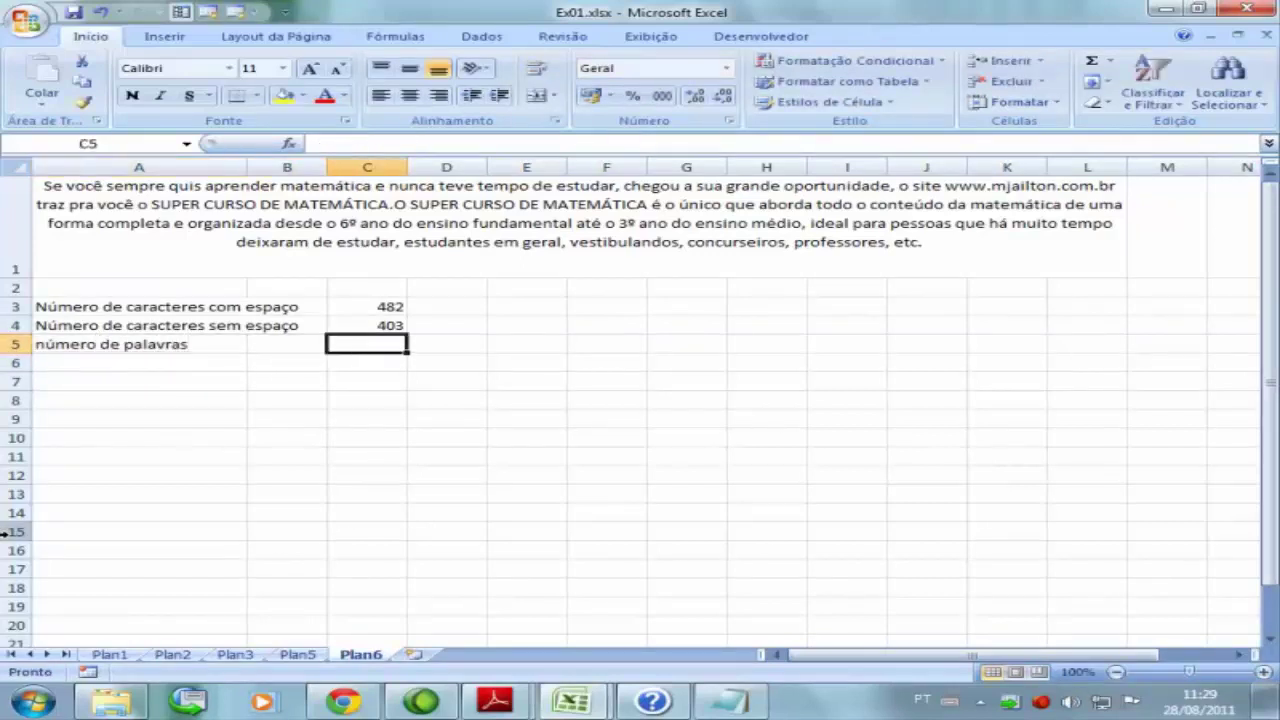
Step: Enter =C3-C4+1 in C5 for a word count of 80, then review the C3 and C4 formulas
text(=)
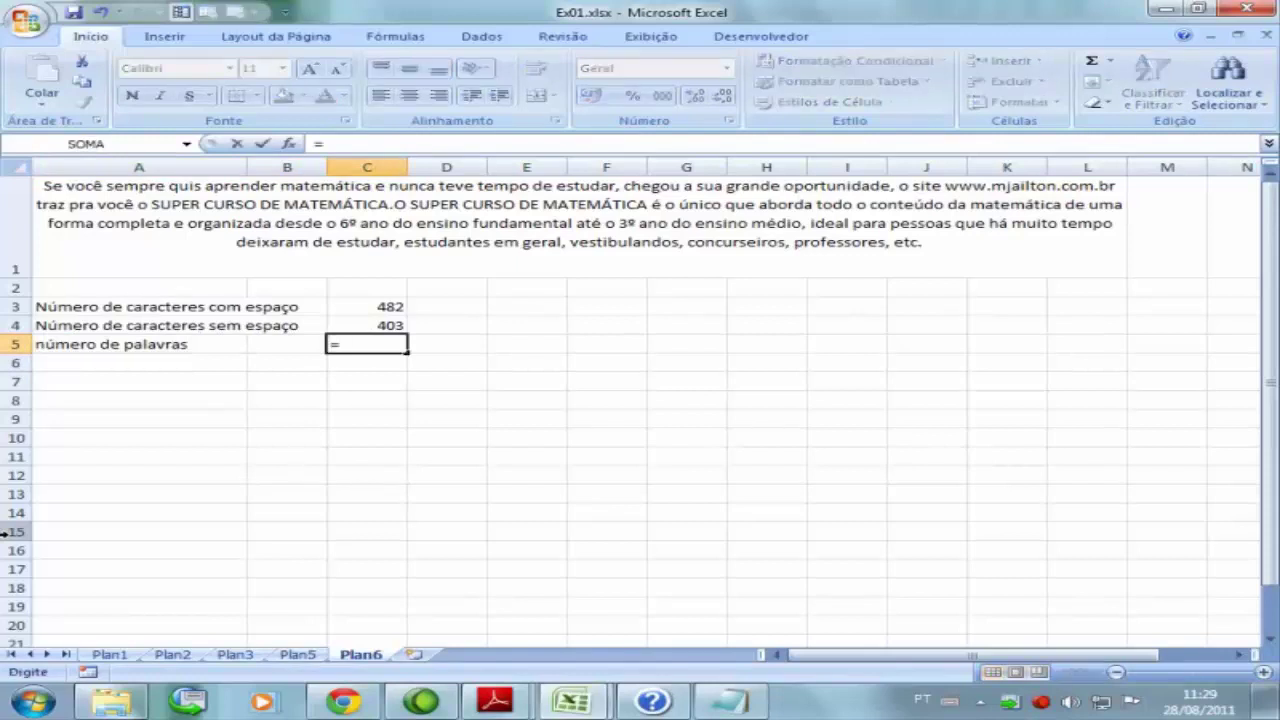
key(Up)
key(Up)
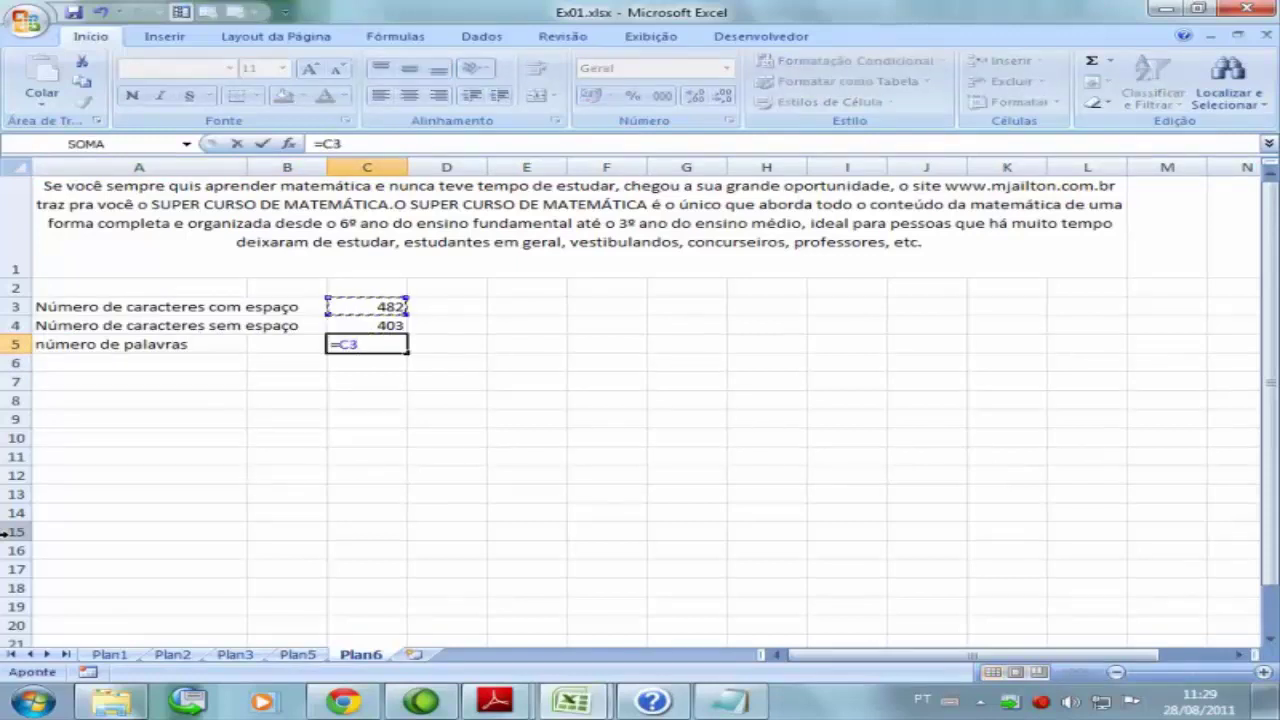
text(-)
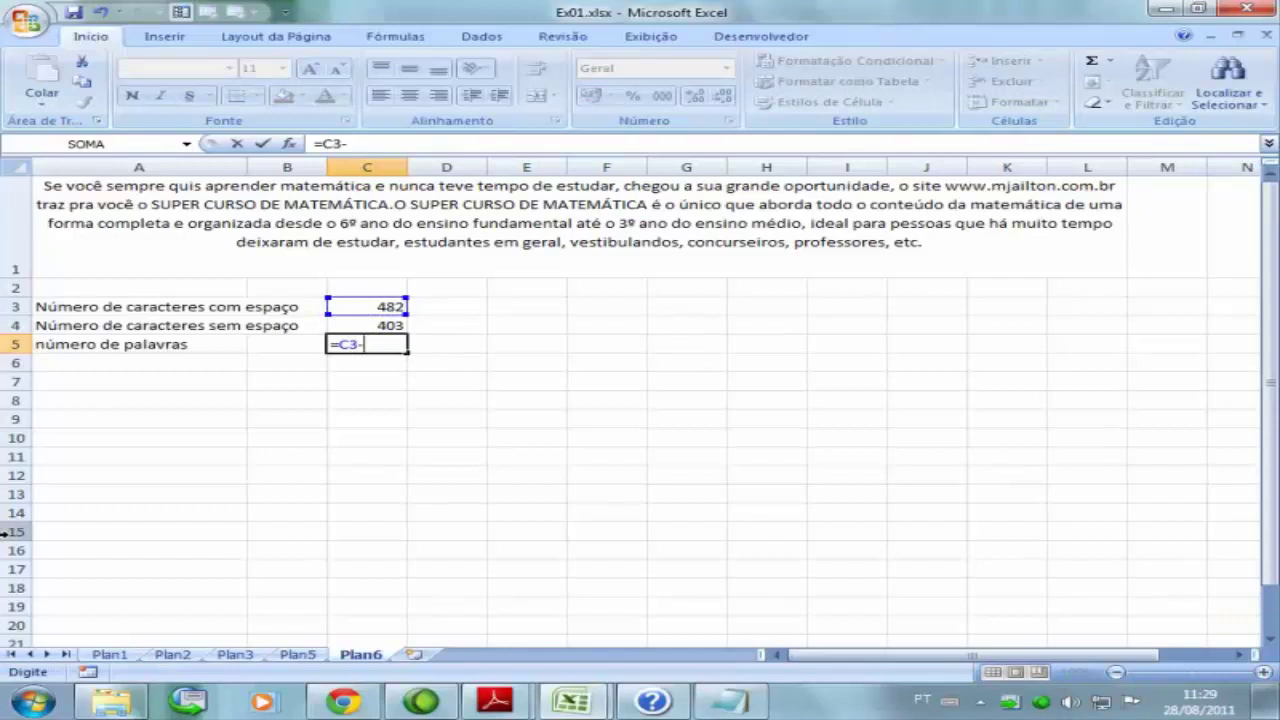
key(Down)
key(Up)
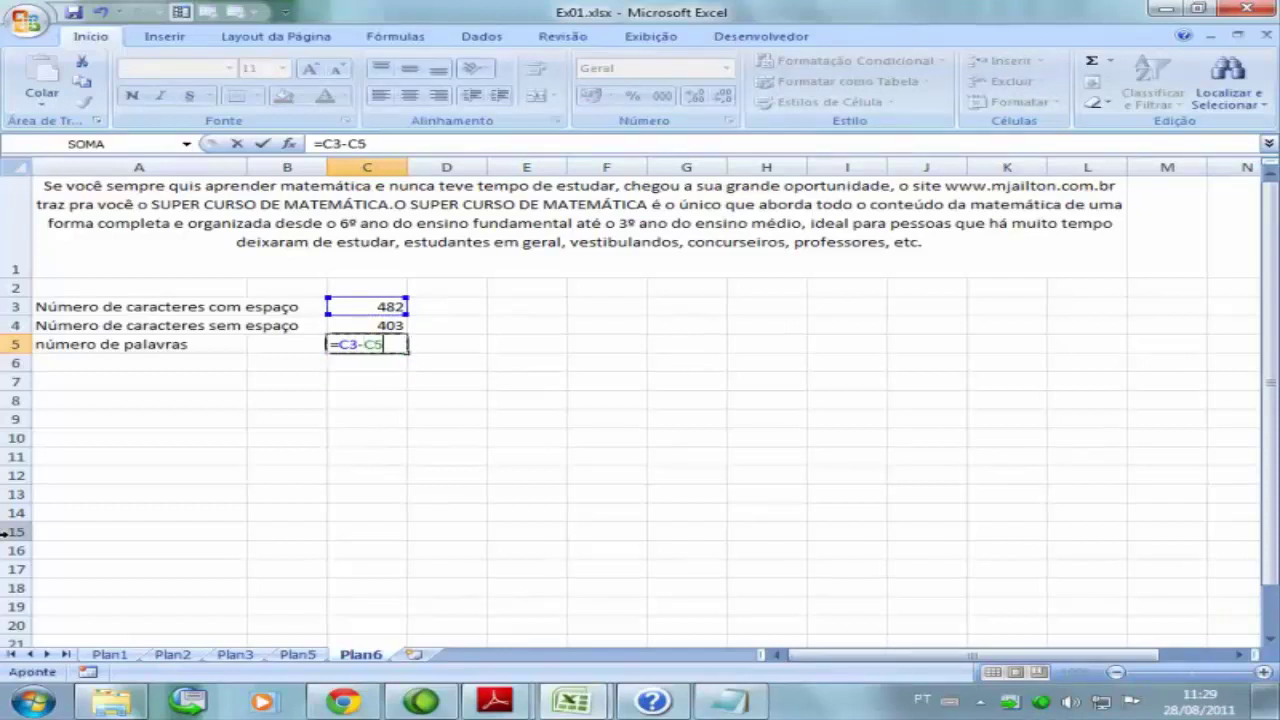
key(Up)
text(+)
key(Return)
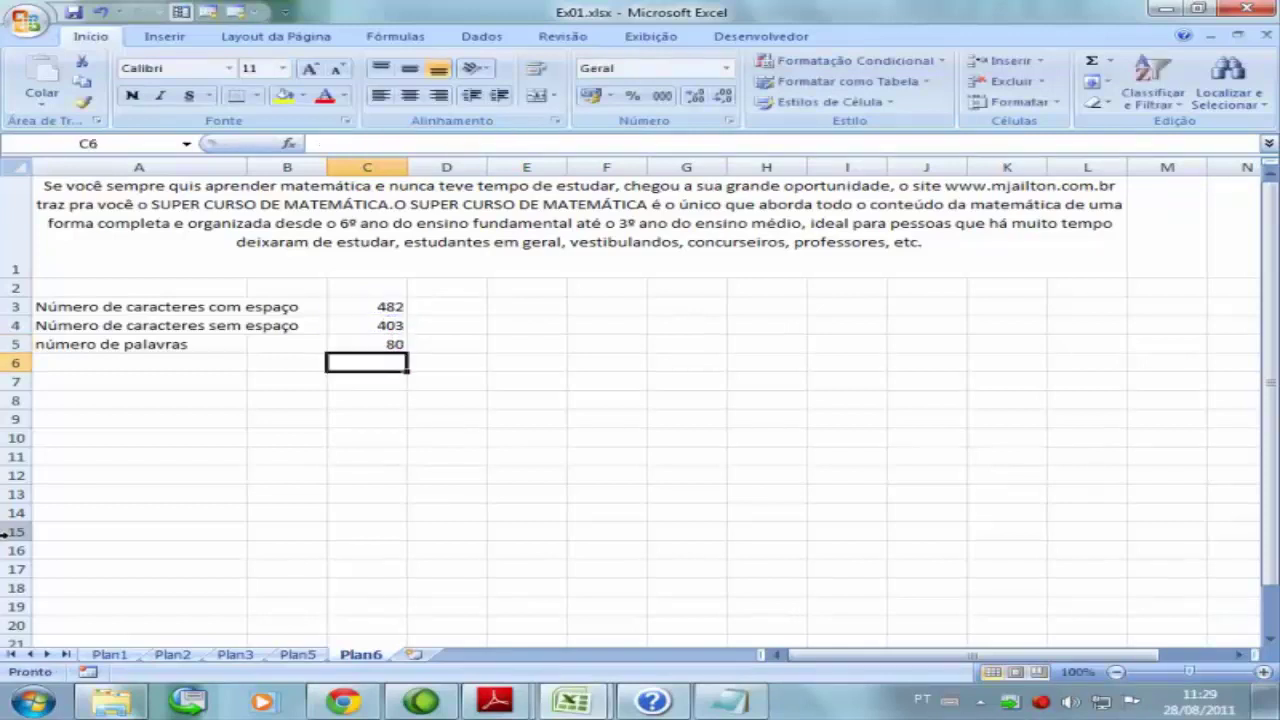
key(Up)
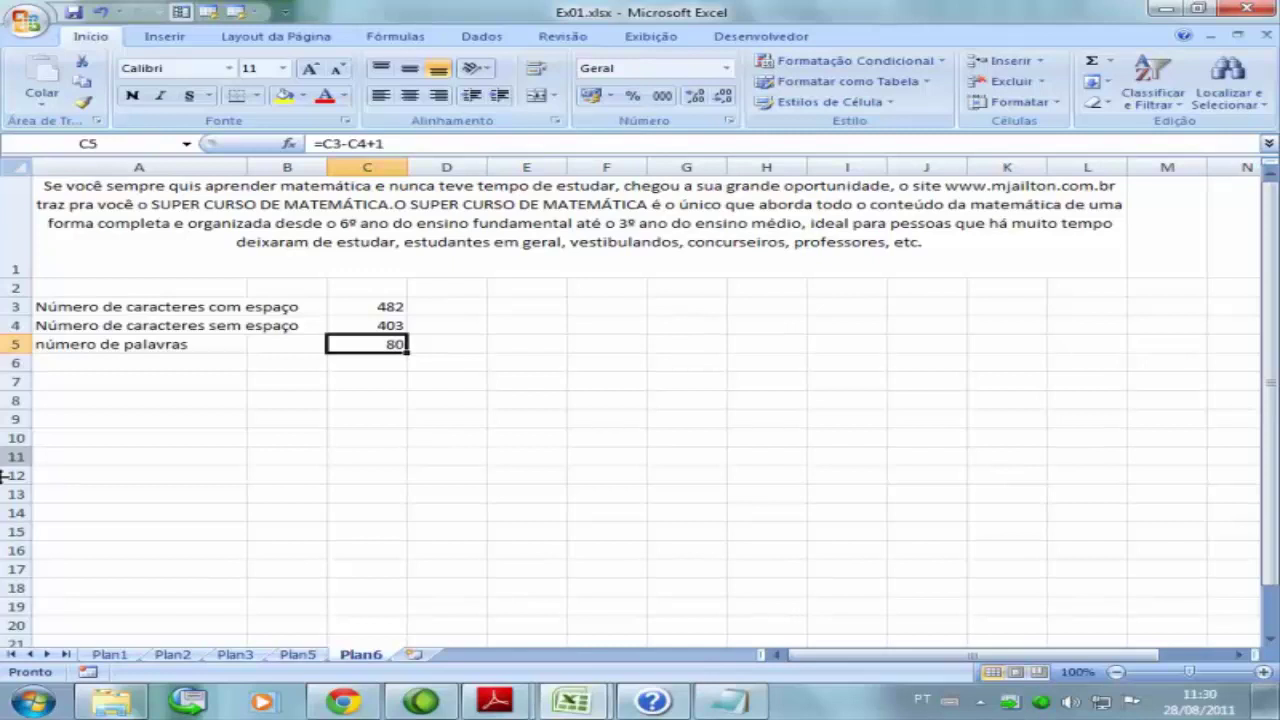
click(367, 307)
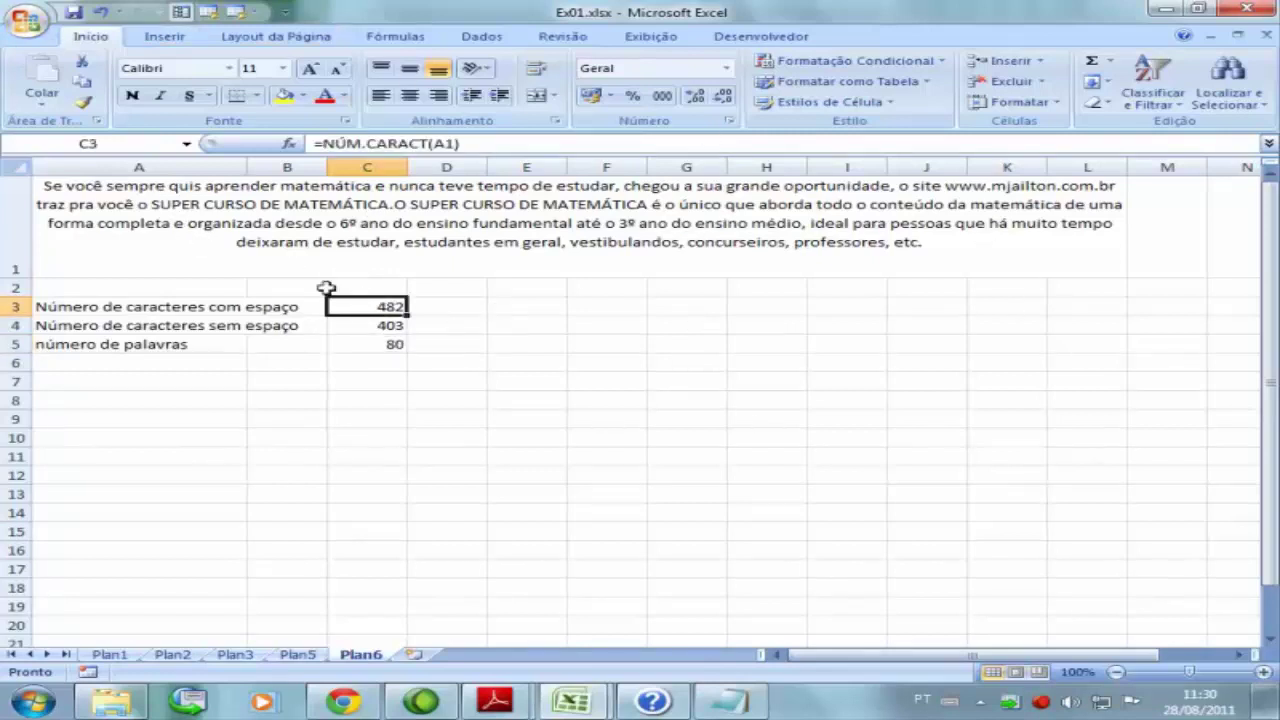
click(356, 327)
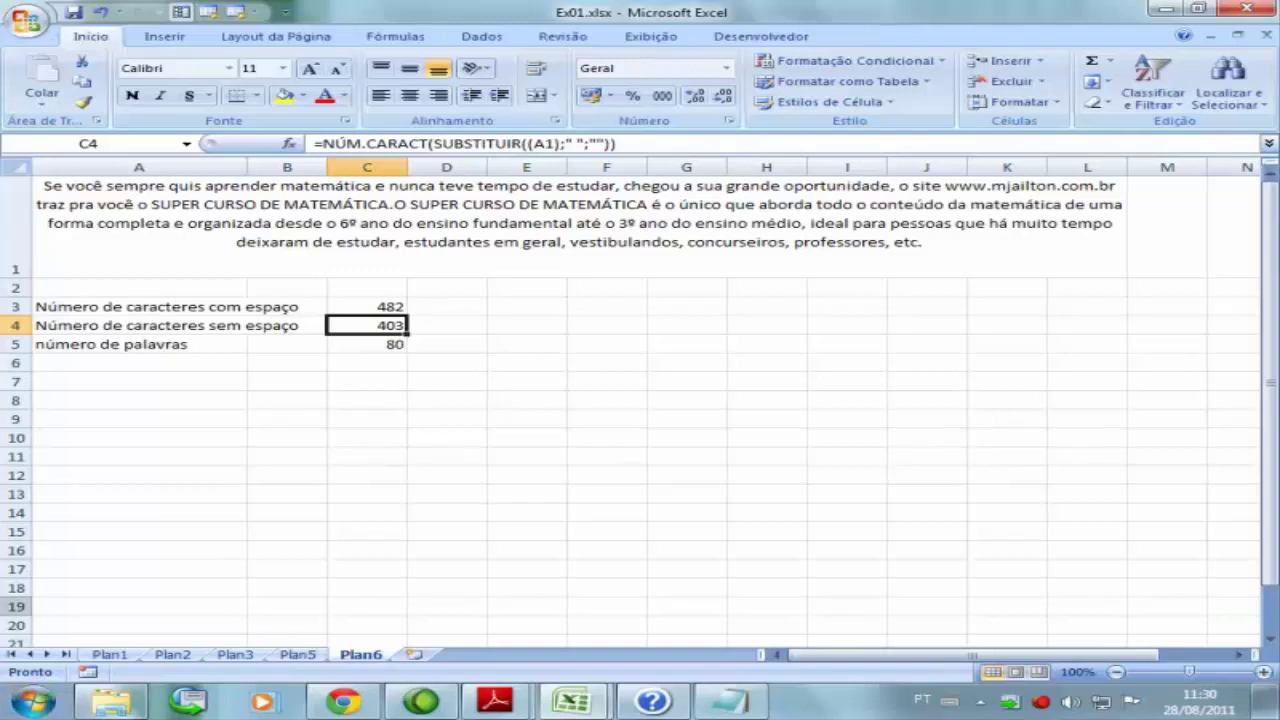
click(93, 381)
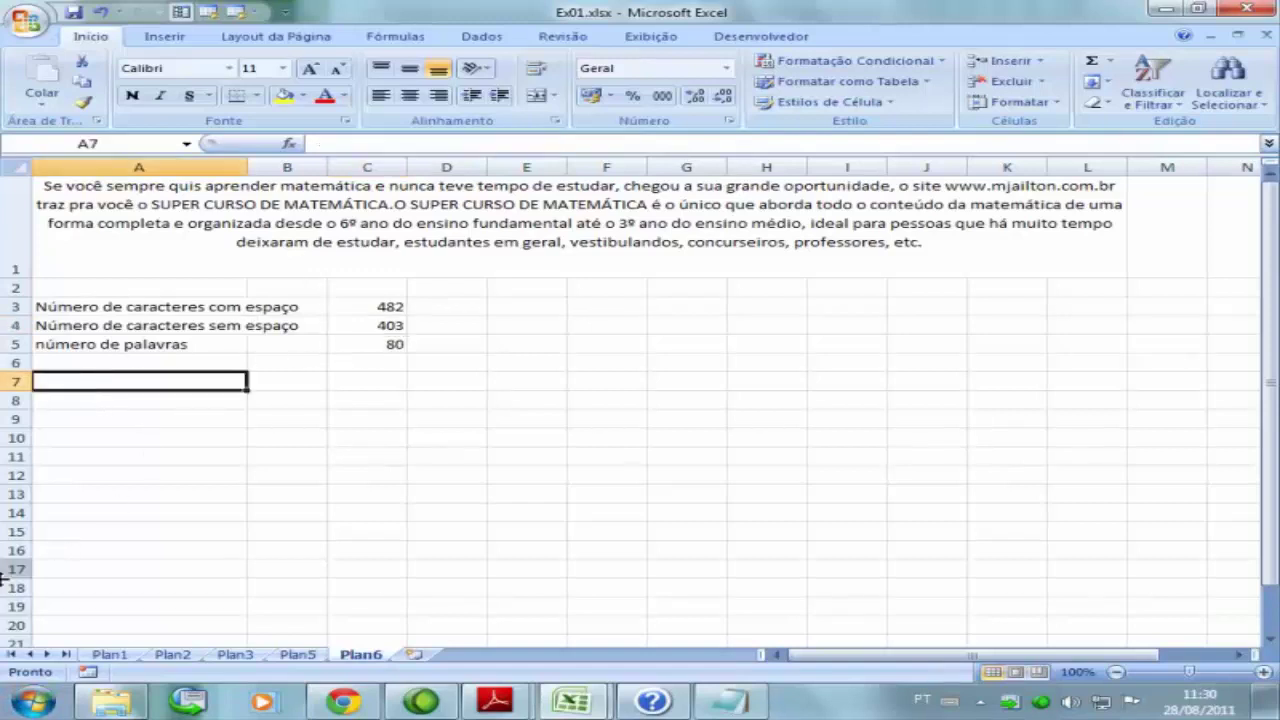
text(Fórmul)
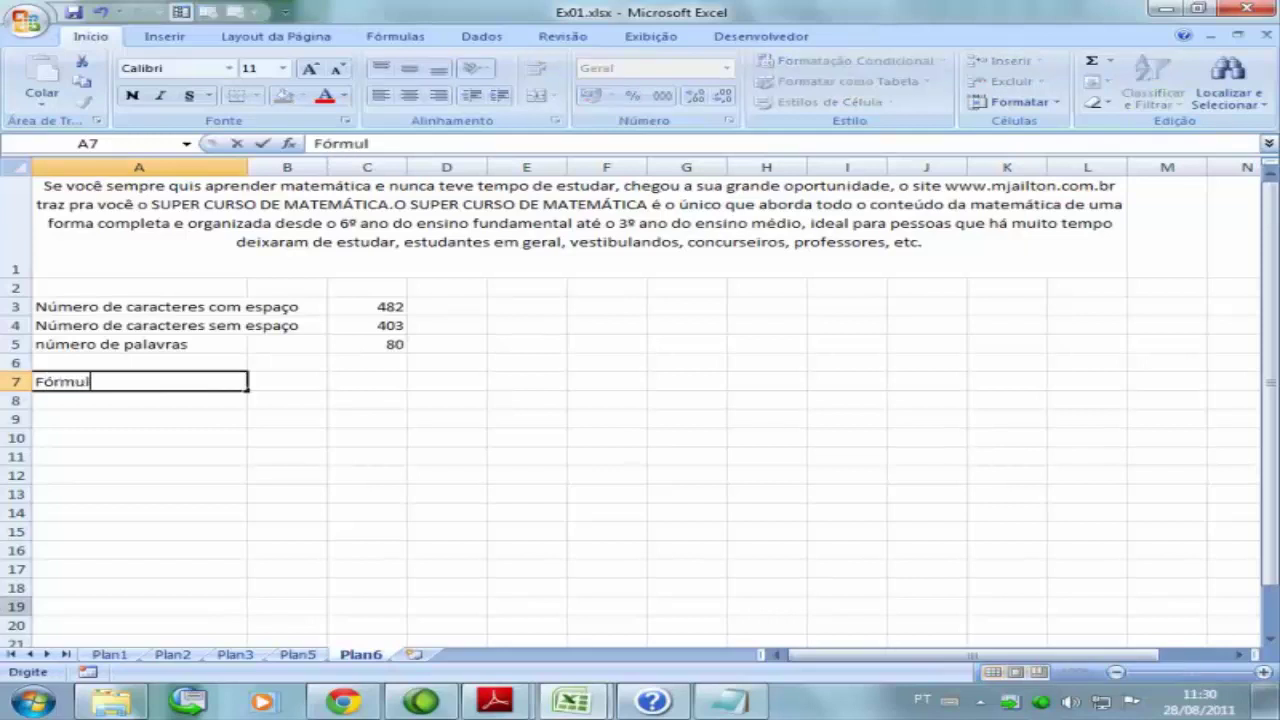
text(a Úni)
text(ca)
key(Return)
key(Up)
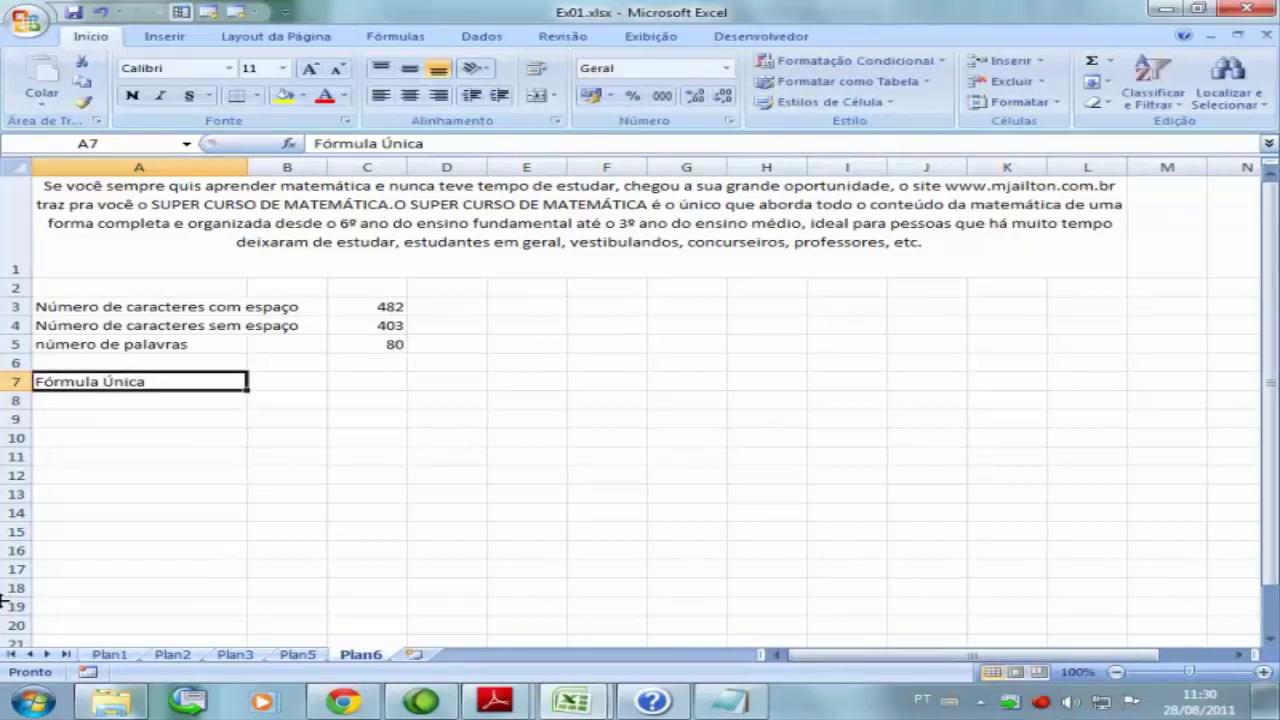
click(364, 306)
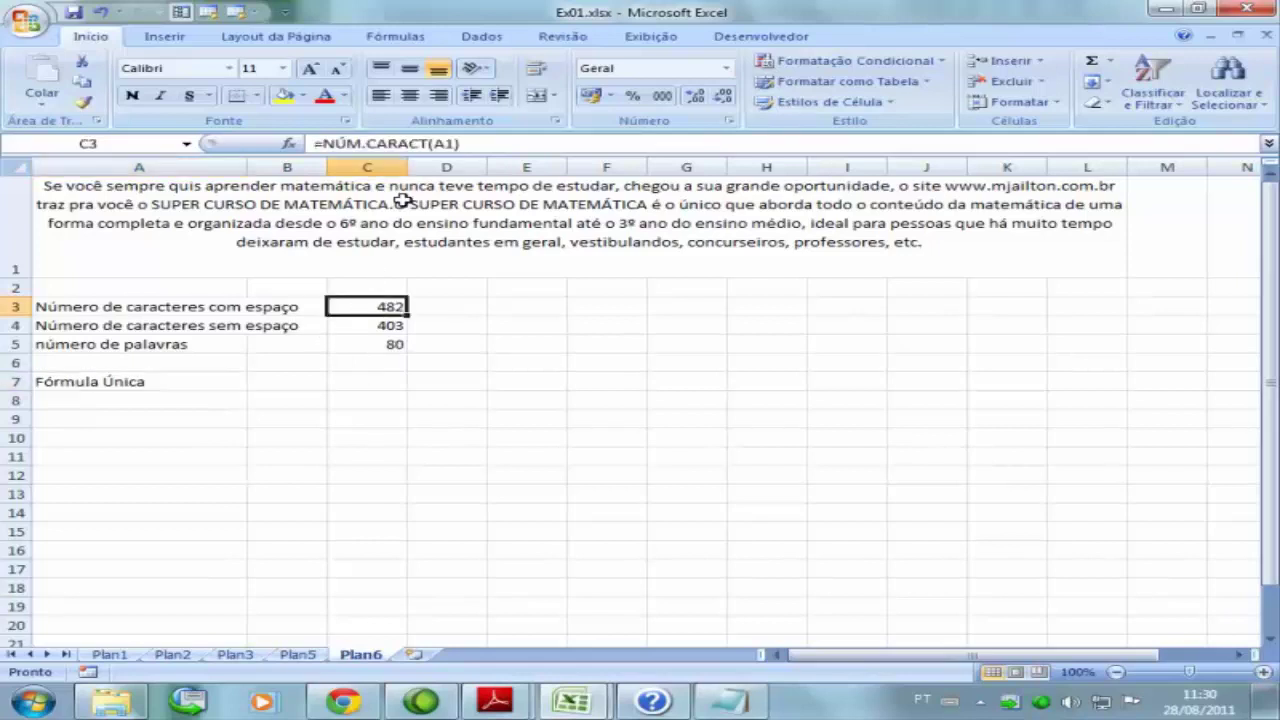
click(472, 144)
drag(472, 144, 316, 144)
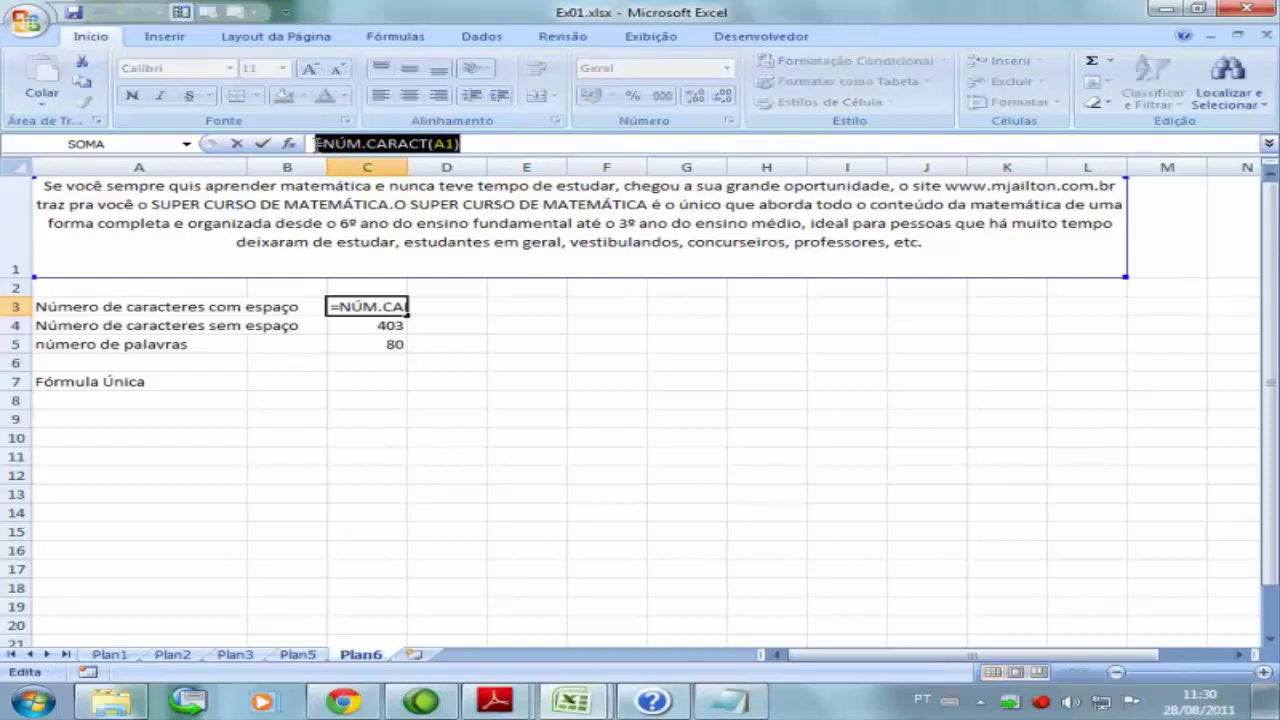
click(361, 386)
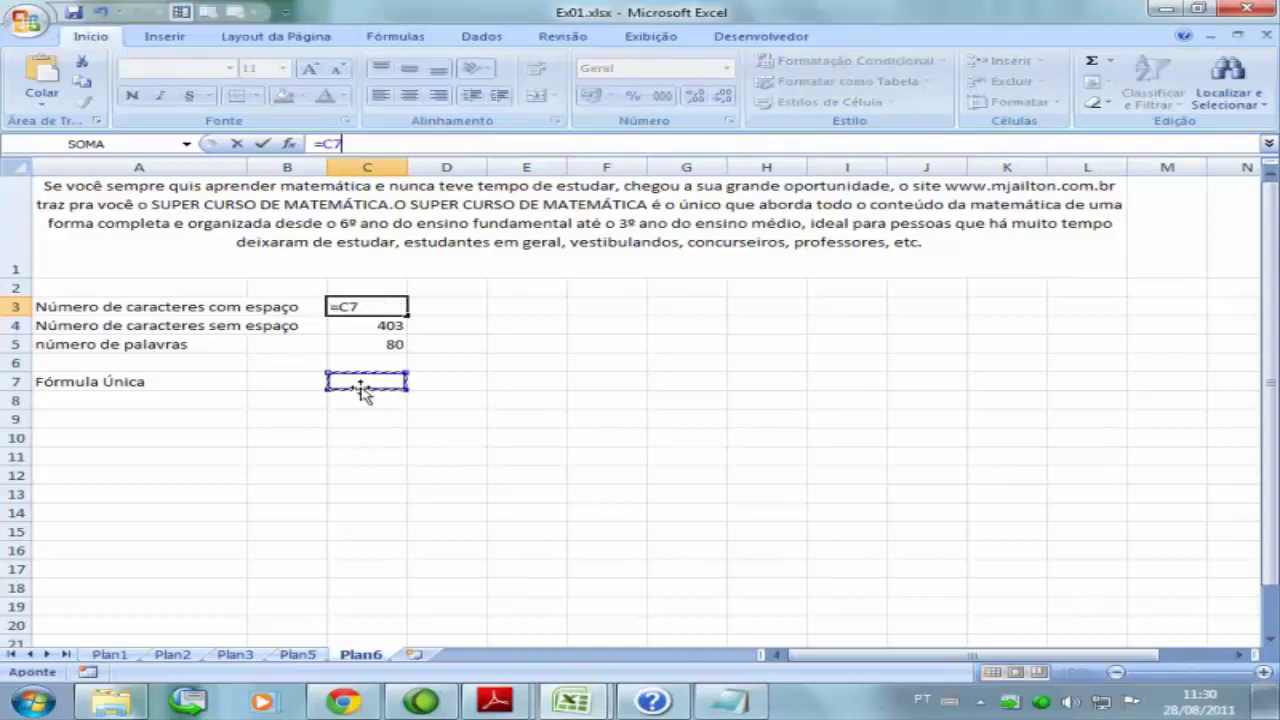
key(Escape)
click(360, 387)
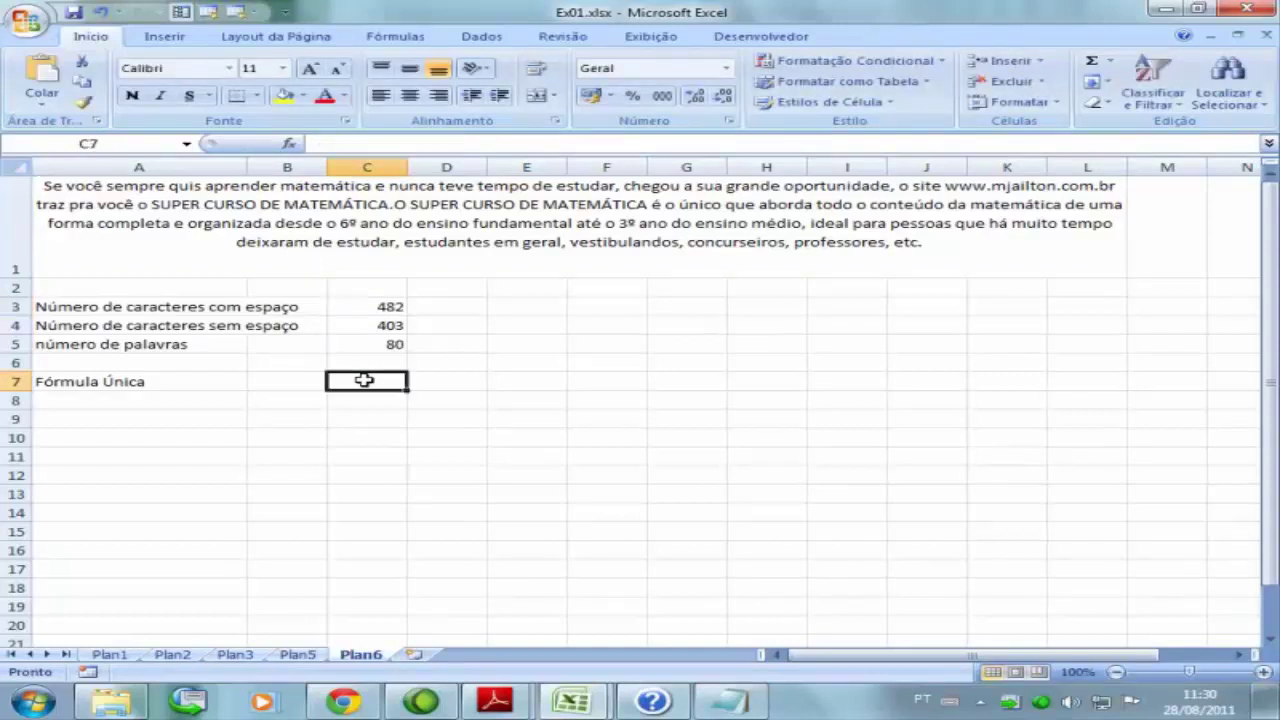
text(=N)
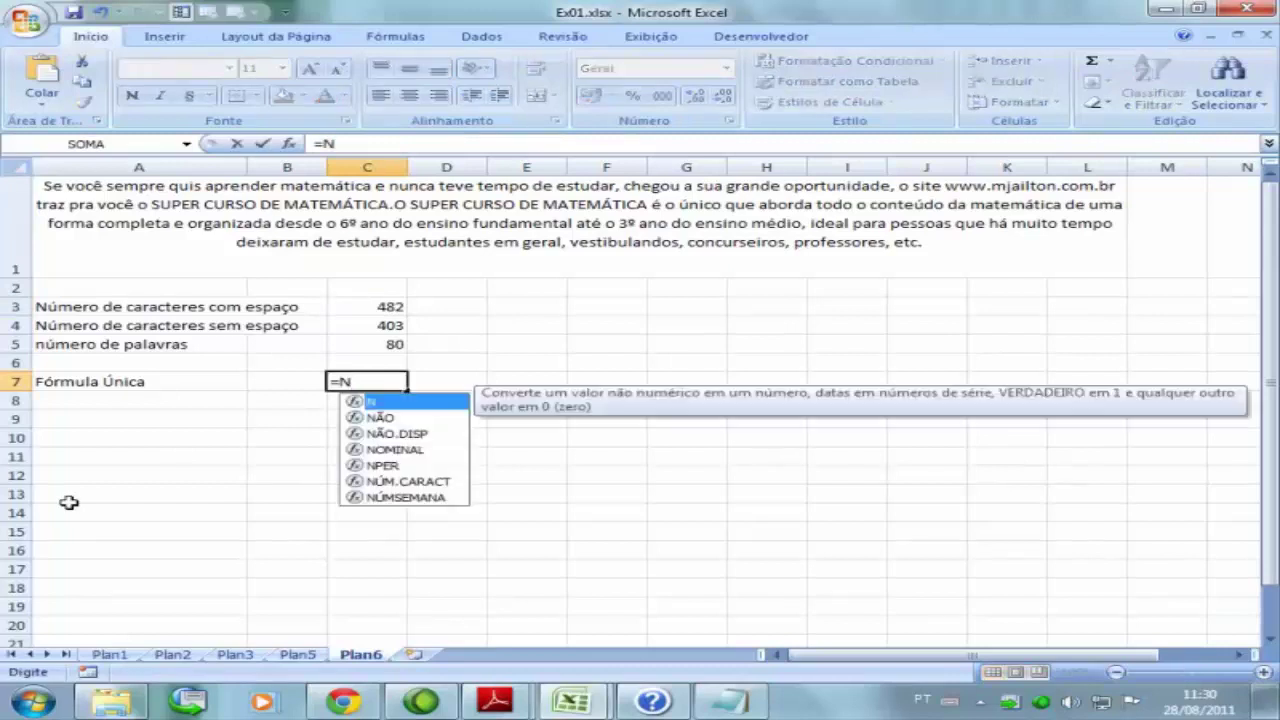
text(úm)
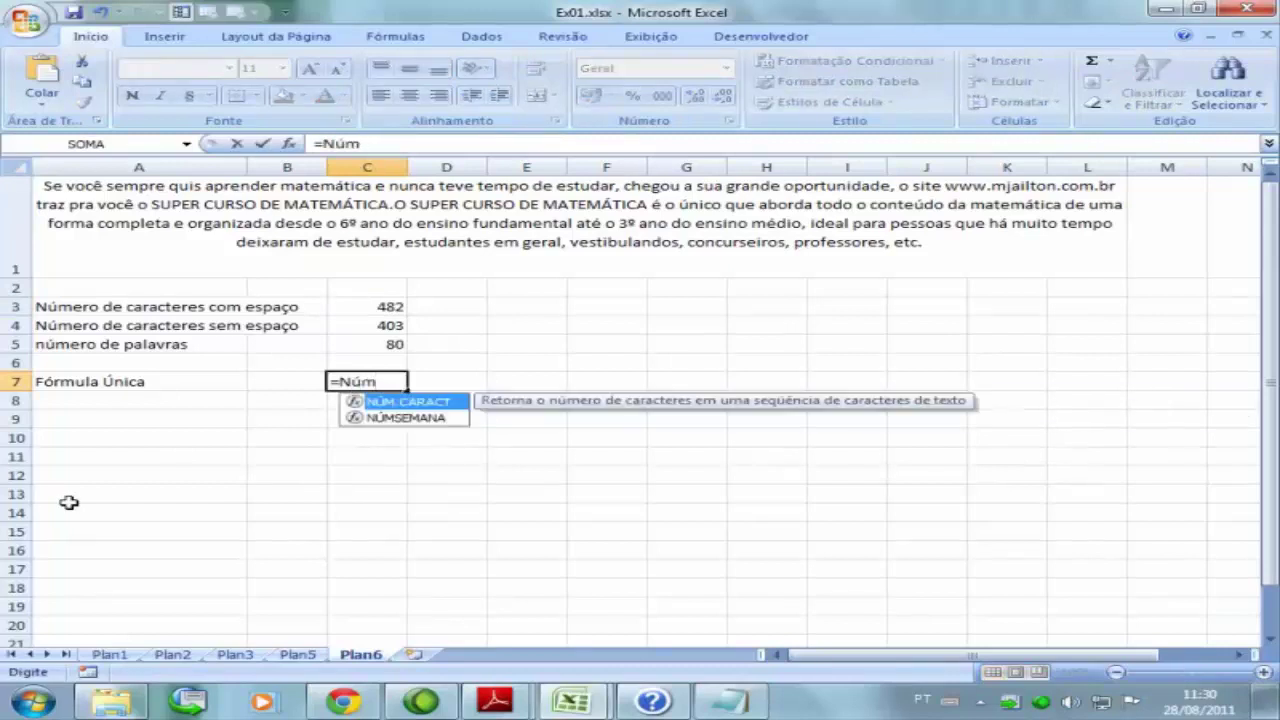
text(.Caract)
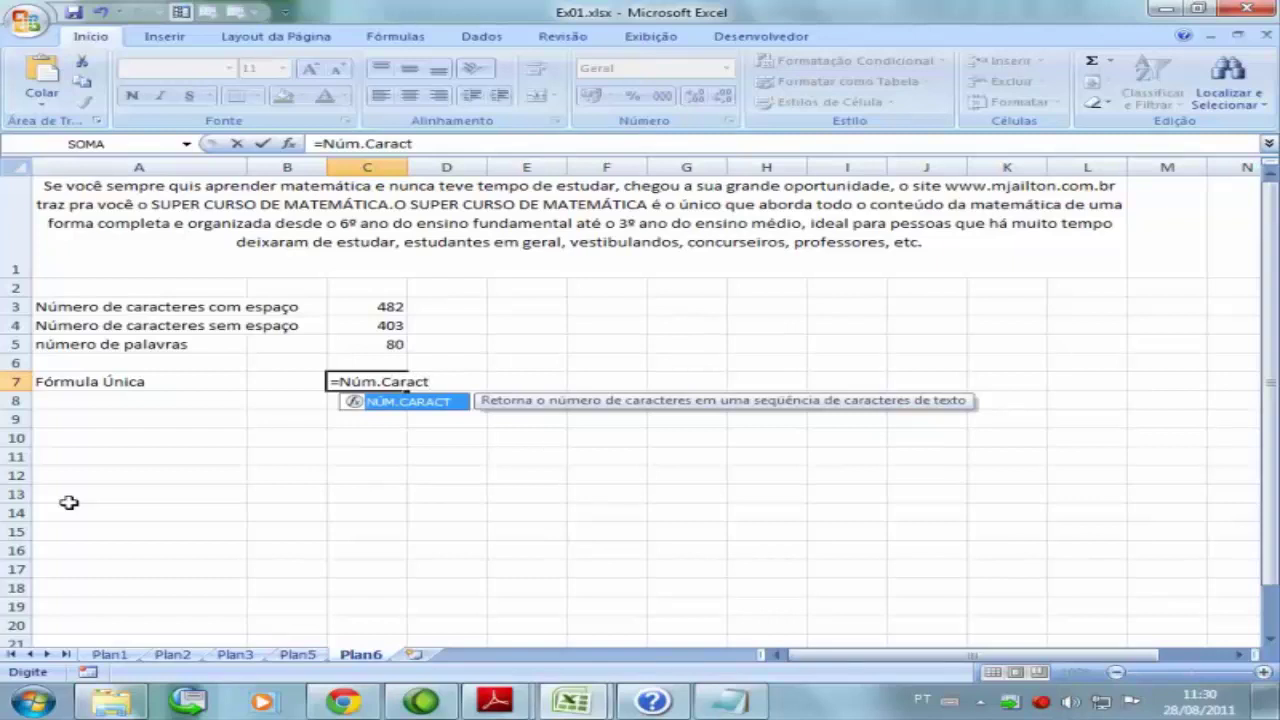
text(()
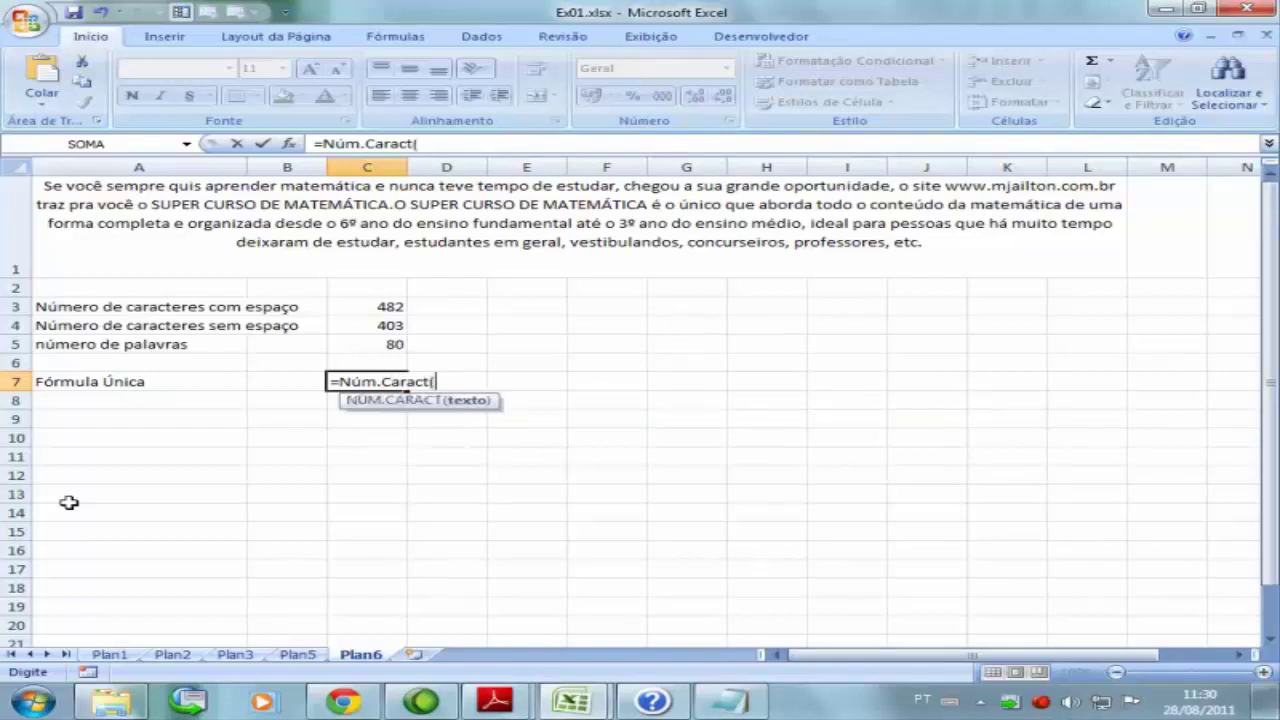
key(Escape)
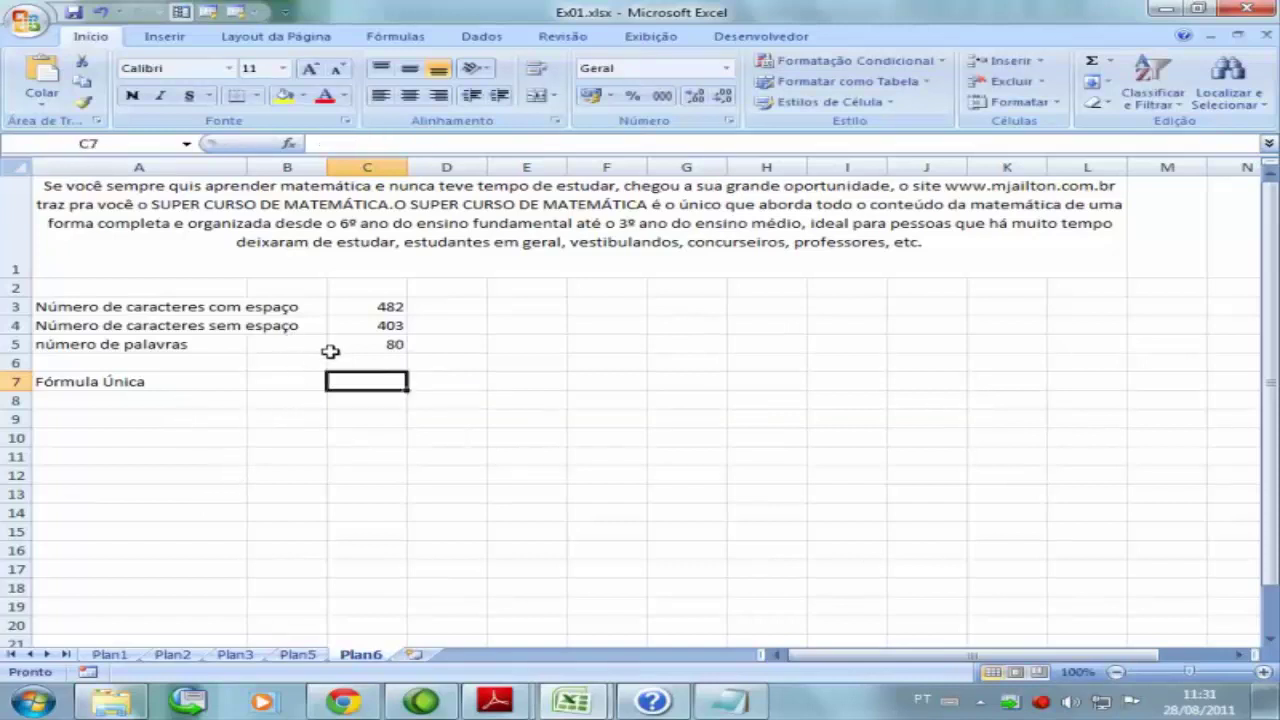
Step: Adjust the spacing after 'estudar,' in the A1 paragraph
click(384, 343)
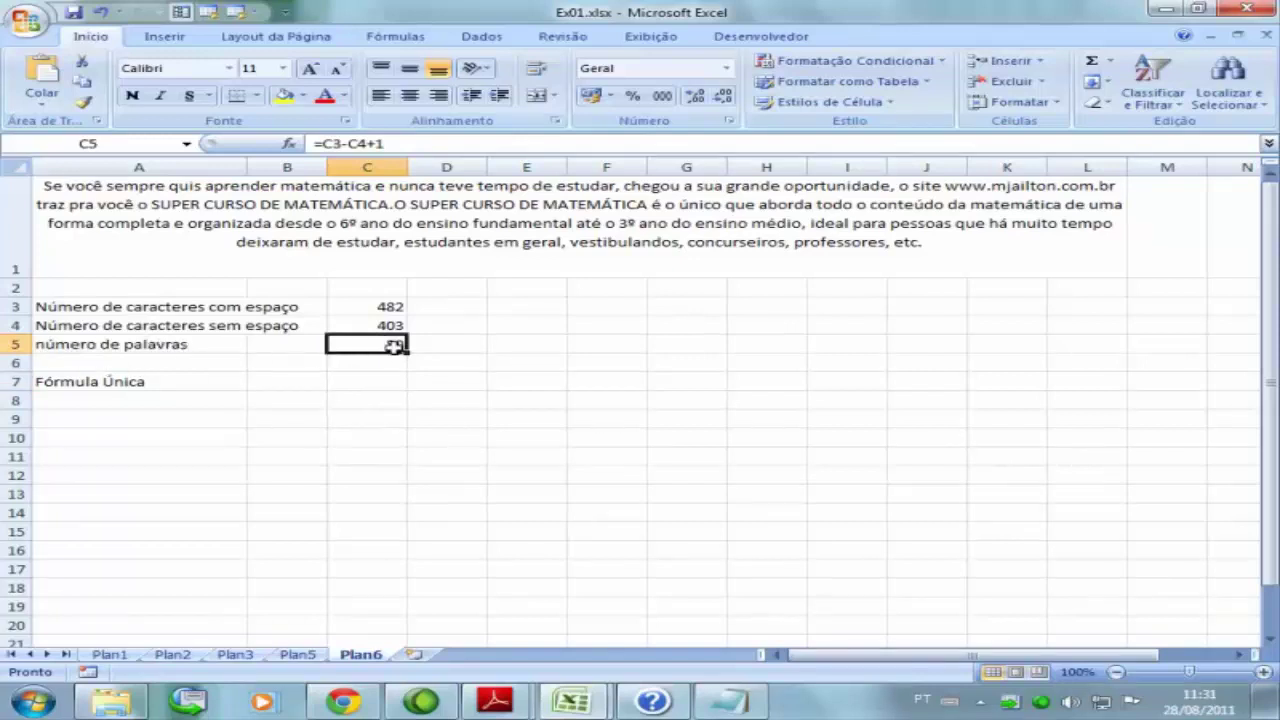
double_click(407, 241)
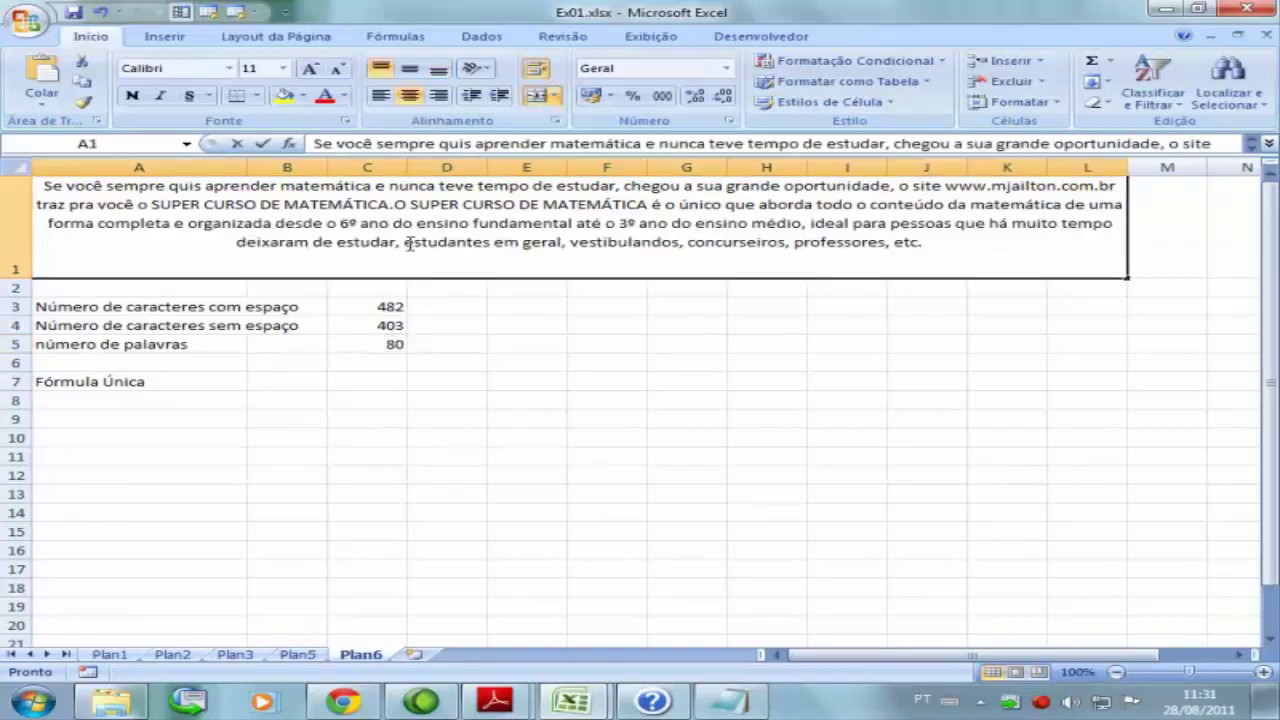
key(BackSpace)
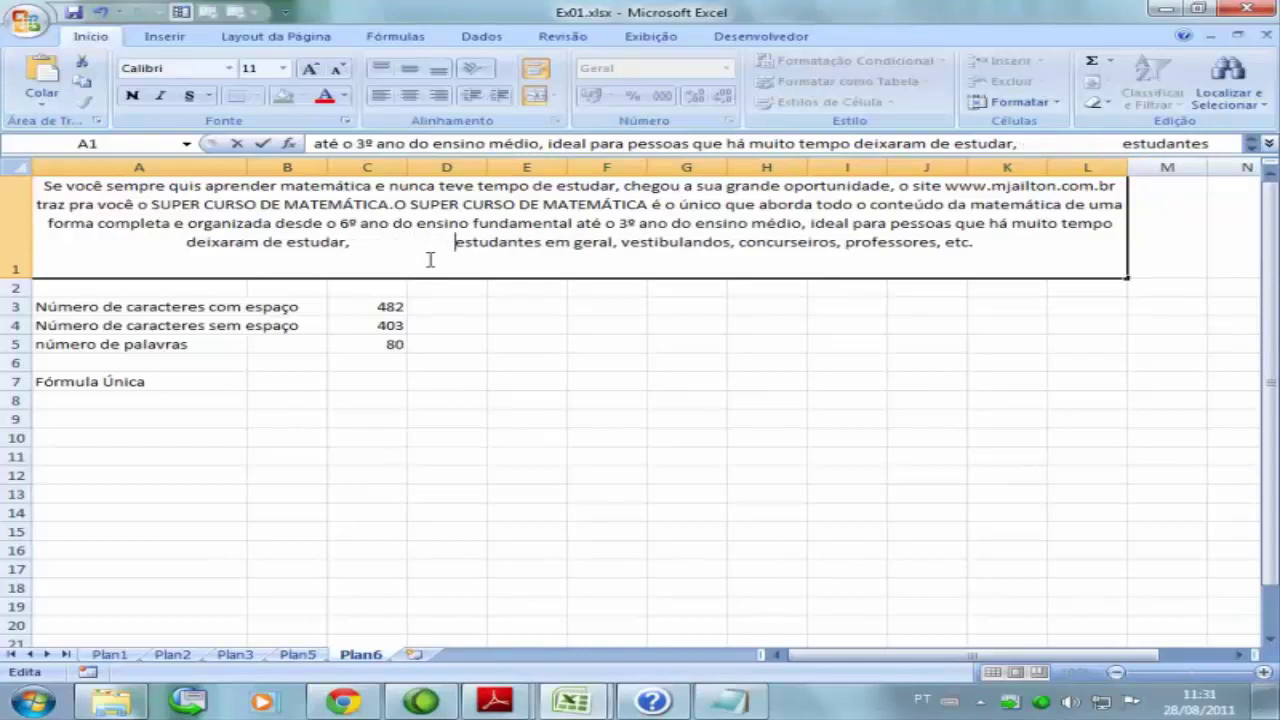
click(386, 304)
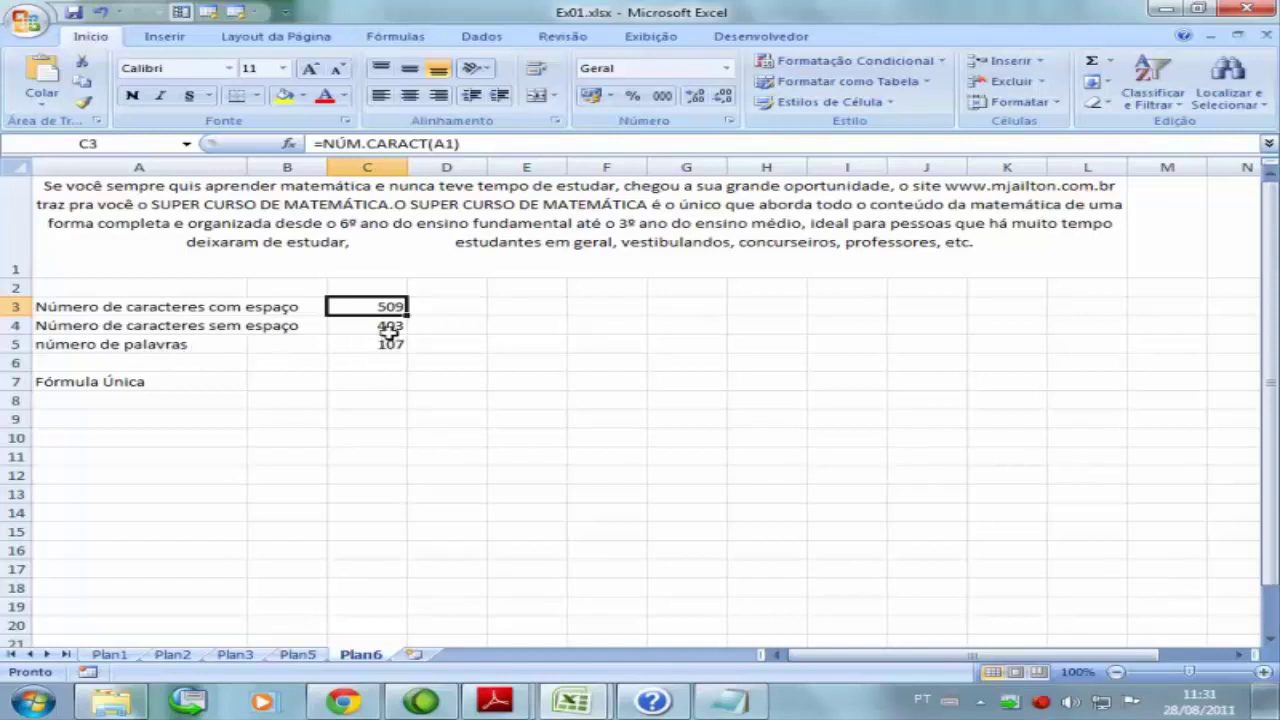
double_click(403, 247)
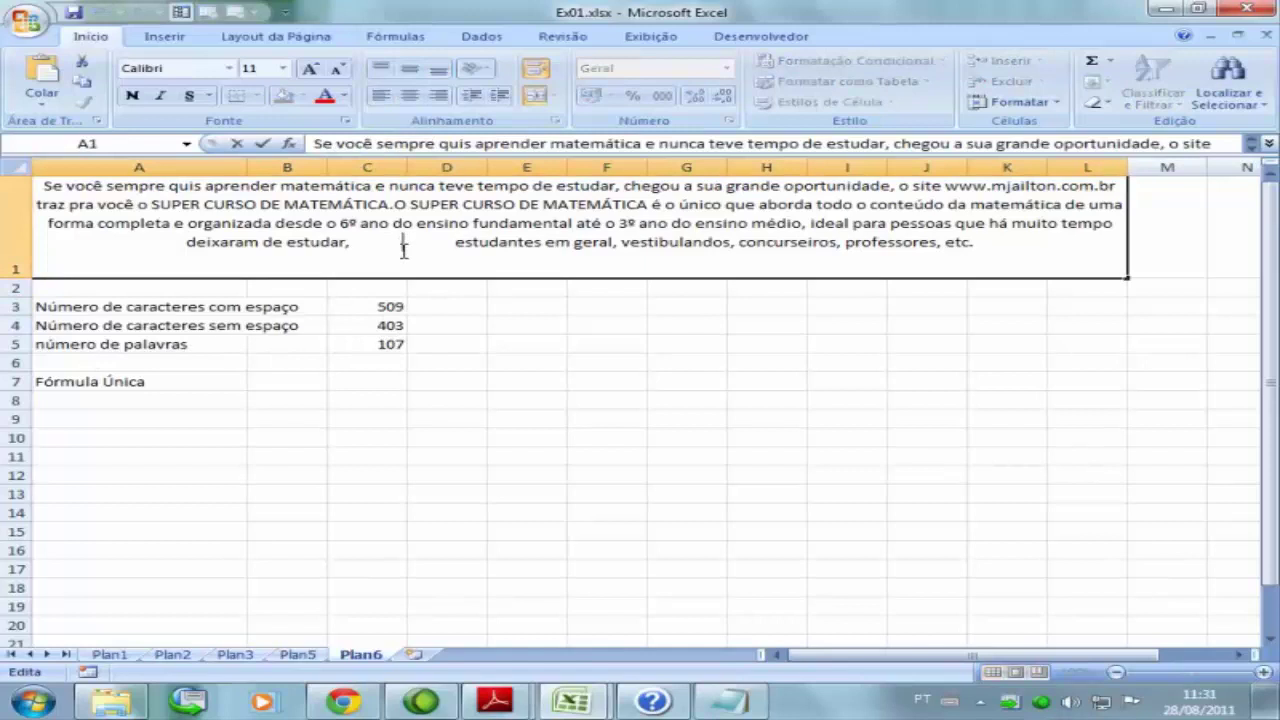
click(352, 242)
key(Delete)
key(Delete)
key(Delete)
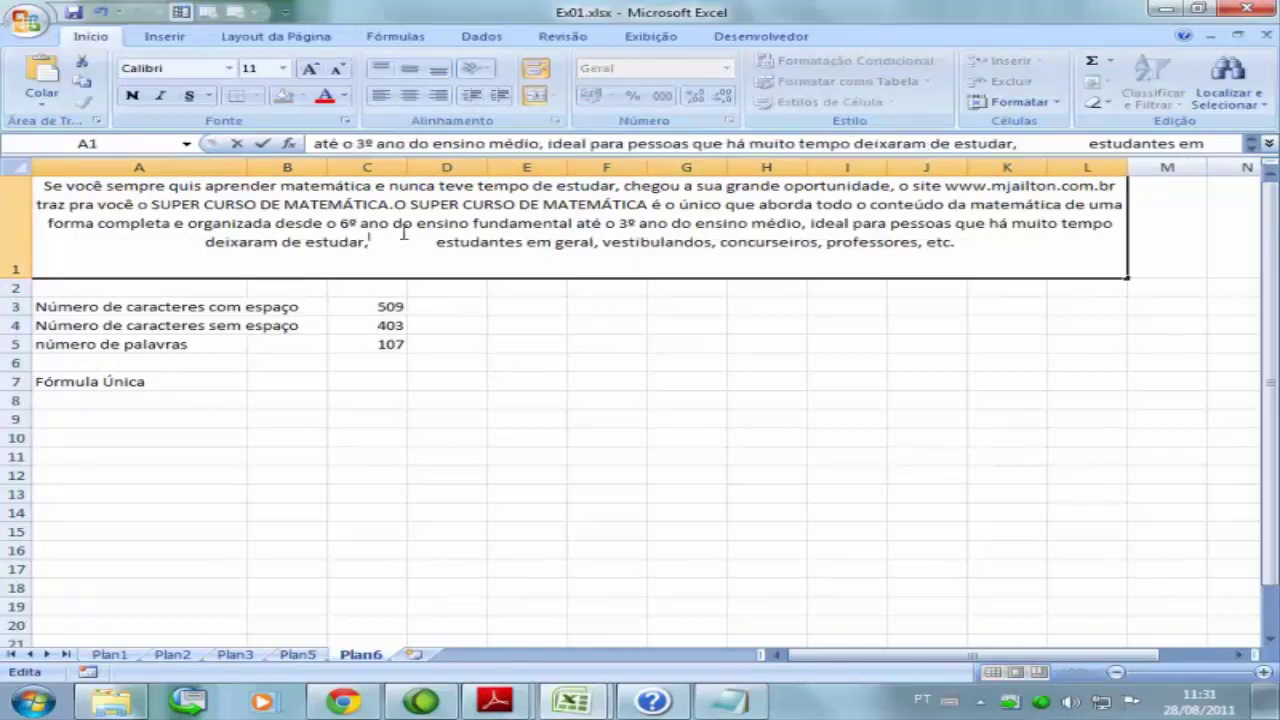
key(Delete)
key(Delete)
key(Delete)
key(Delete)
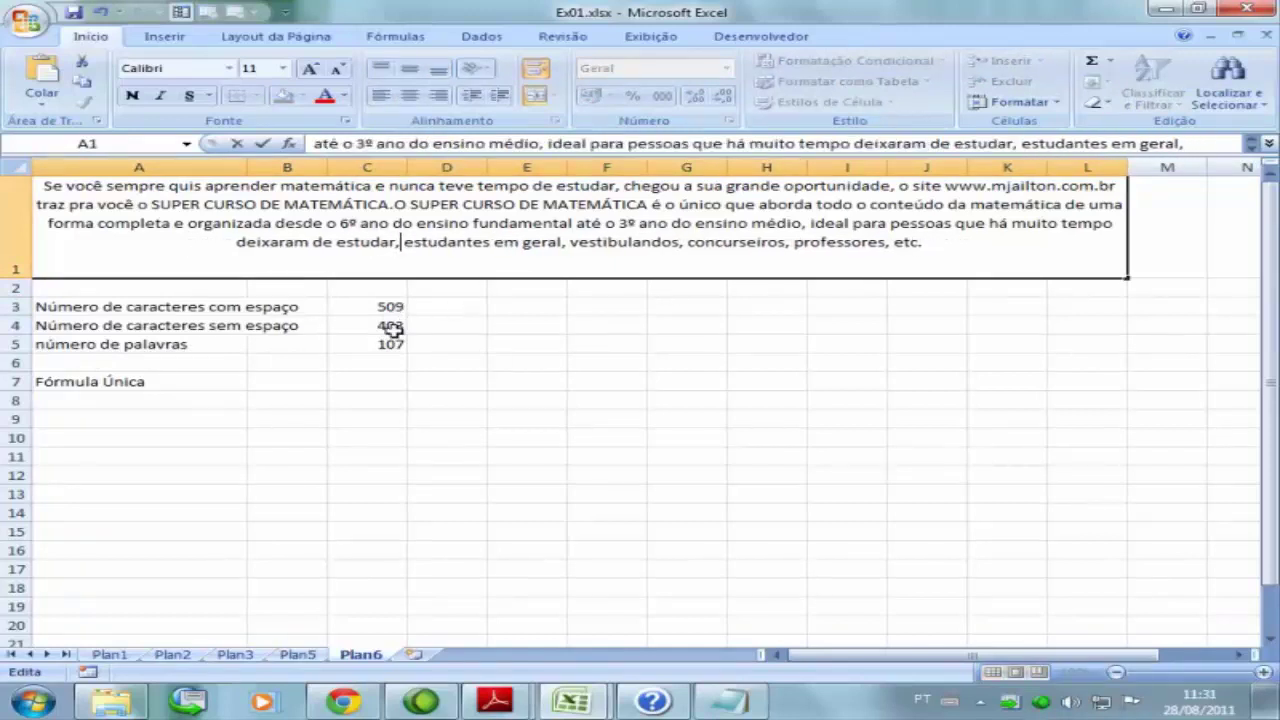
click(390, 344)
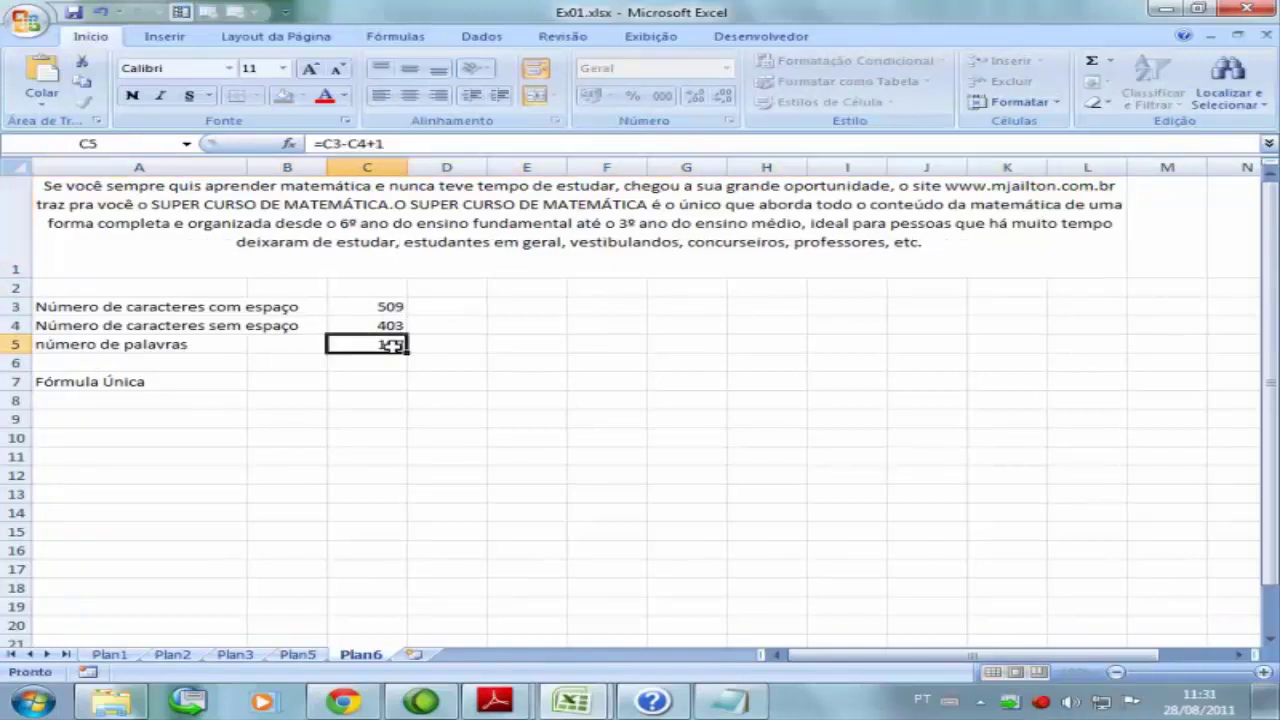
Step: Insert extra runs of spaces into the A1 paragraph, inflating the C5 word count to 112
click(404, 245)
double_click(404, 245)
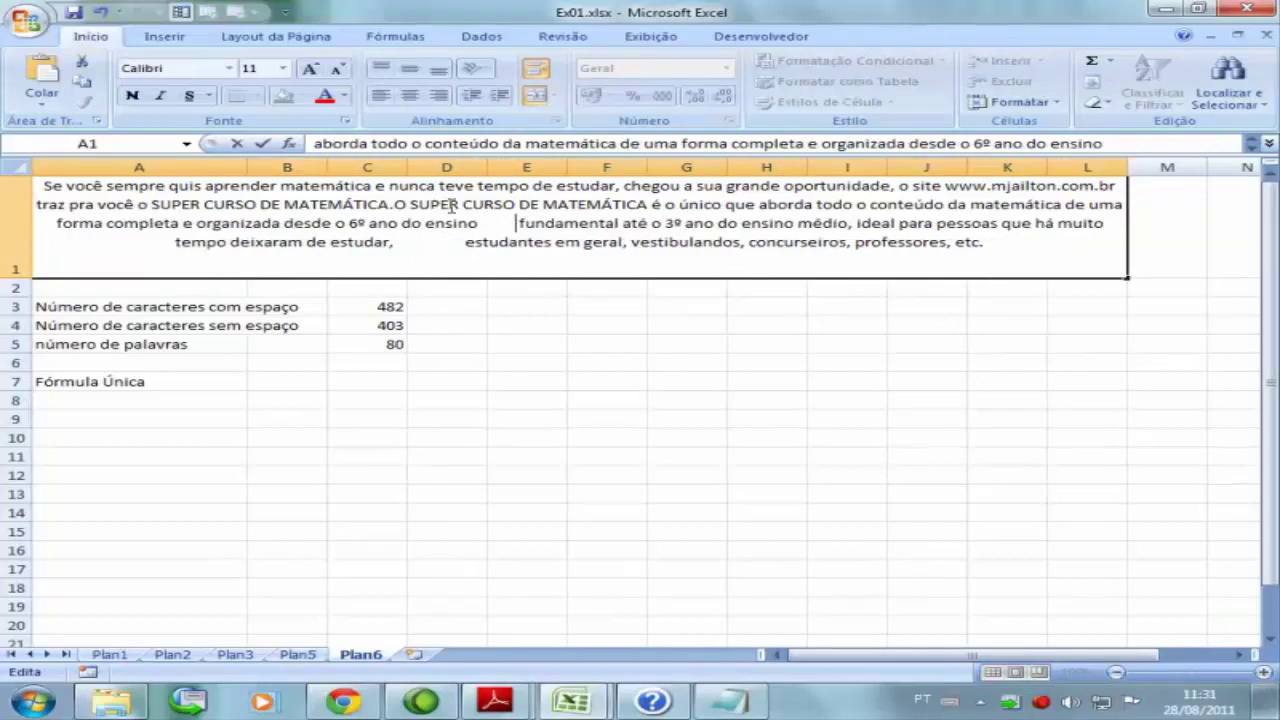
click(395, 344)
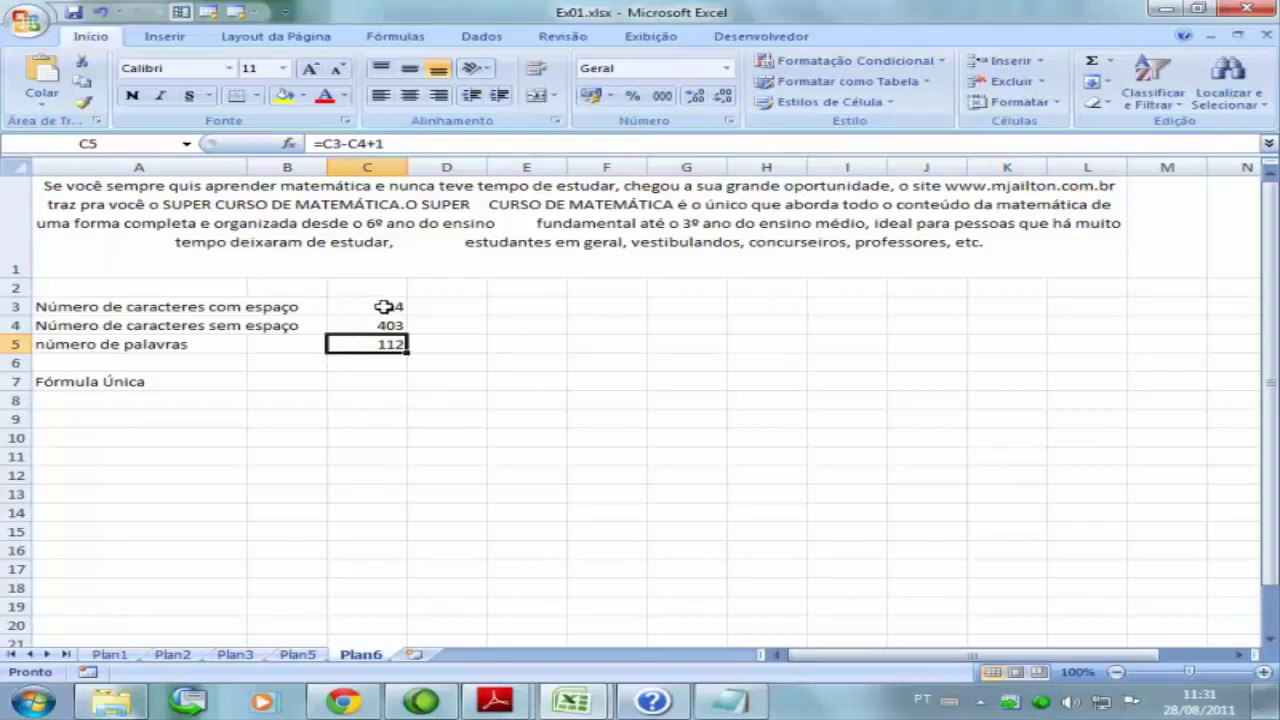
double_click(384, 307)
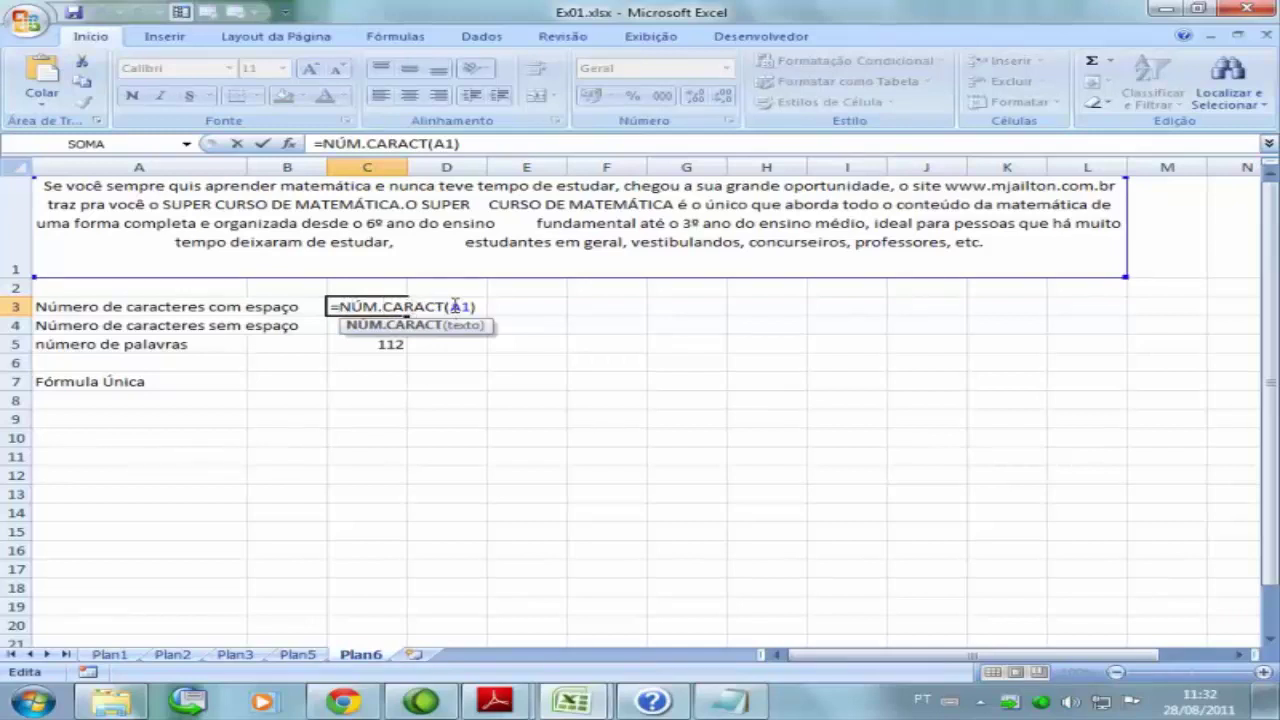
Step: Change C3 to =NÚM.CARACT(Arrumar(A1)), giving 481 characters and a 79-word count
click(455, 306)
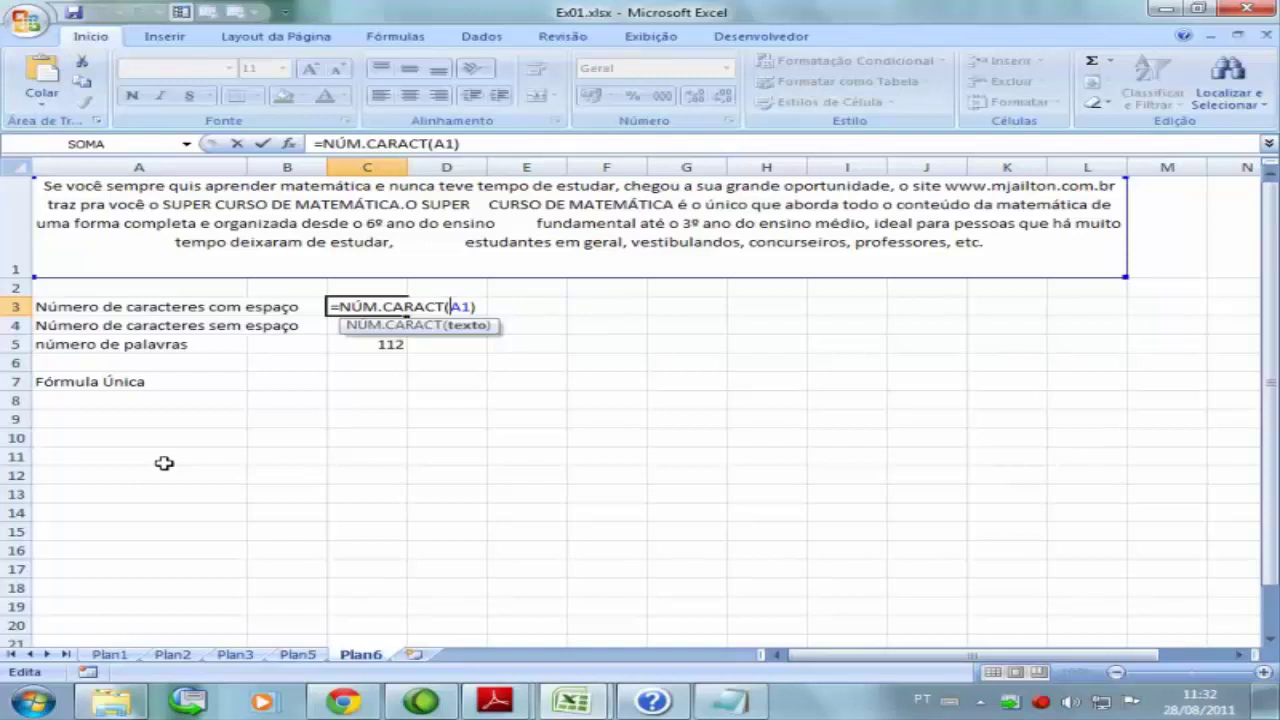
text(Arrumar)
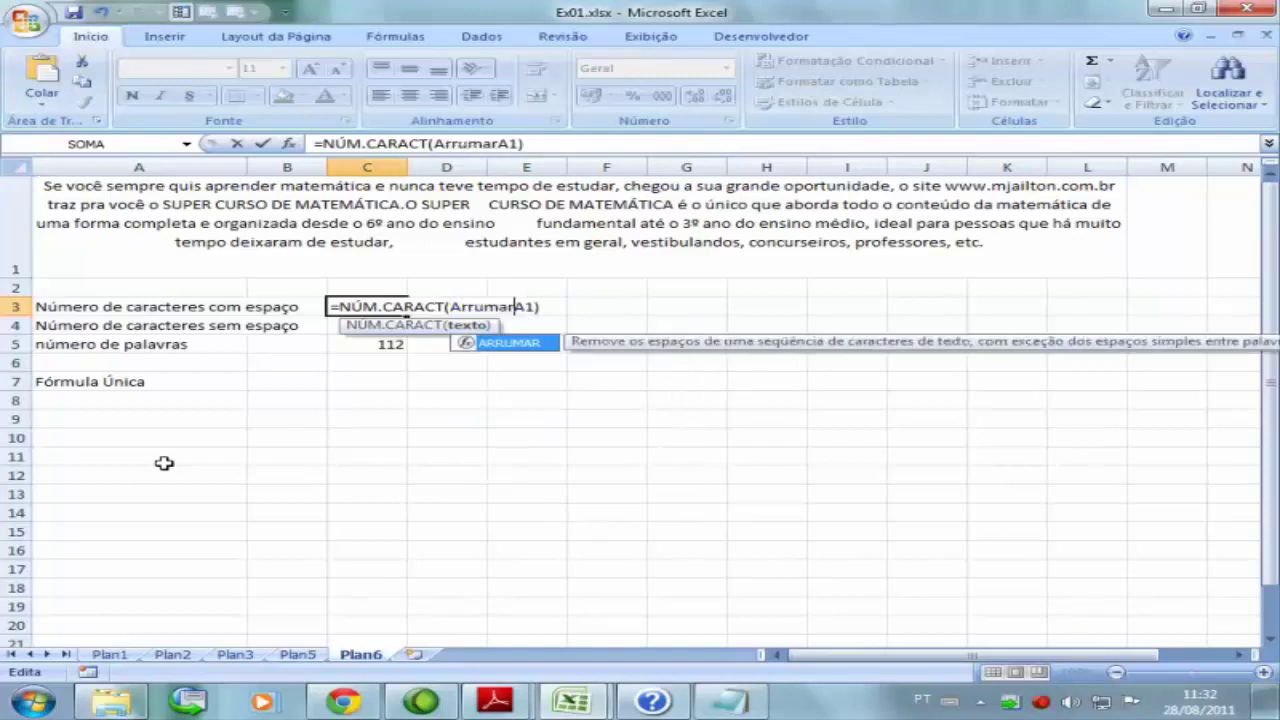
text(()
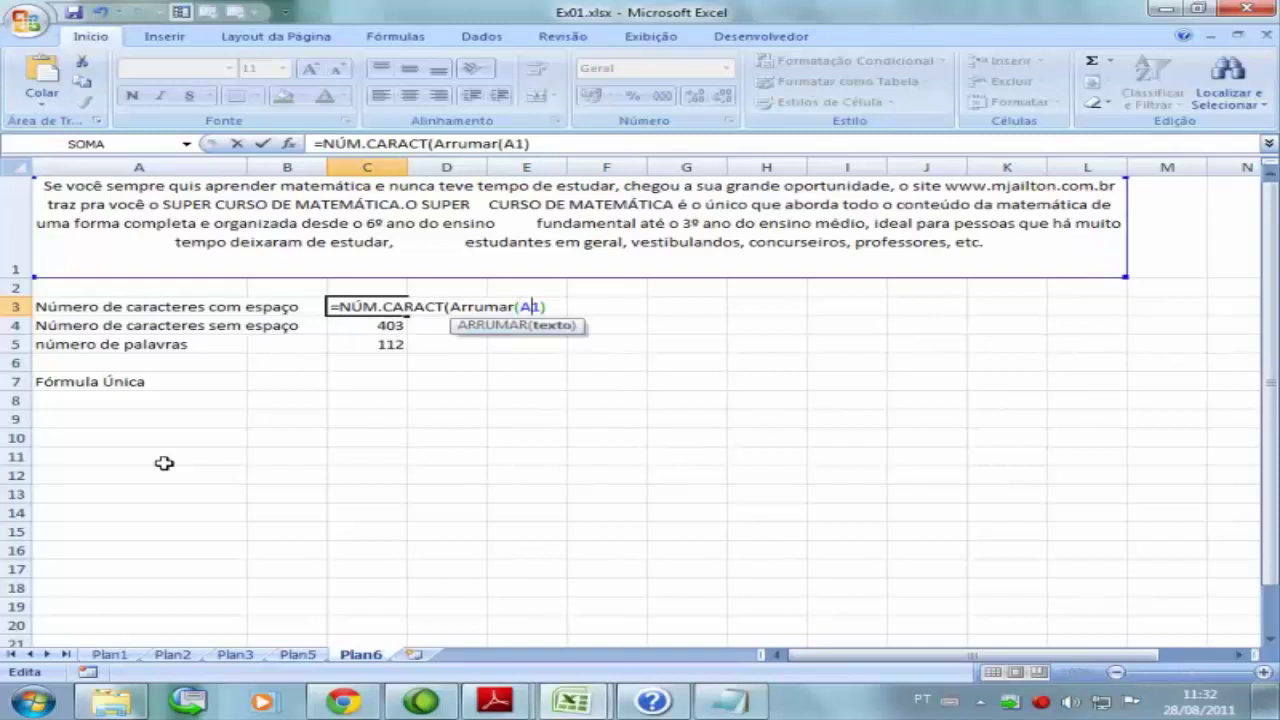
key(Return)
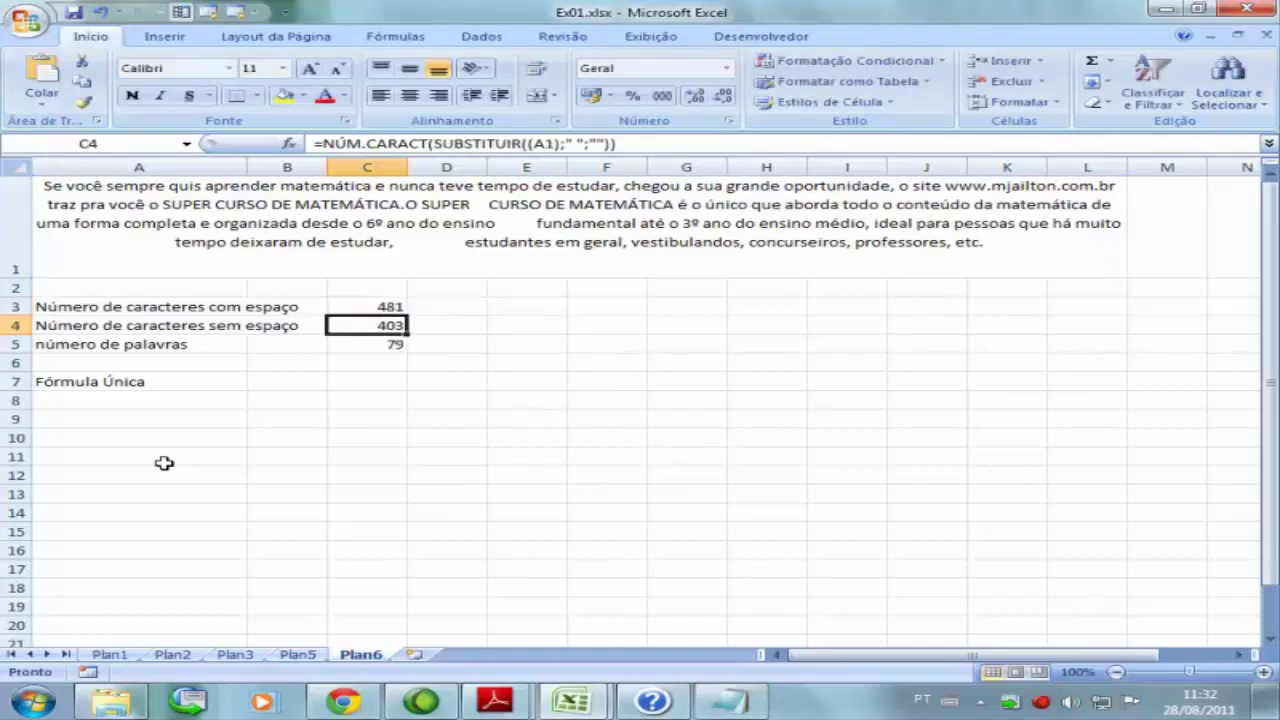
click(380, 307)
double_click(994, 257)
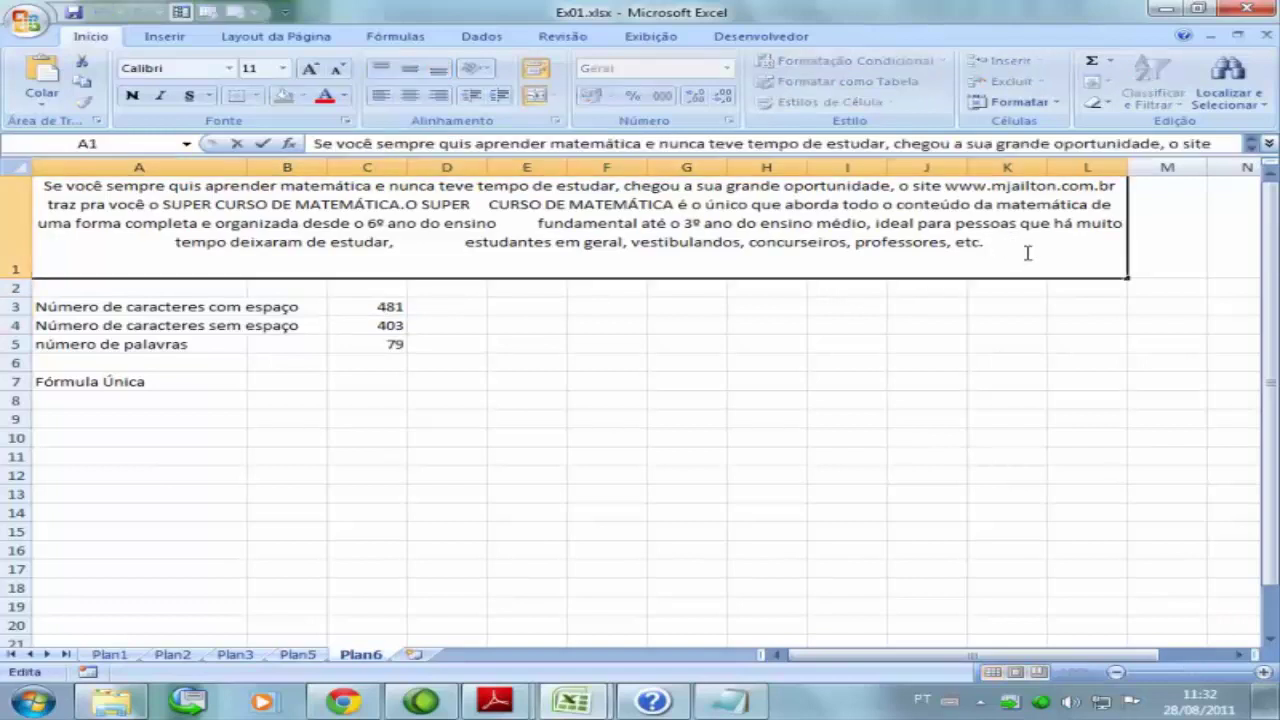
click(600, 322)
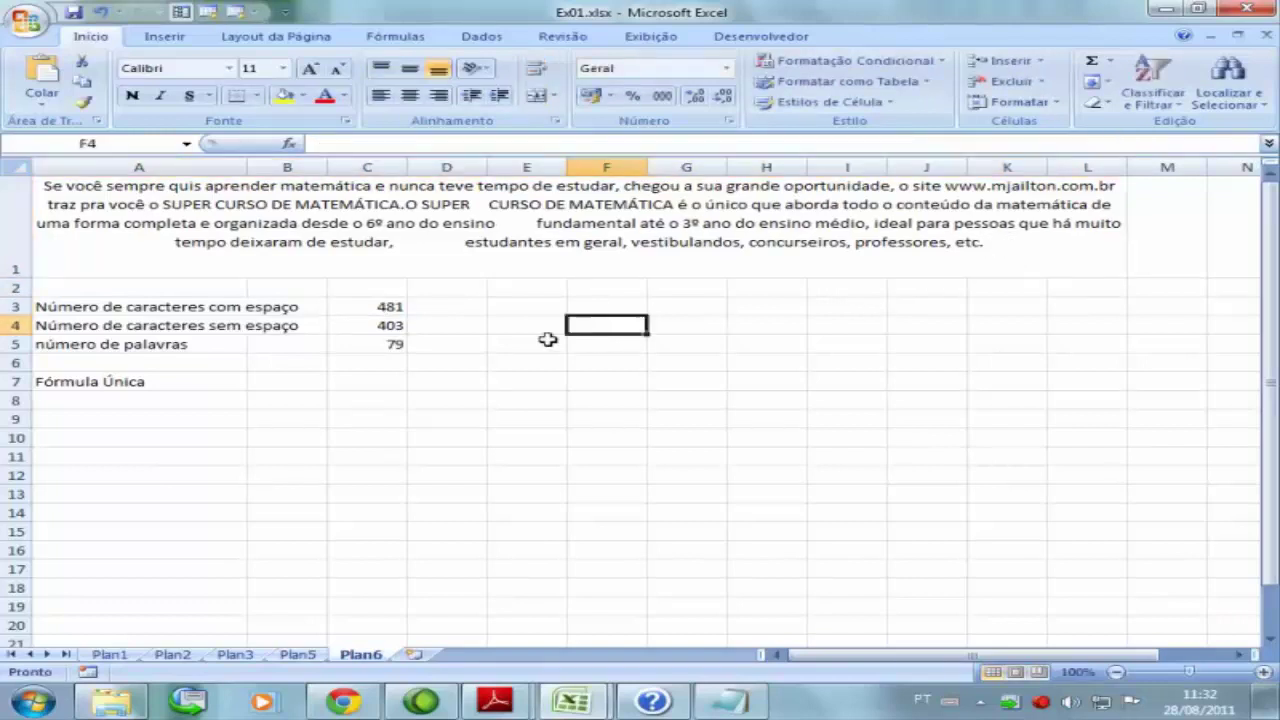
Step: Review the C3 and C5 formulas, then delete the extra spaces before 'fundamental' in A1
click(403, 309)
click(390, 345)
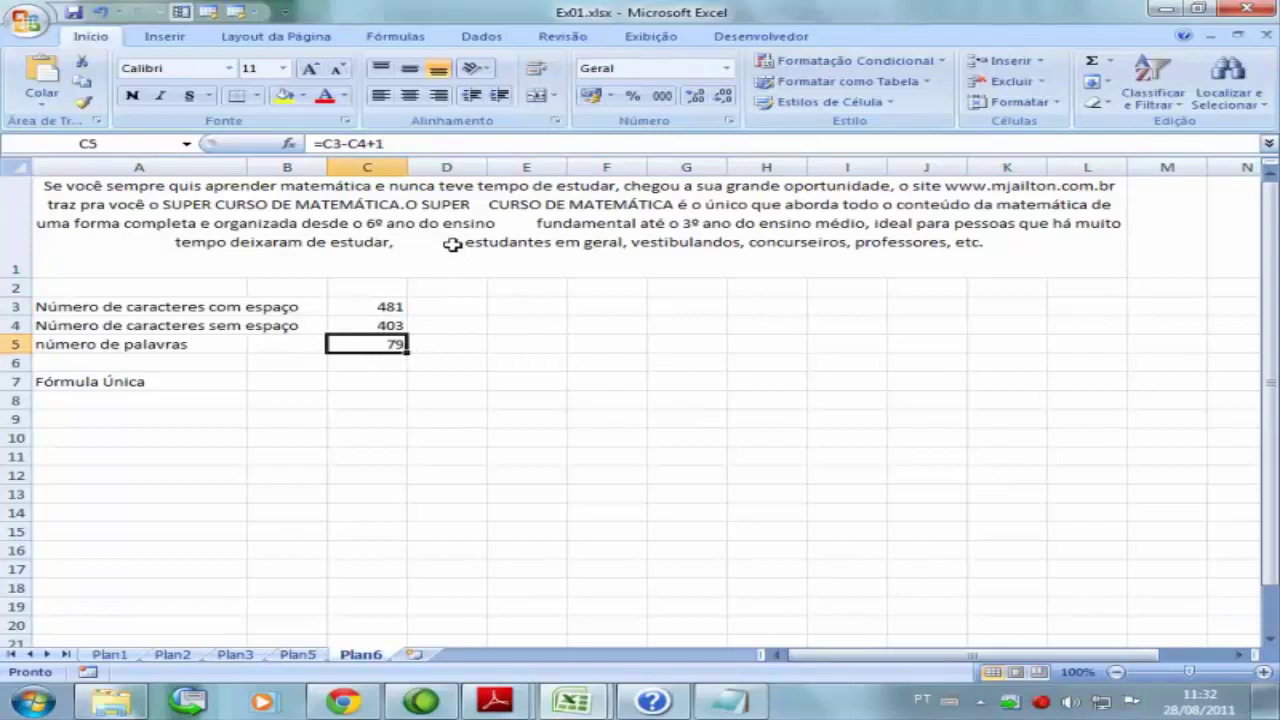
click(499, 221)
double_click(499, 221)
key(Delete)
key(Delete)
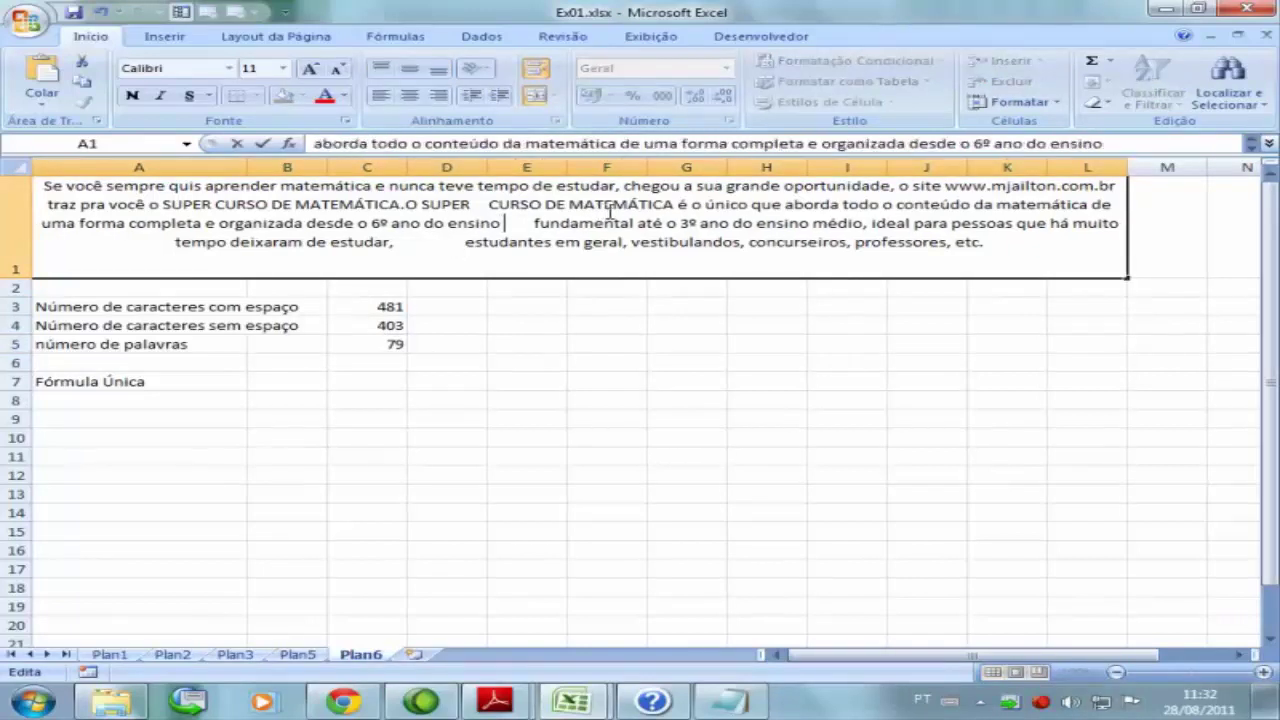
key(Delete)
key(Delete)
key(Delete)
key(Delete)
key(Delete)
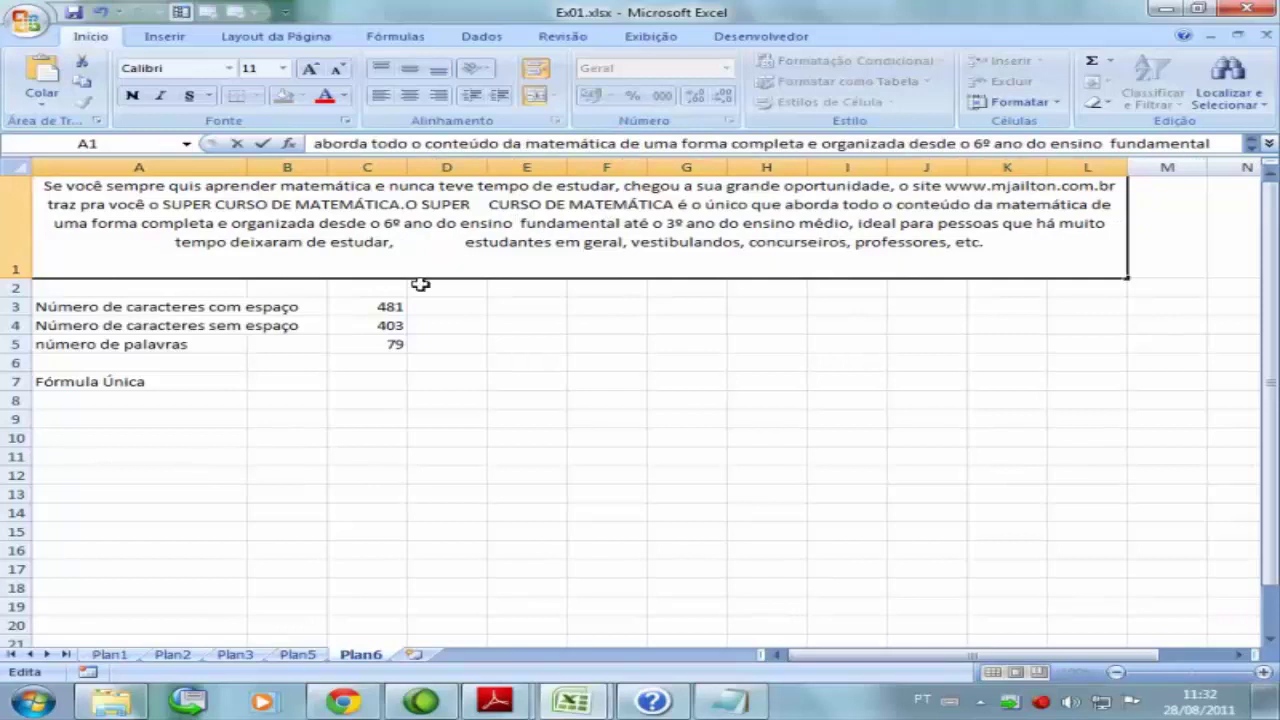
click(425, 322)
Step: Remove the extra spaces after 'estudar,' and between 'SUPER' and 'CURSO' in the A1 paragraph
click(443, 243)
double_click(421, 243)
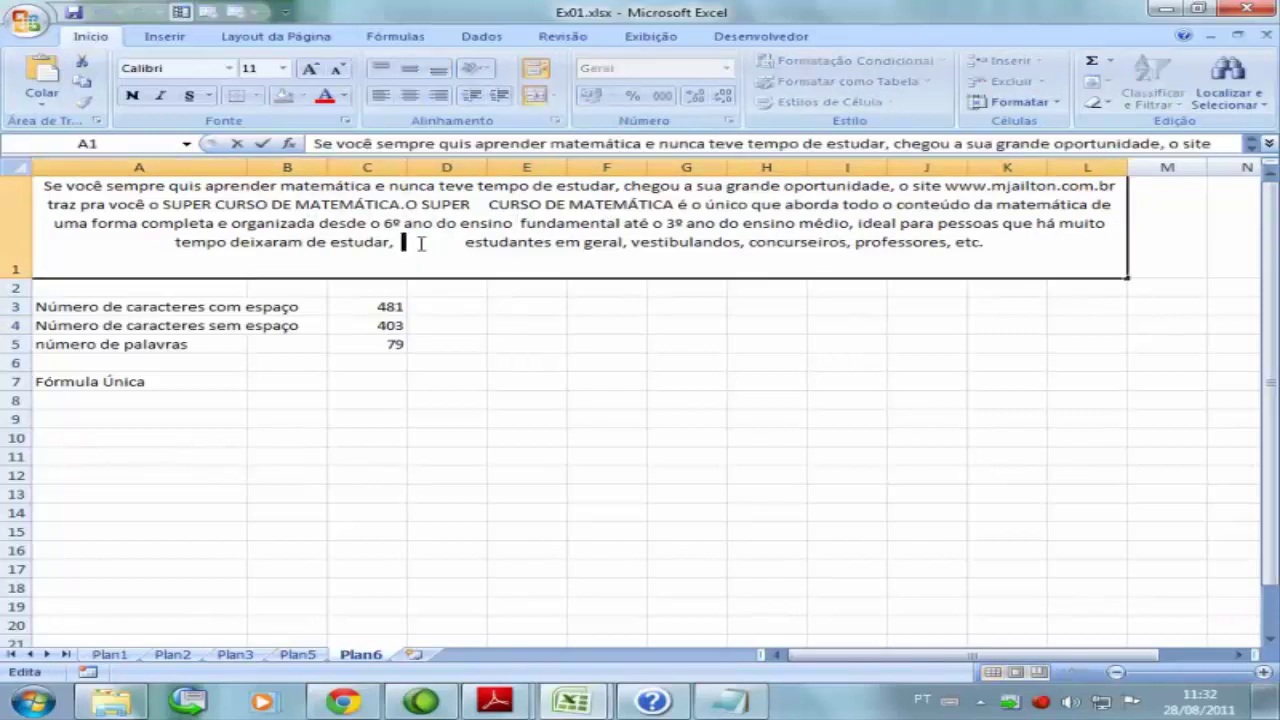
key(Delete)
key(Delete)
key(Delete)
key(Delete)
key(Delete)
key(Delete)
key(Delete)
key(Delete)
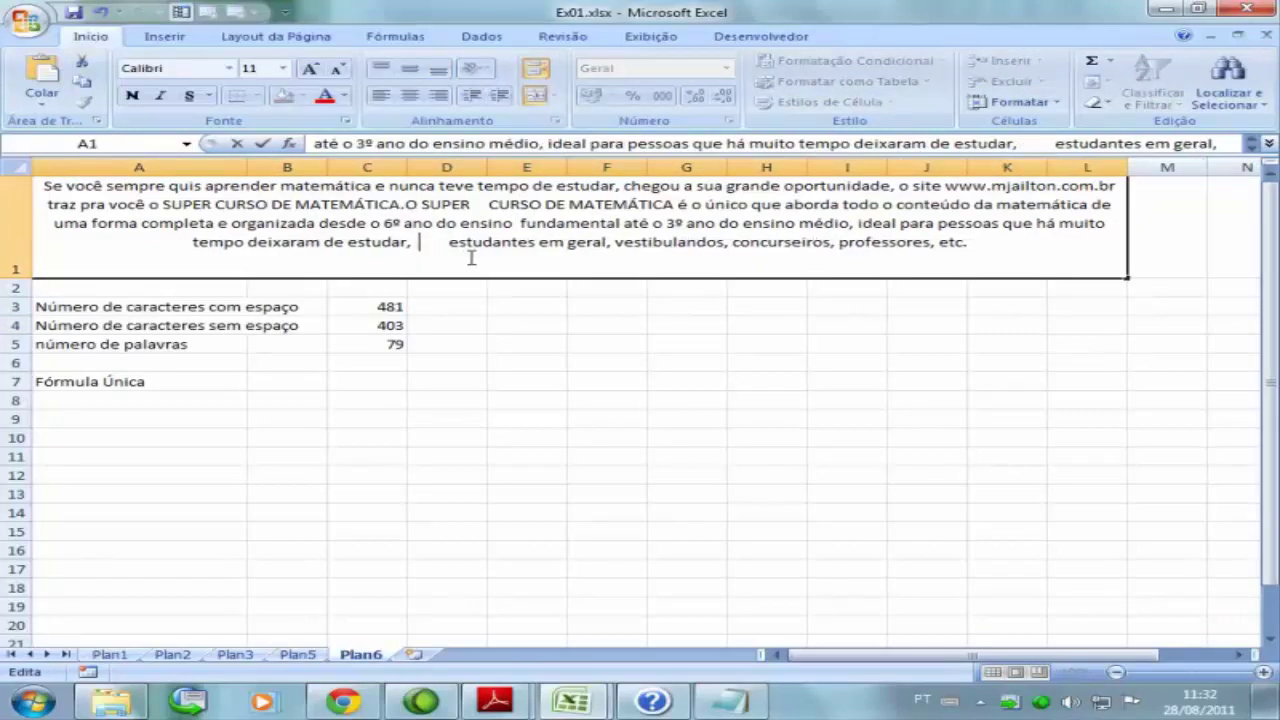
key(Delete)
key(Delete)
key(Delete)
key(Delete)
key(Delete)
key(Delete)
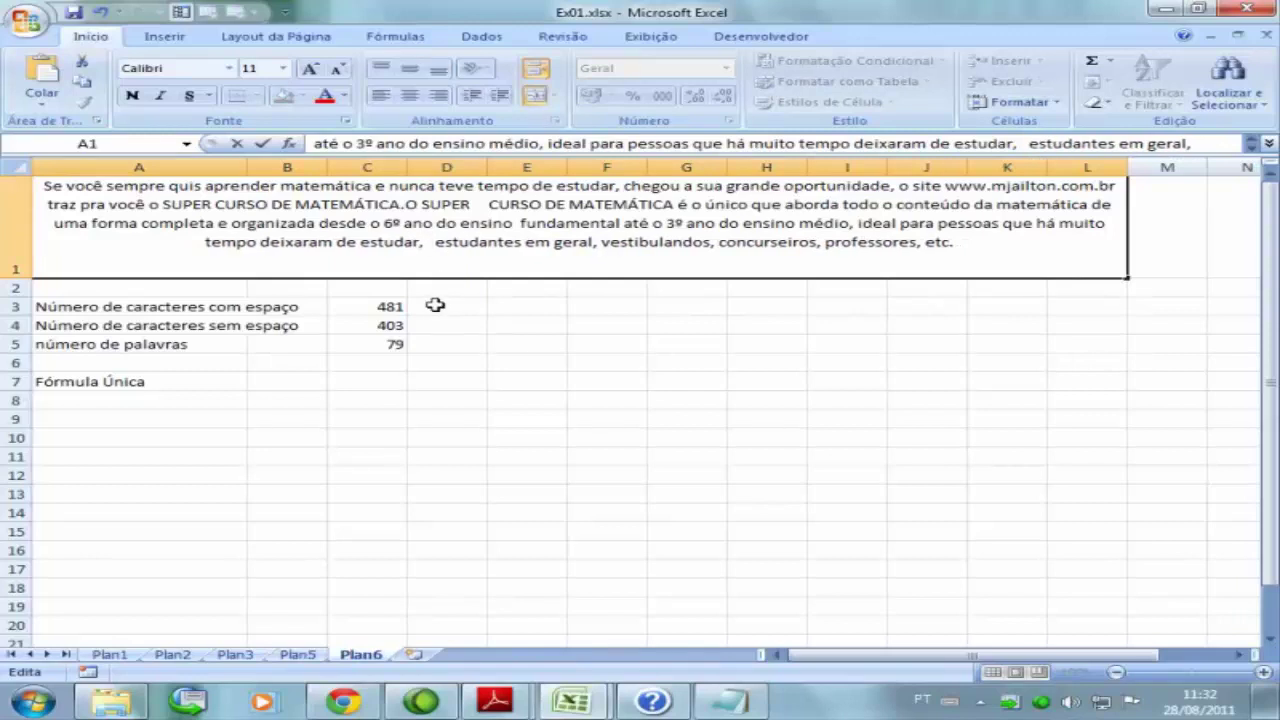
click(435, 305)
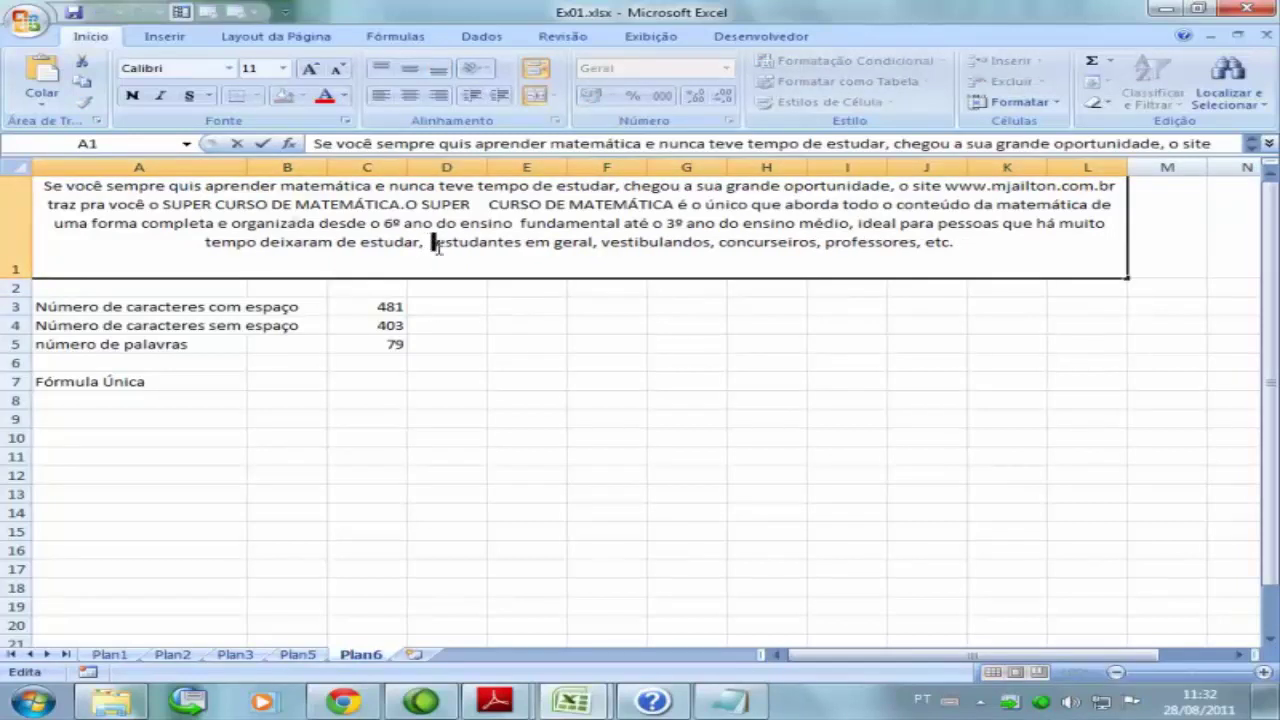
key(BackSpace)
text(e)
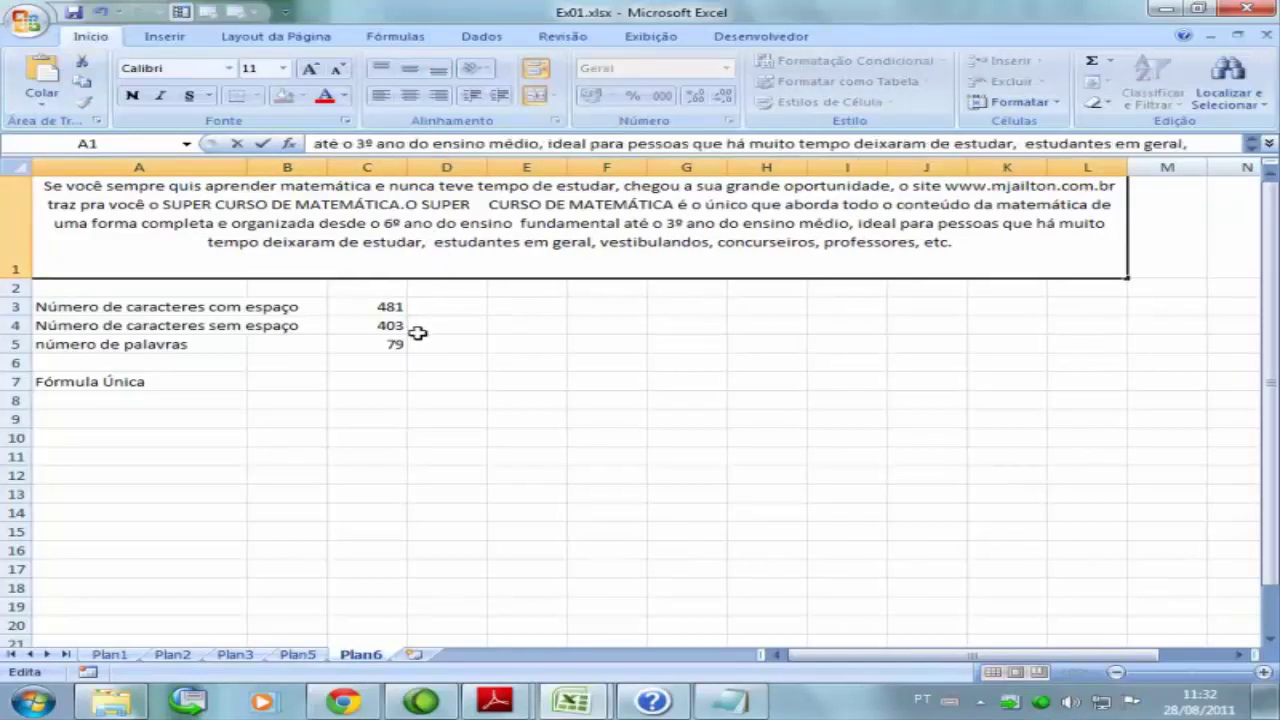
click(410, 328)
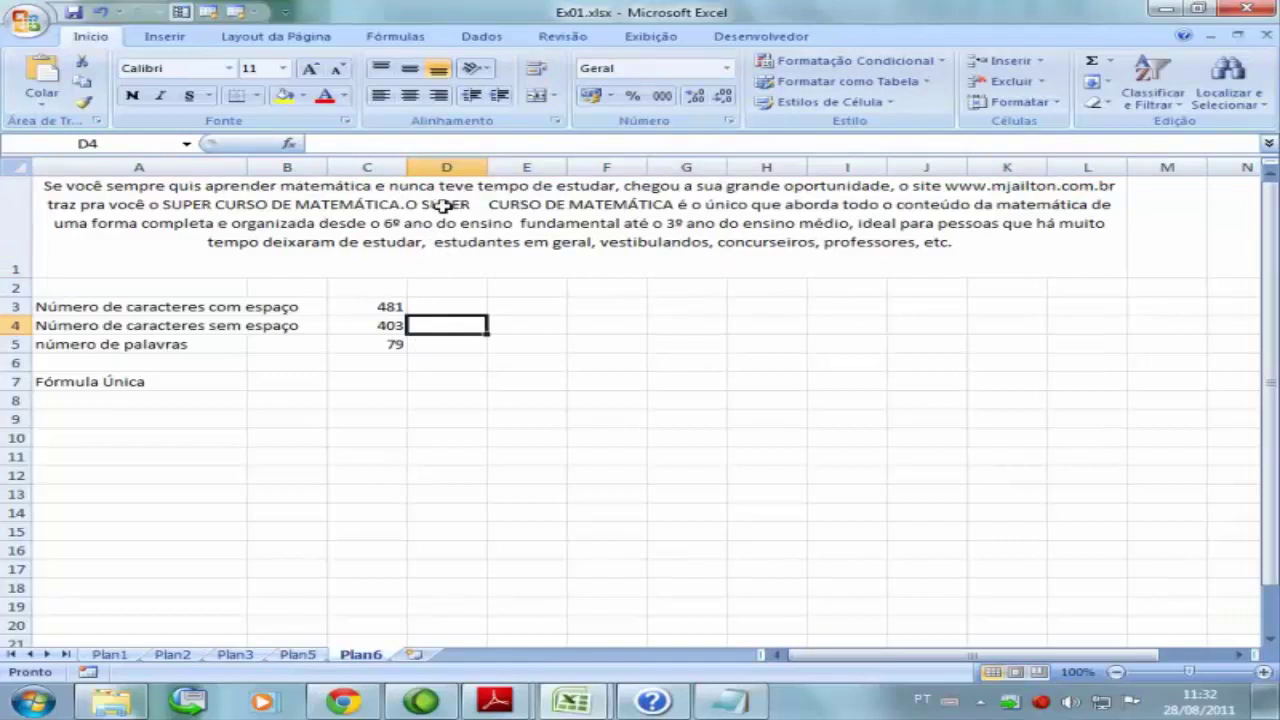
double_click(478, 204)
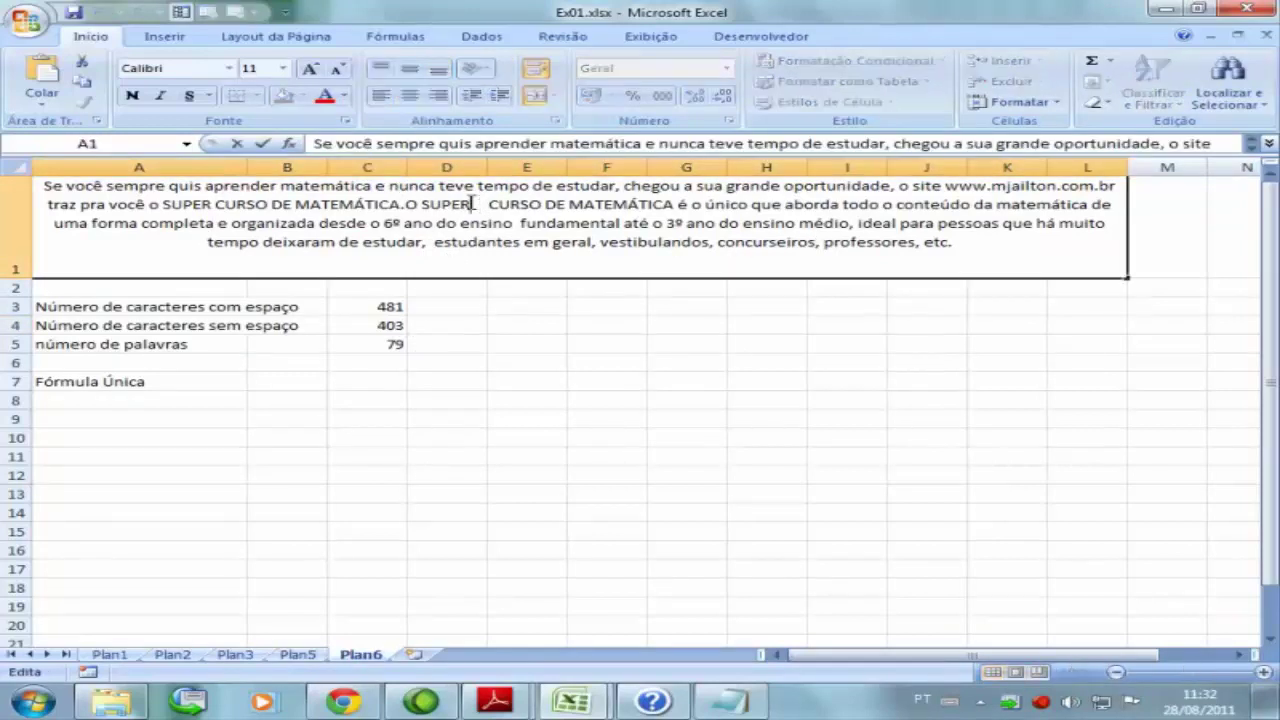
click(446, 325)
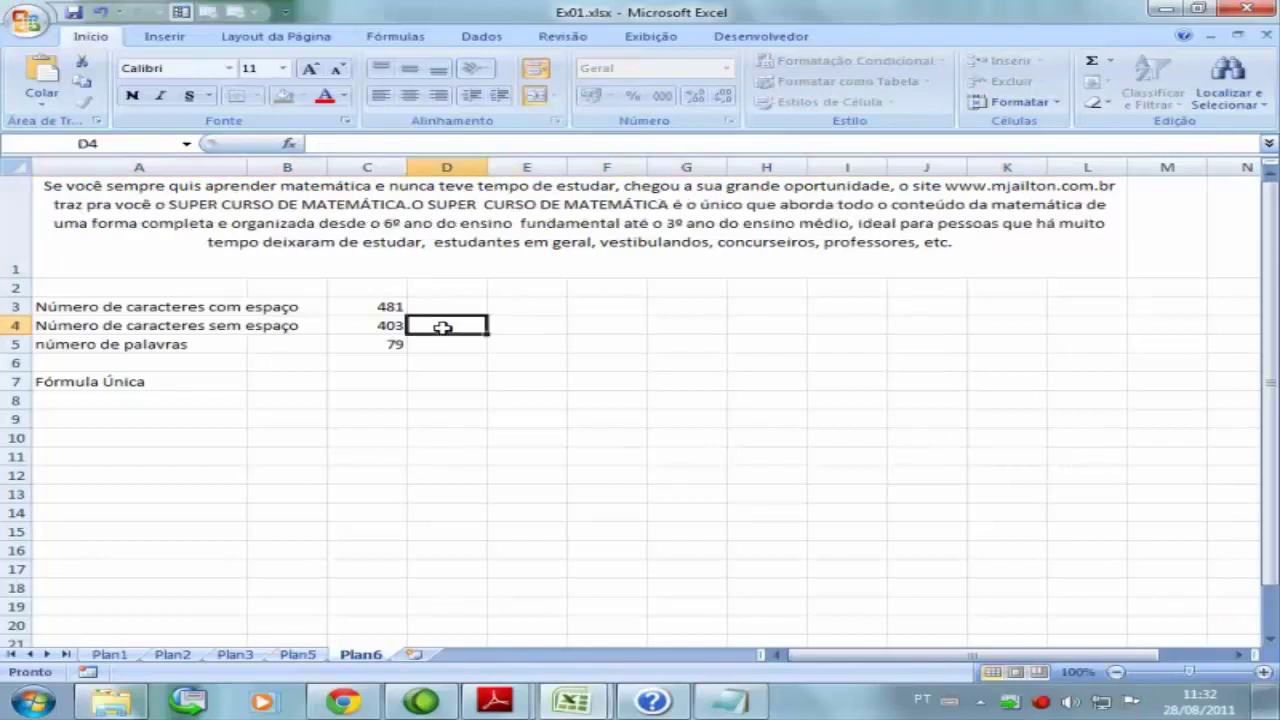
Step: Recheck the C5 word-count and C3 character-count formulas, then select C7
click(388, 346)
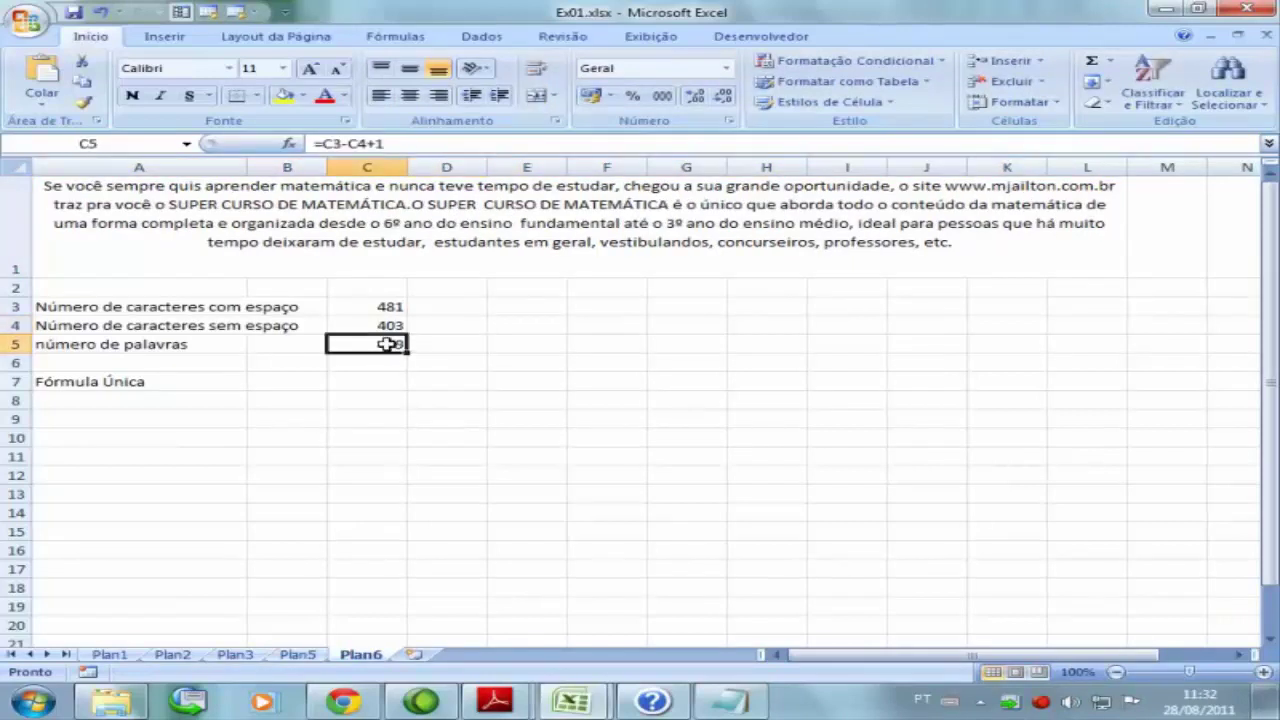
click(372, 308)
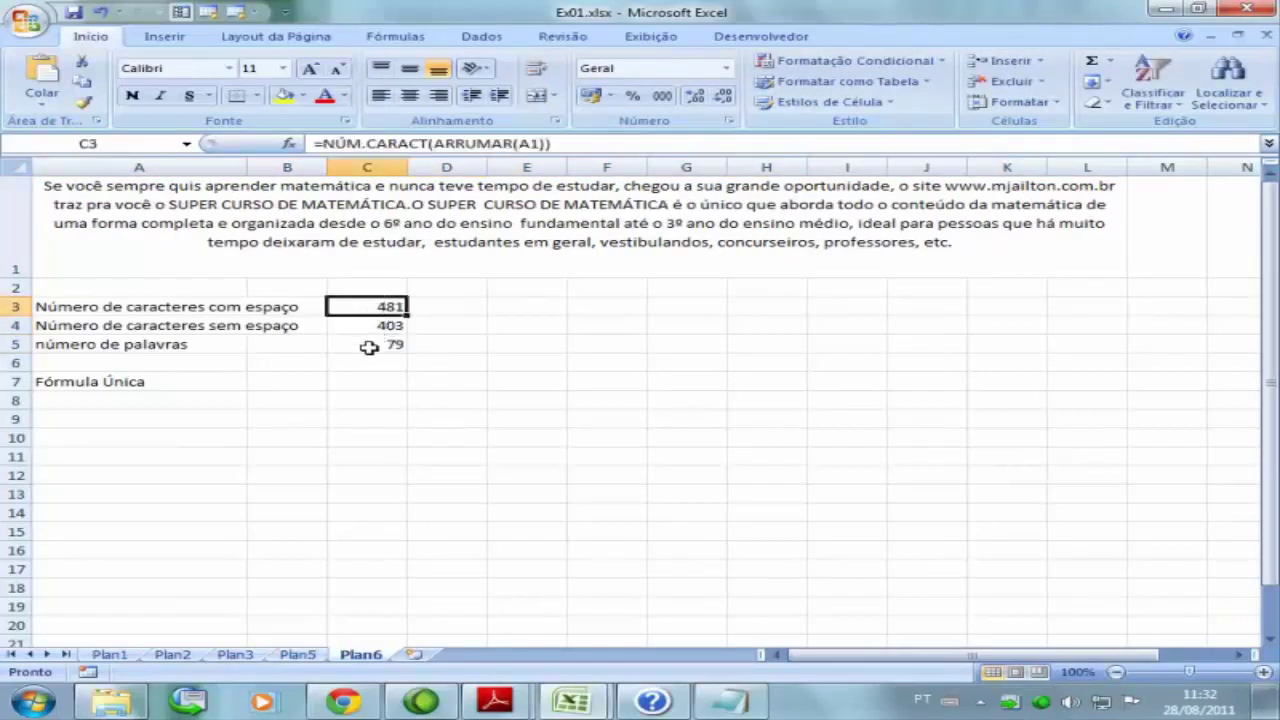
click(356, 377)
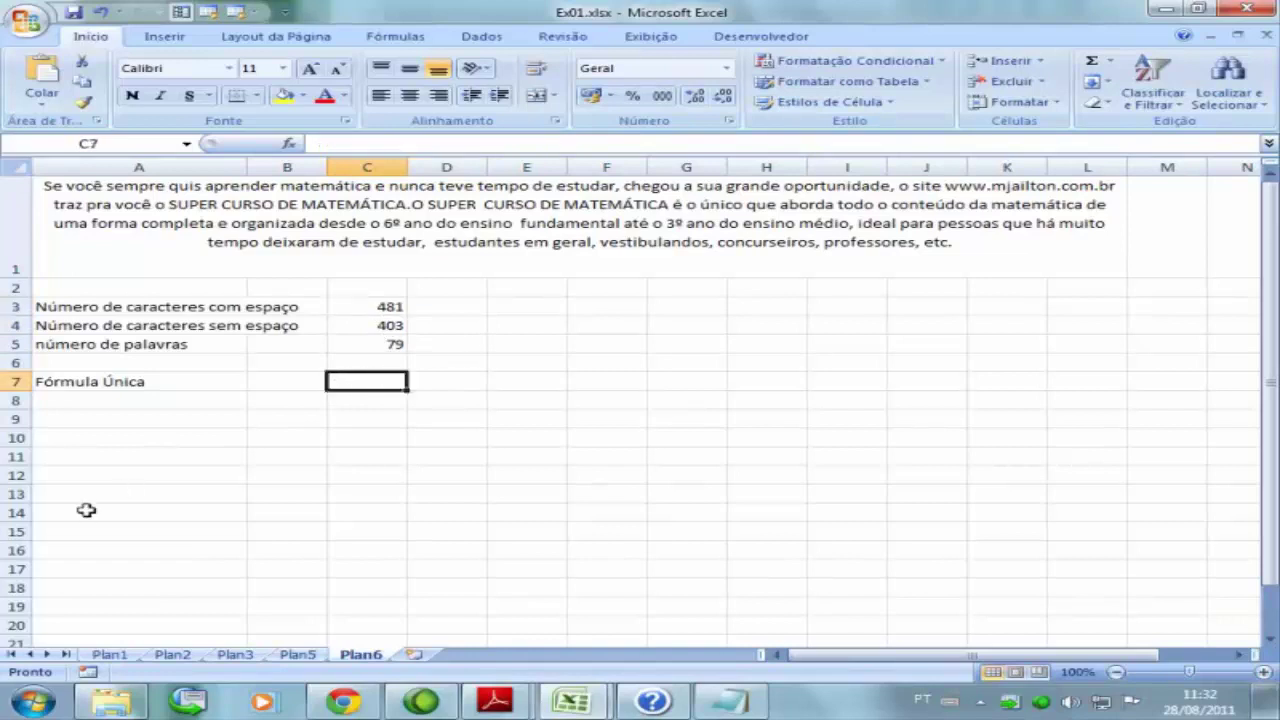
Step: In C7, type =NÚM.CARACT(ARRUMAR(A1))-NÚM.CARACT(SUBSTITUIR((A1);" ";""))+1, fixing the mistyped accent
text(=)
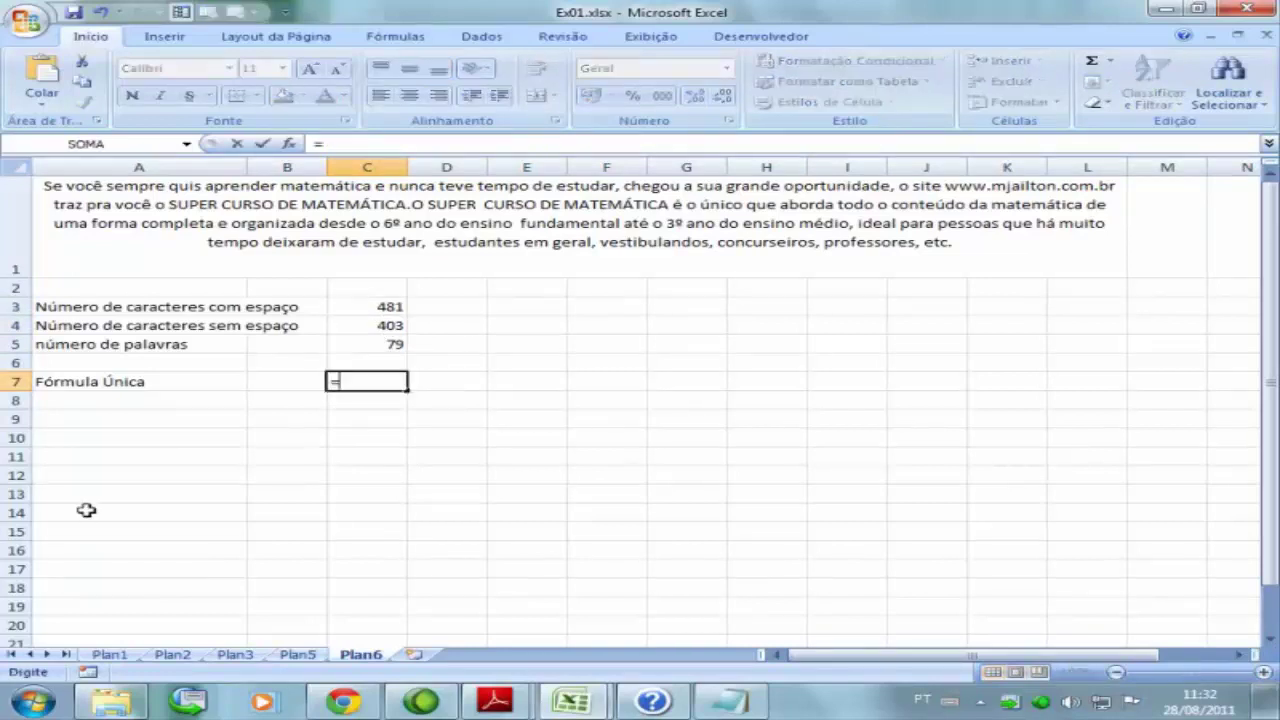
text(N´m)
key(BackSpace)
key(BackSpace)
text(úm.)
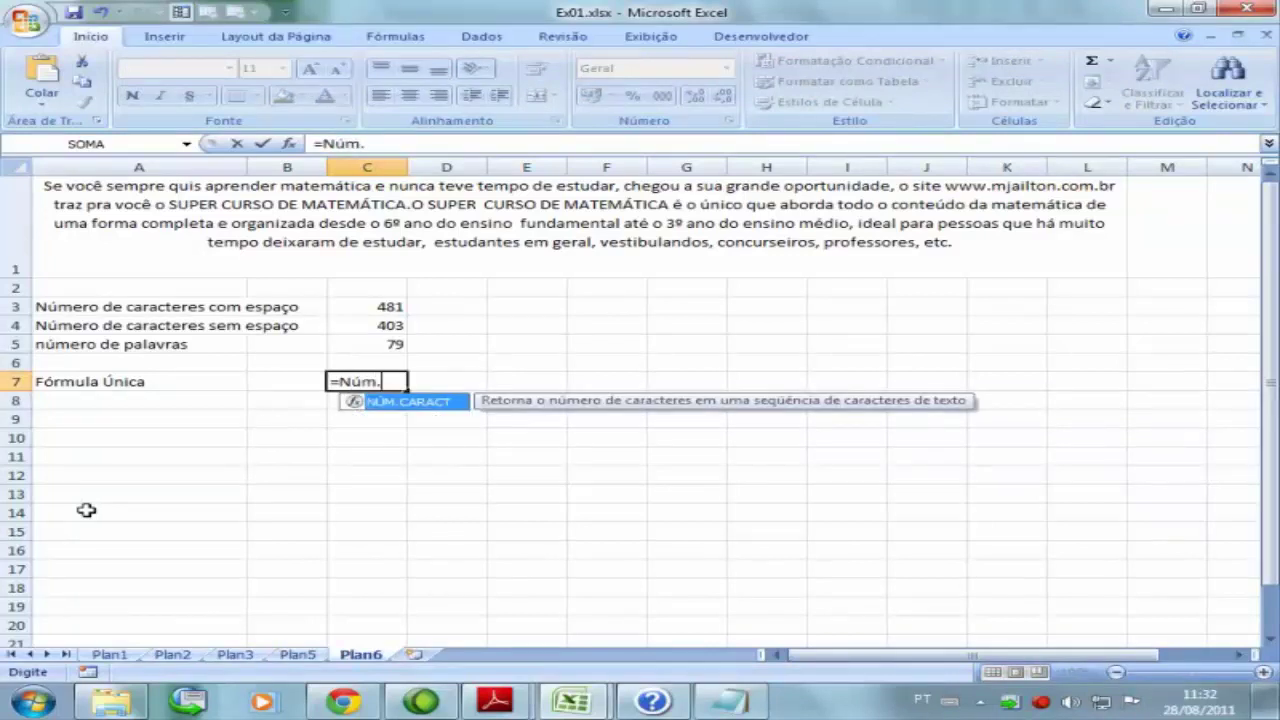
text(Cara)
text(ct)
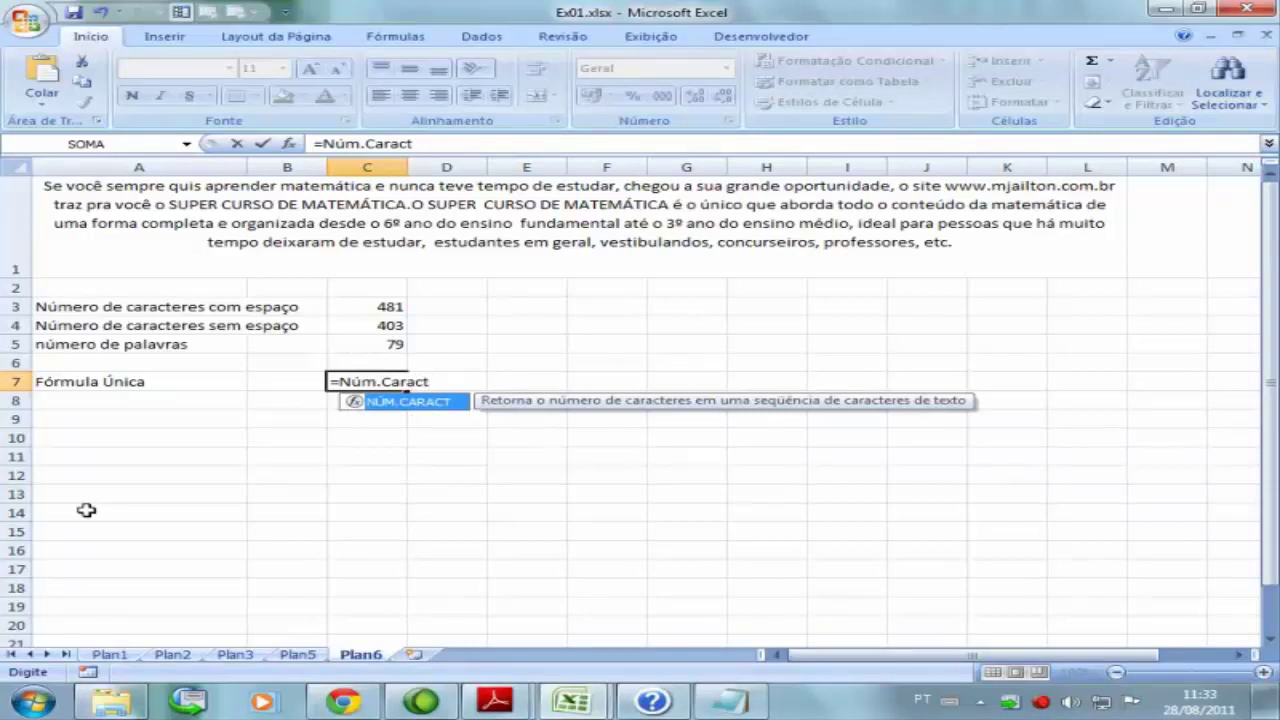
text(()
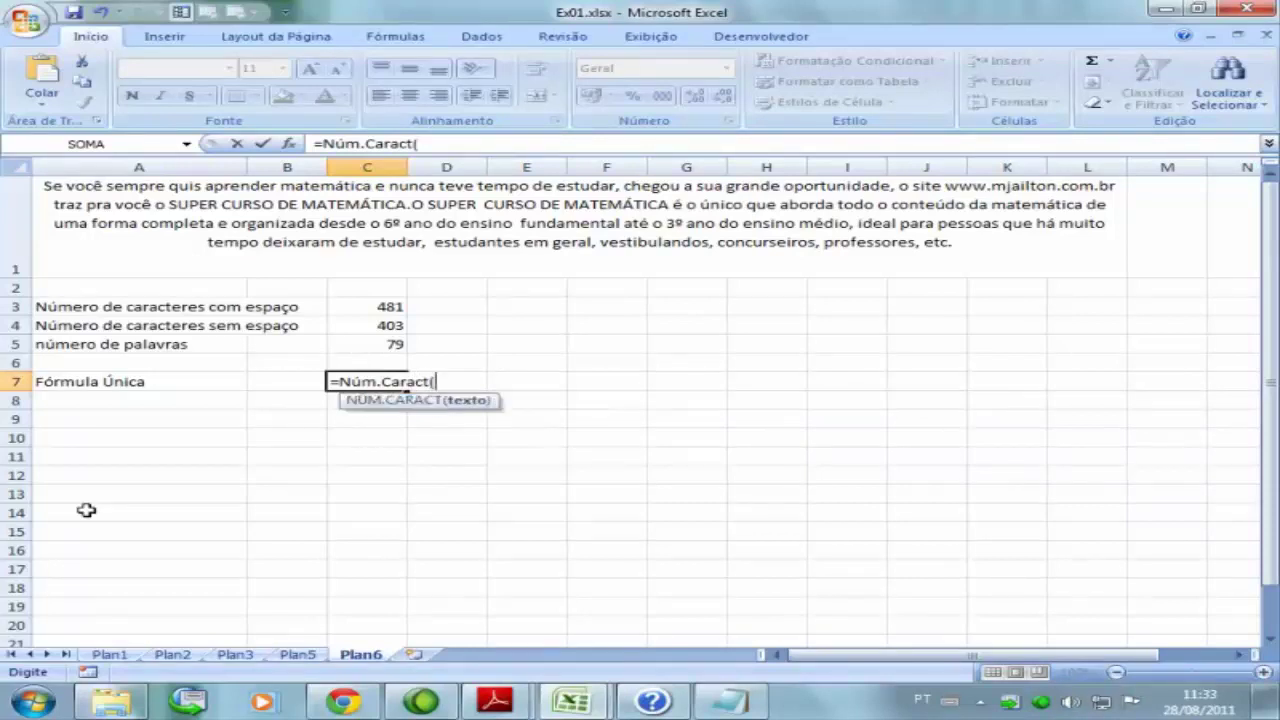
text(Arruma)
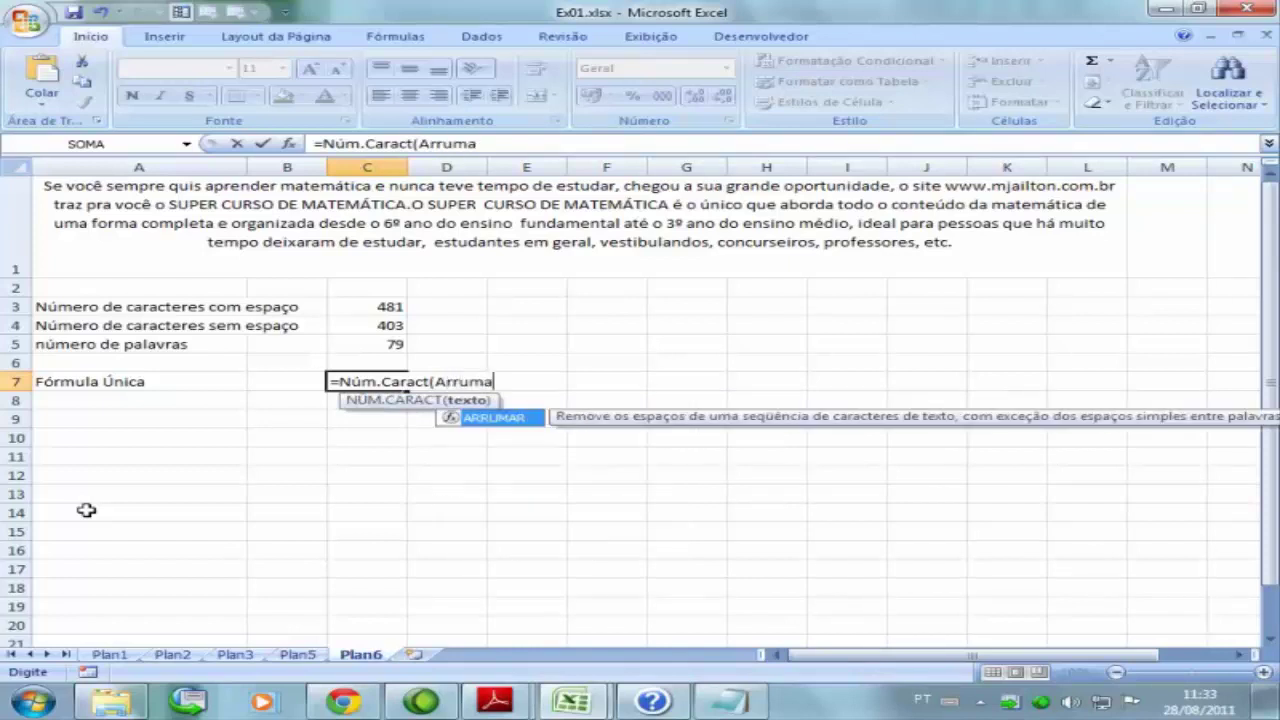
text(r()
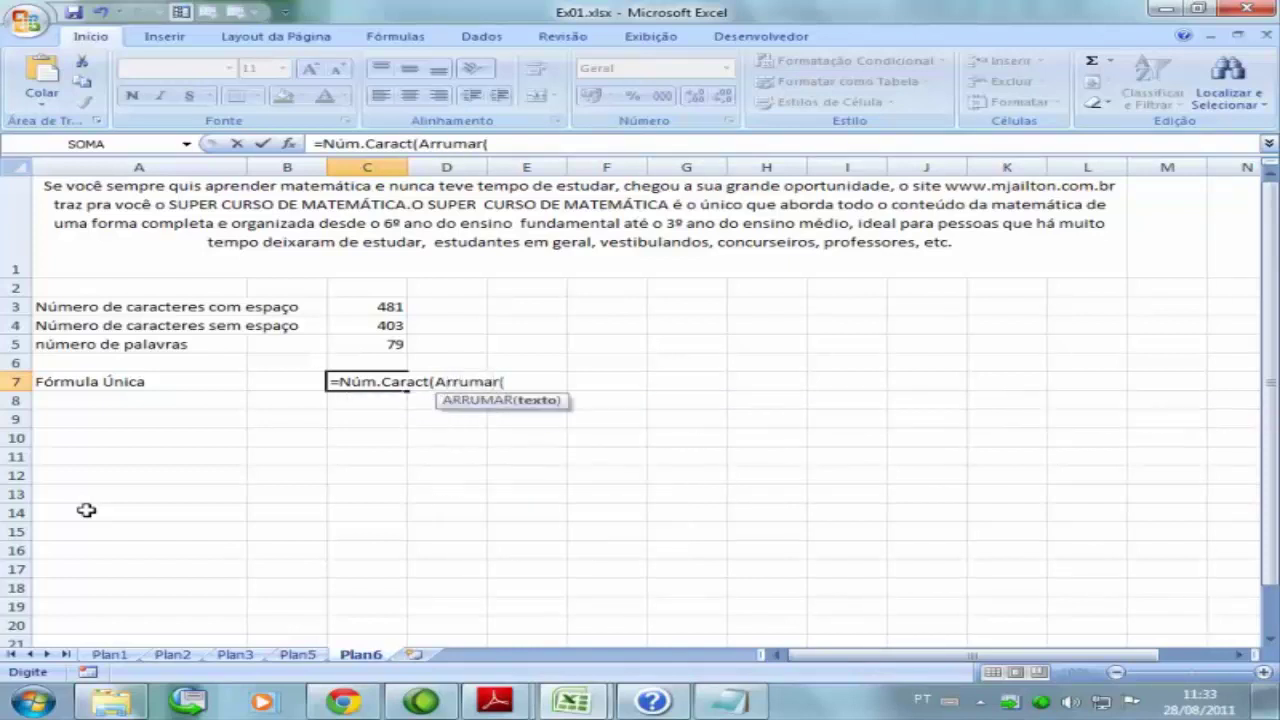
text(a1)
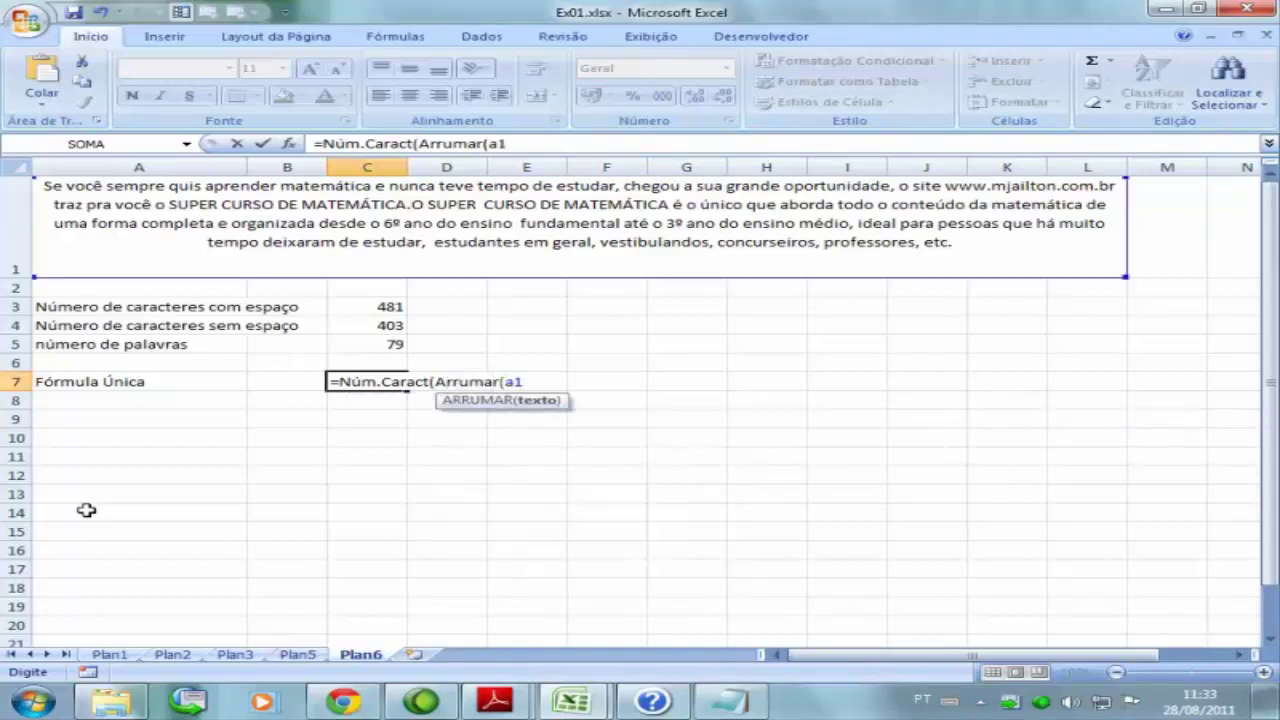
text()))
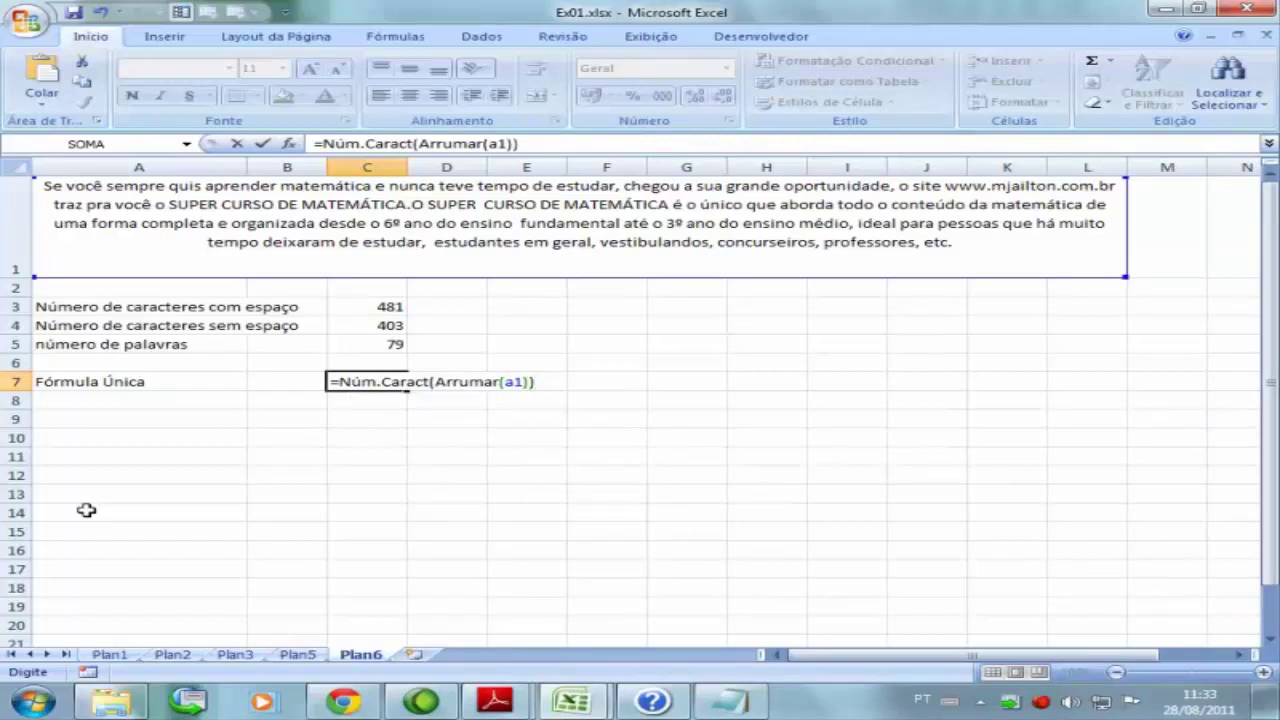
text(-)
text(Núm.)
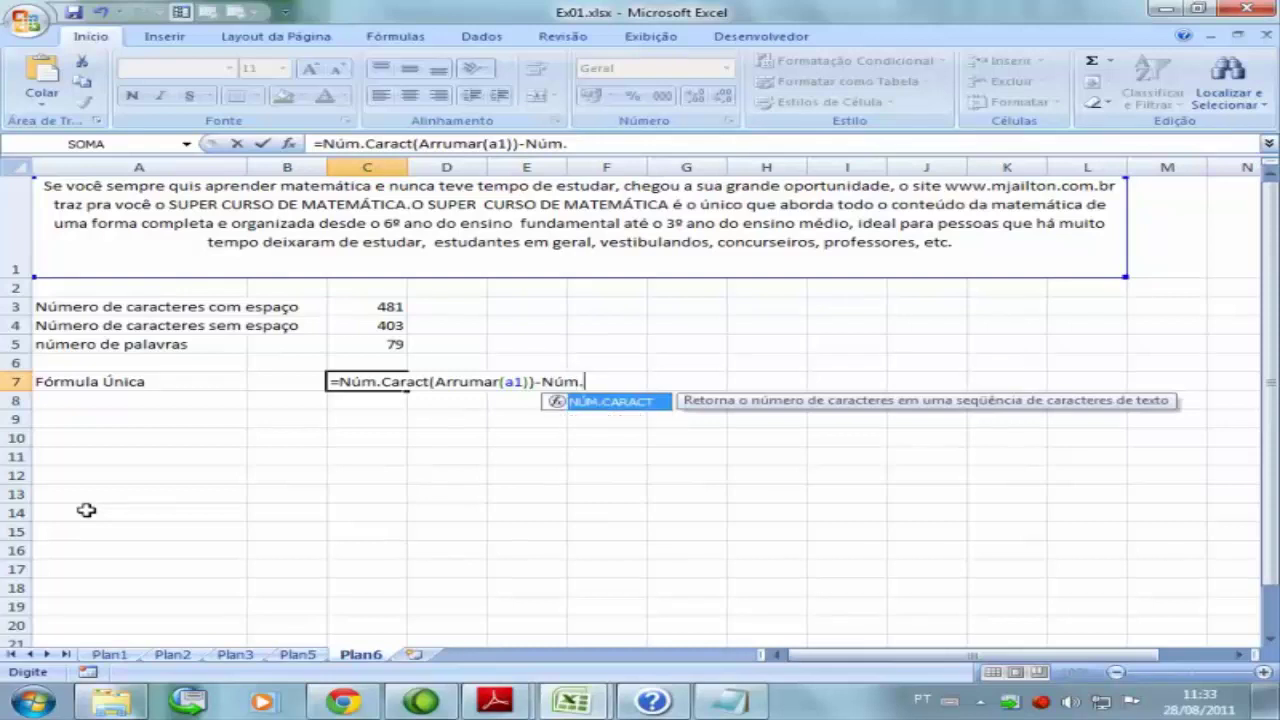
text(caract)
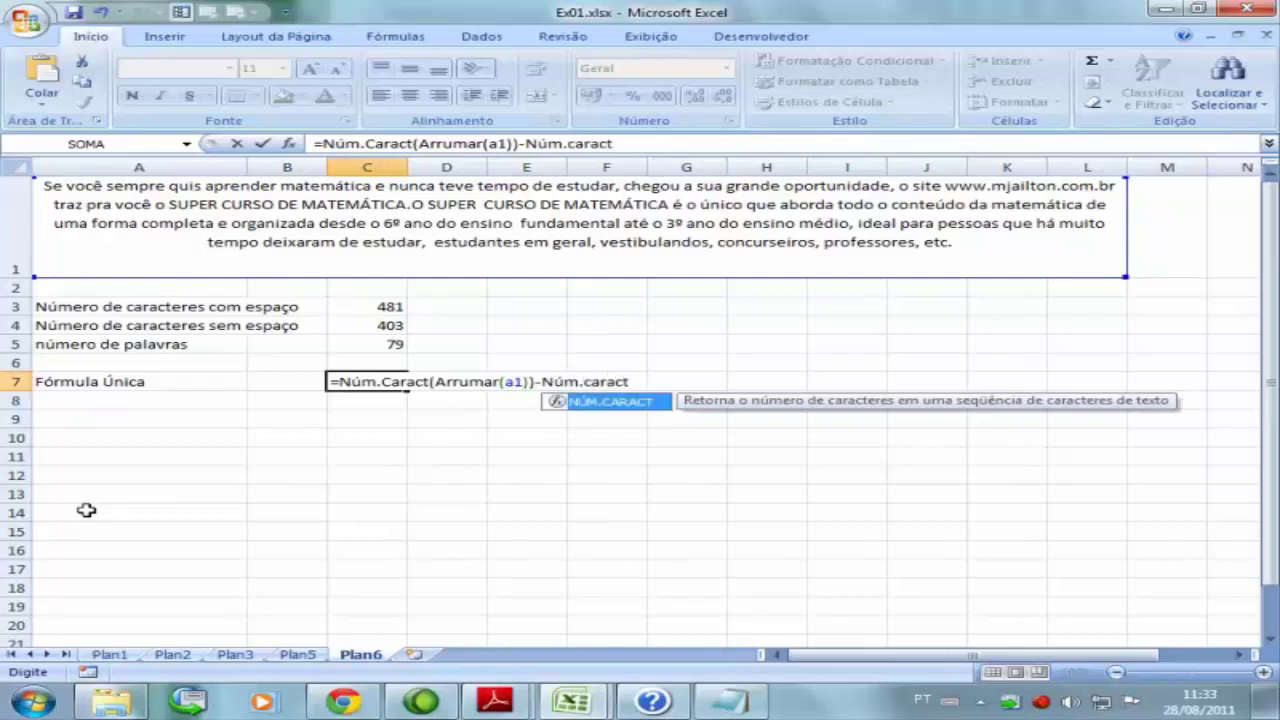
text(()
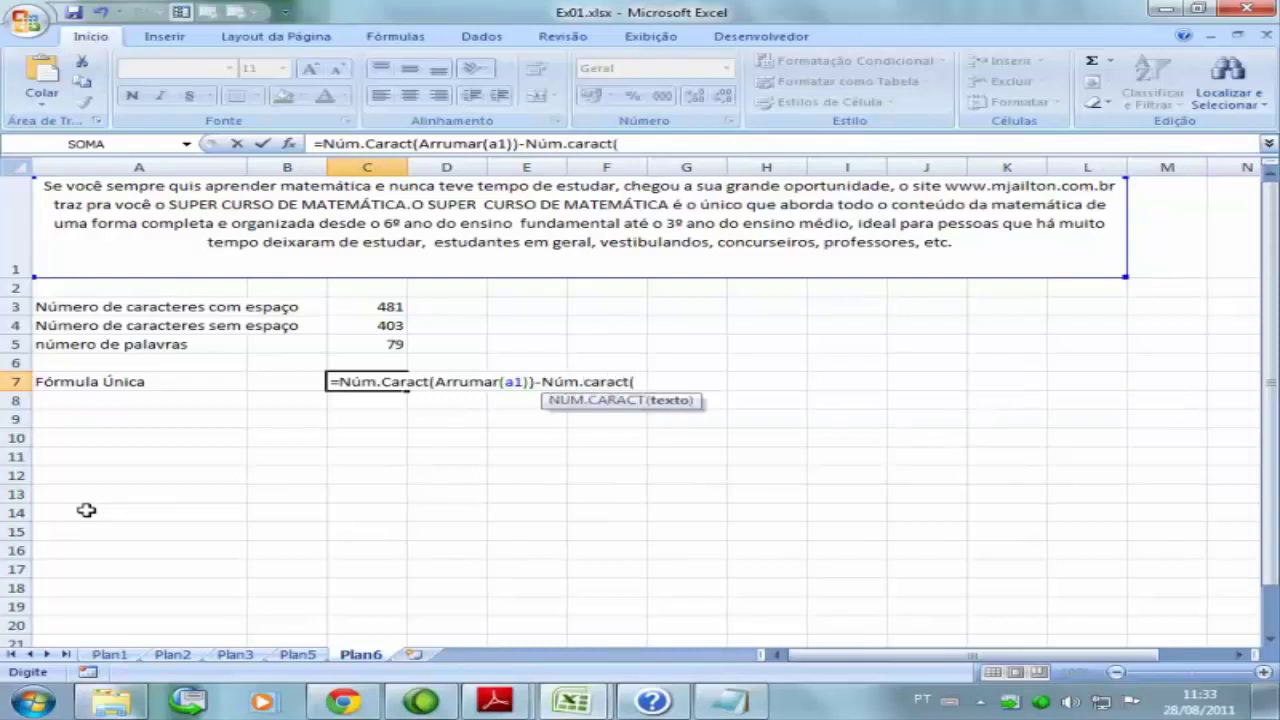
text(Sub)
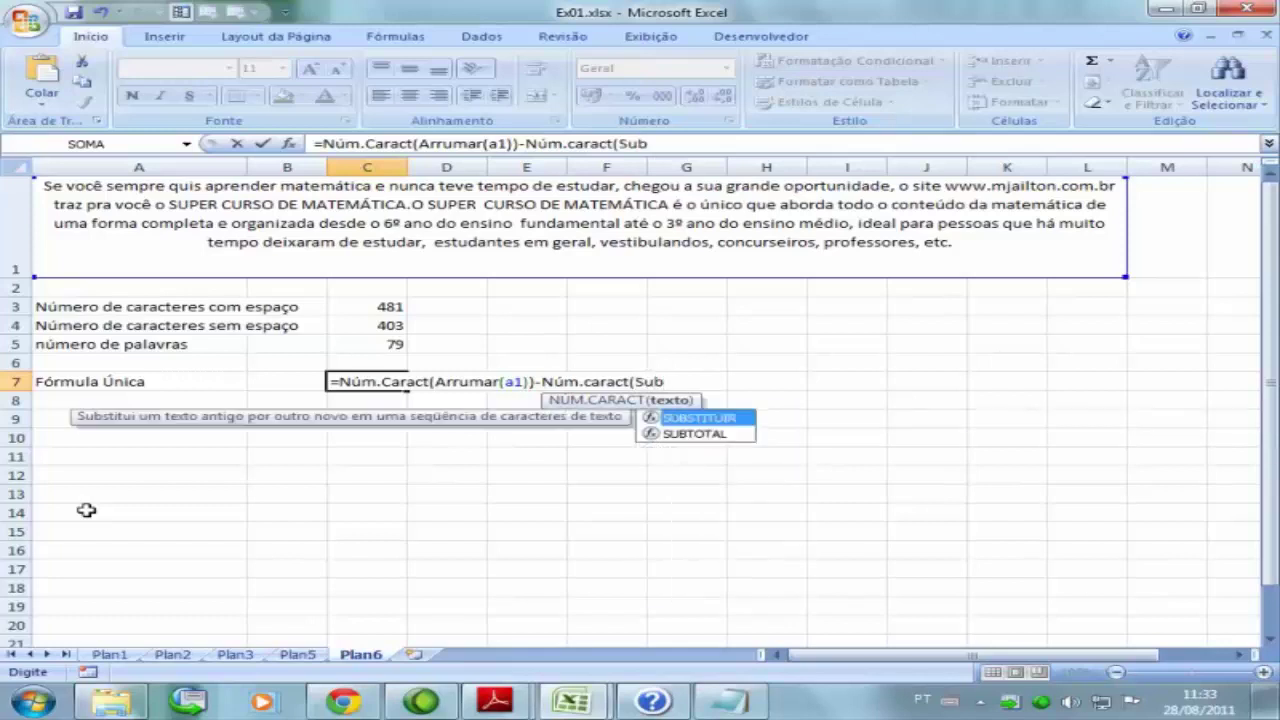
text(stituir)
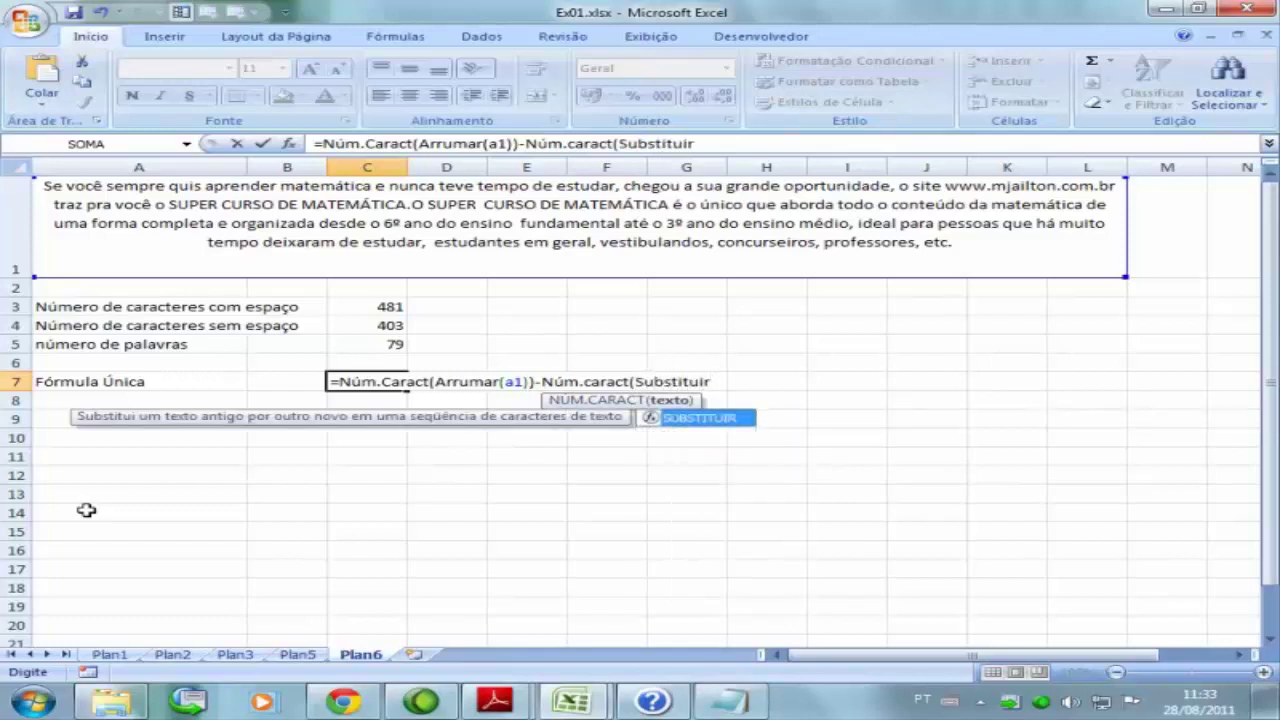
text((()
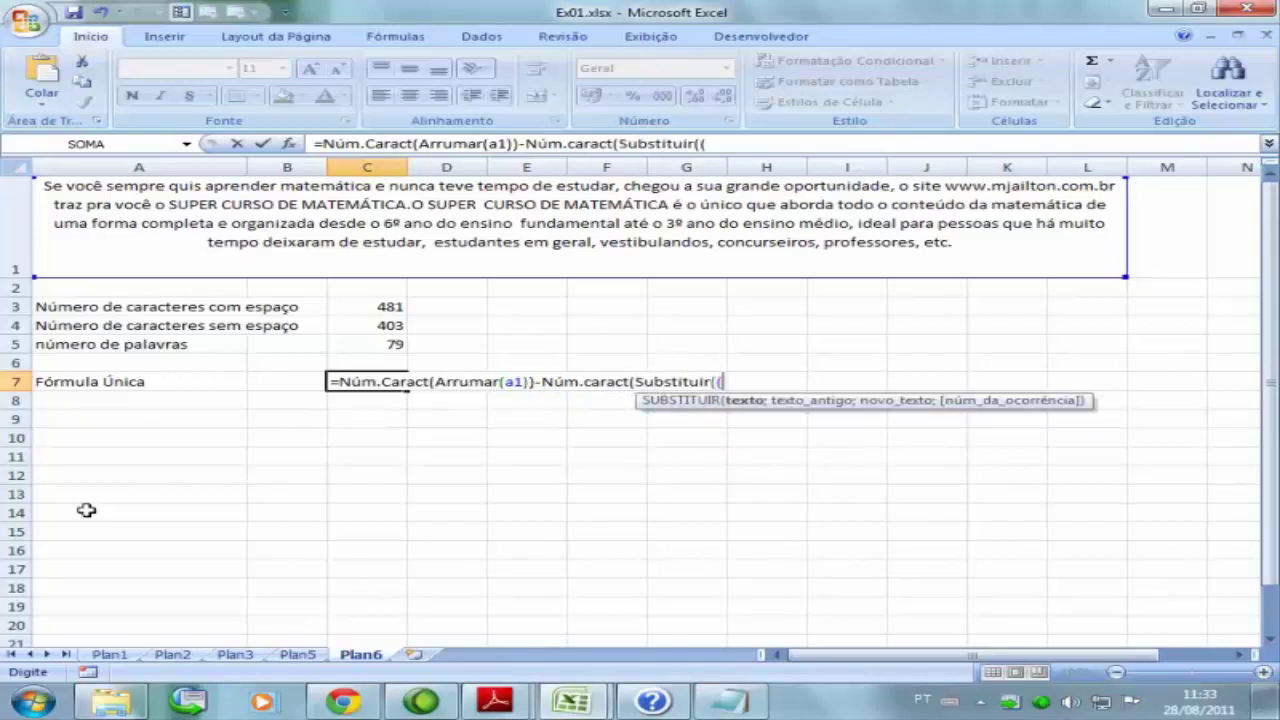
text(a1)
text();)
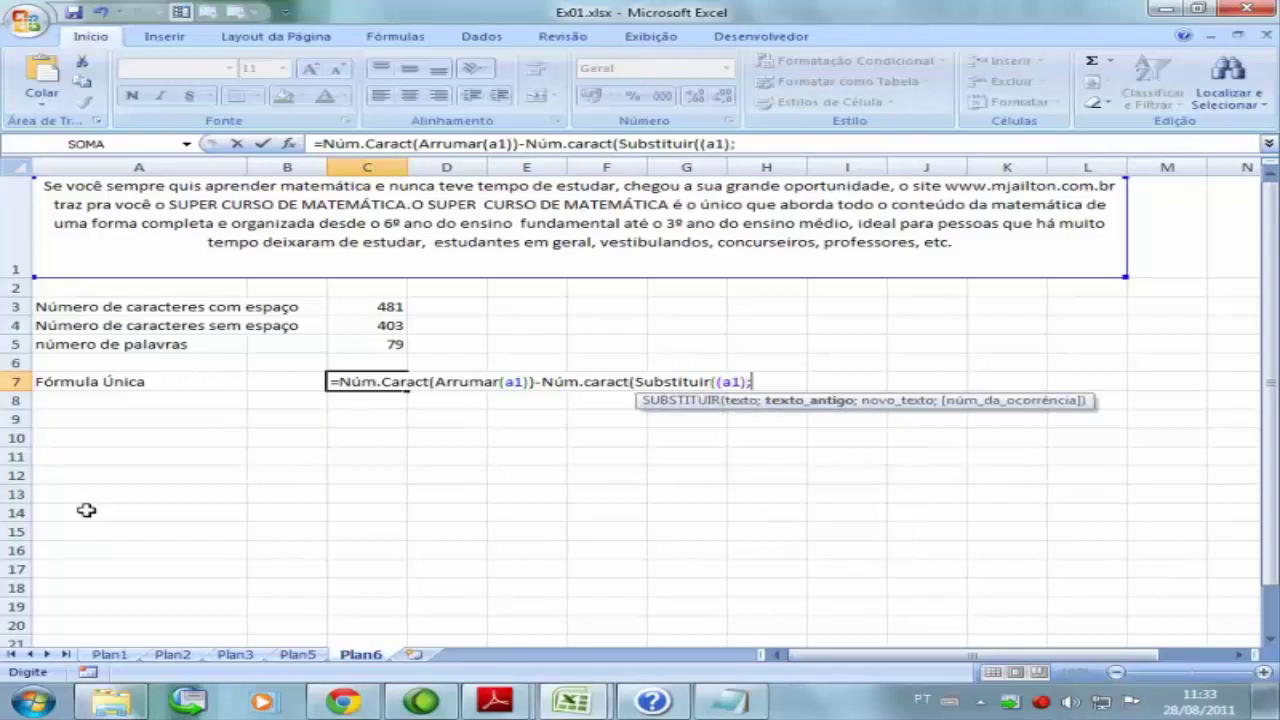
text(")
text( ")
text(;"")
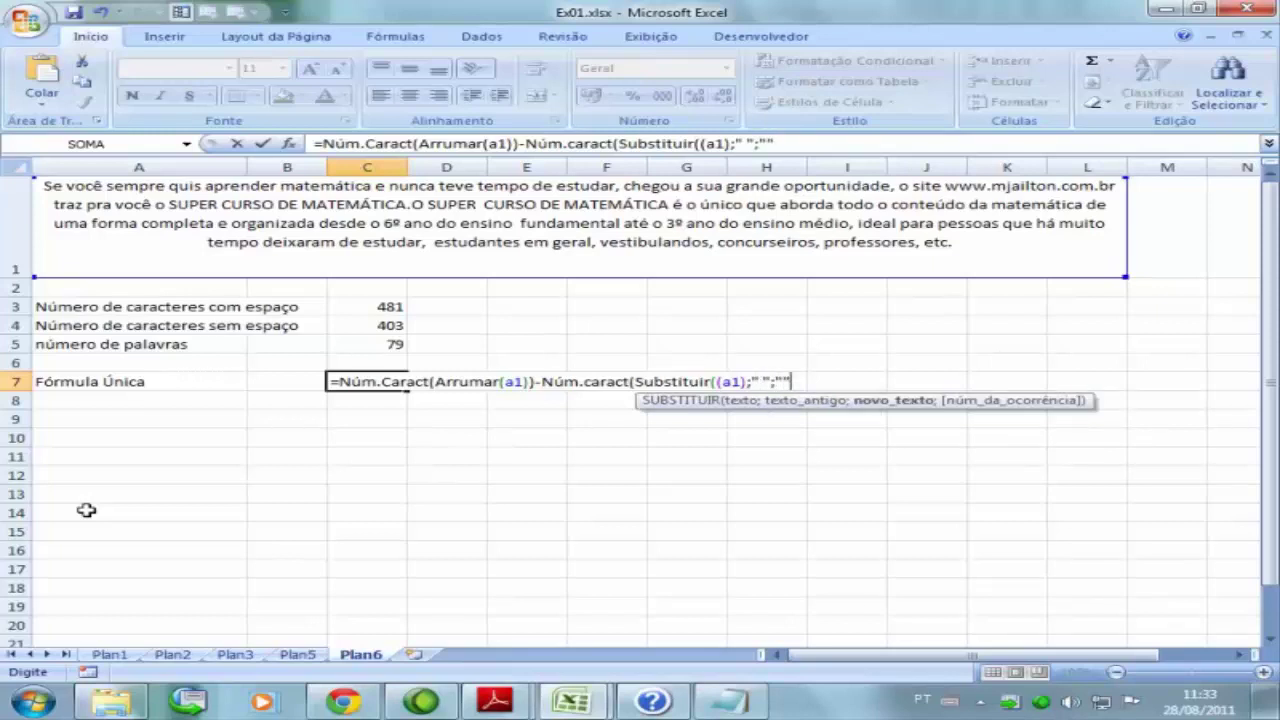
text())
text())
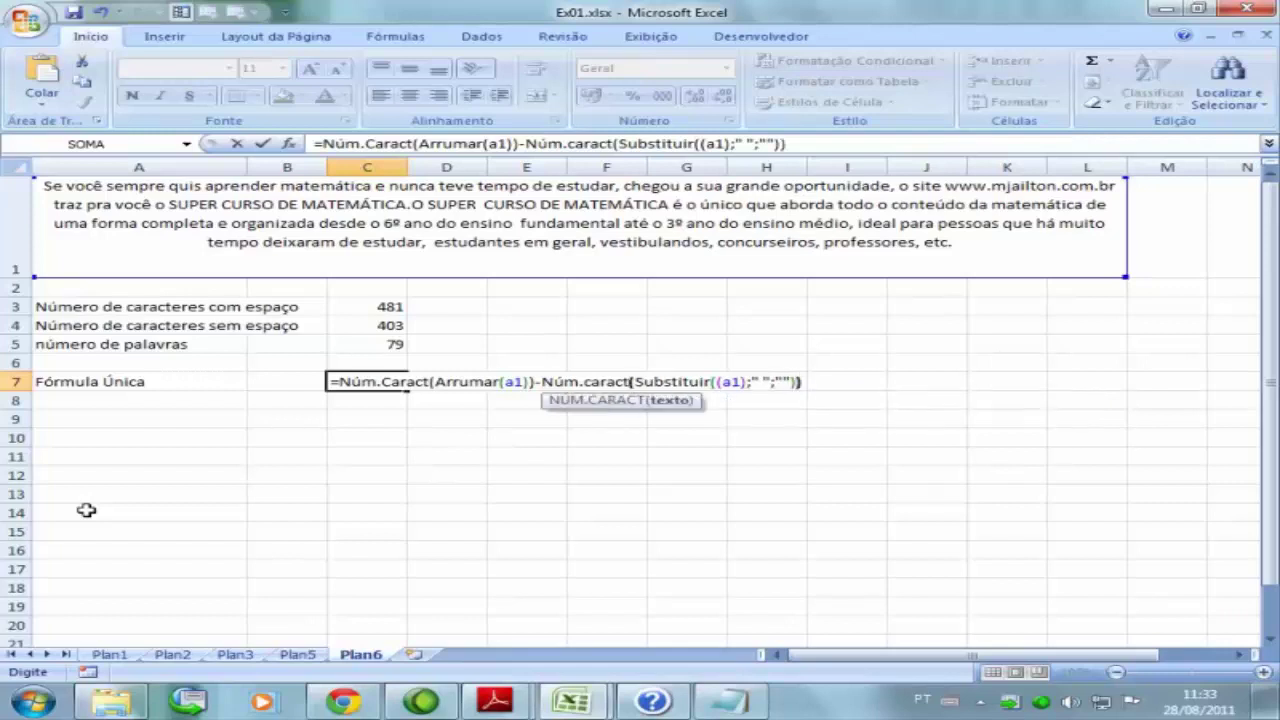
text(+1)
Step: Enter the C7 formula and compare it with C5's formula; both return 79
key(Return)
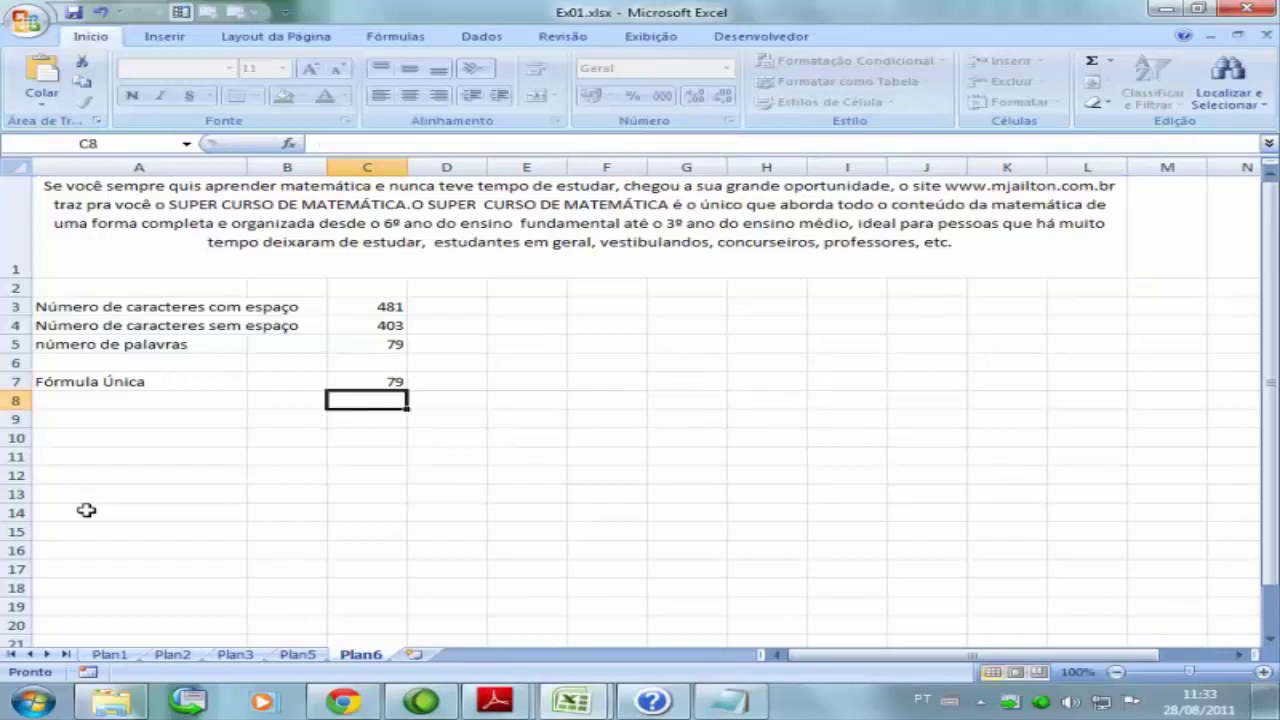
key(Up)
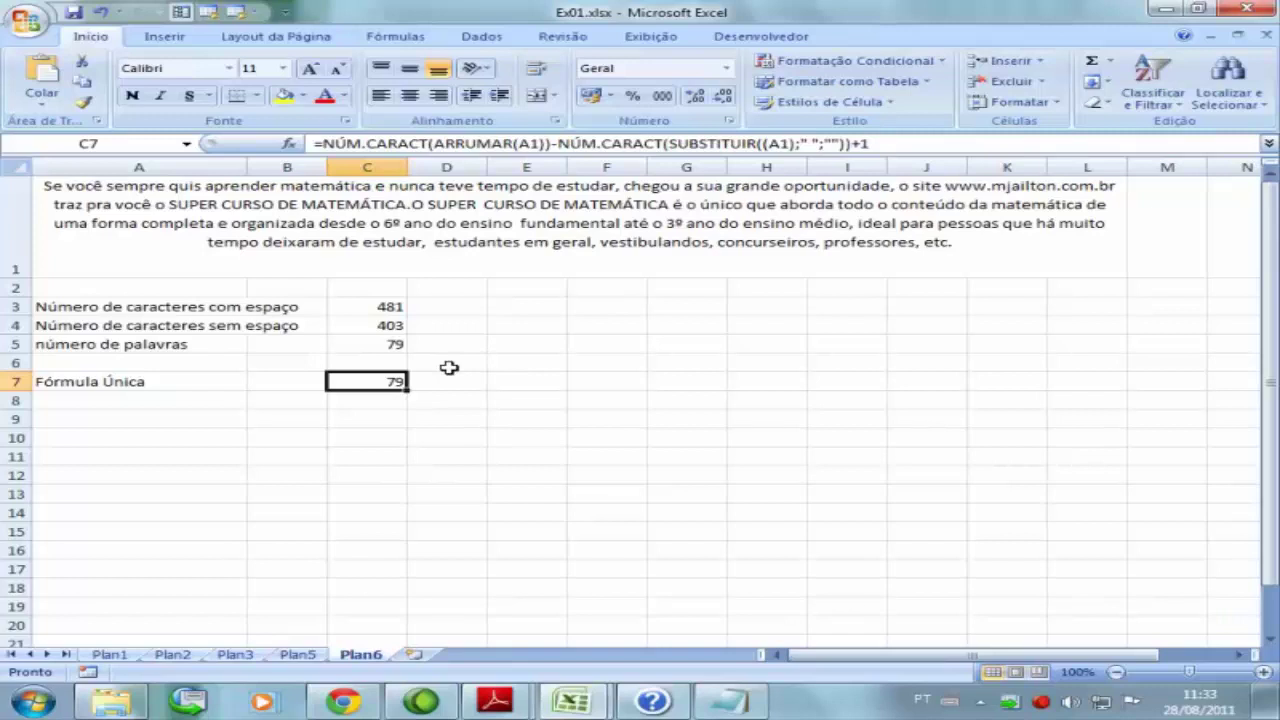
click(376, 343)
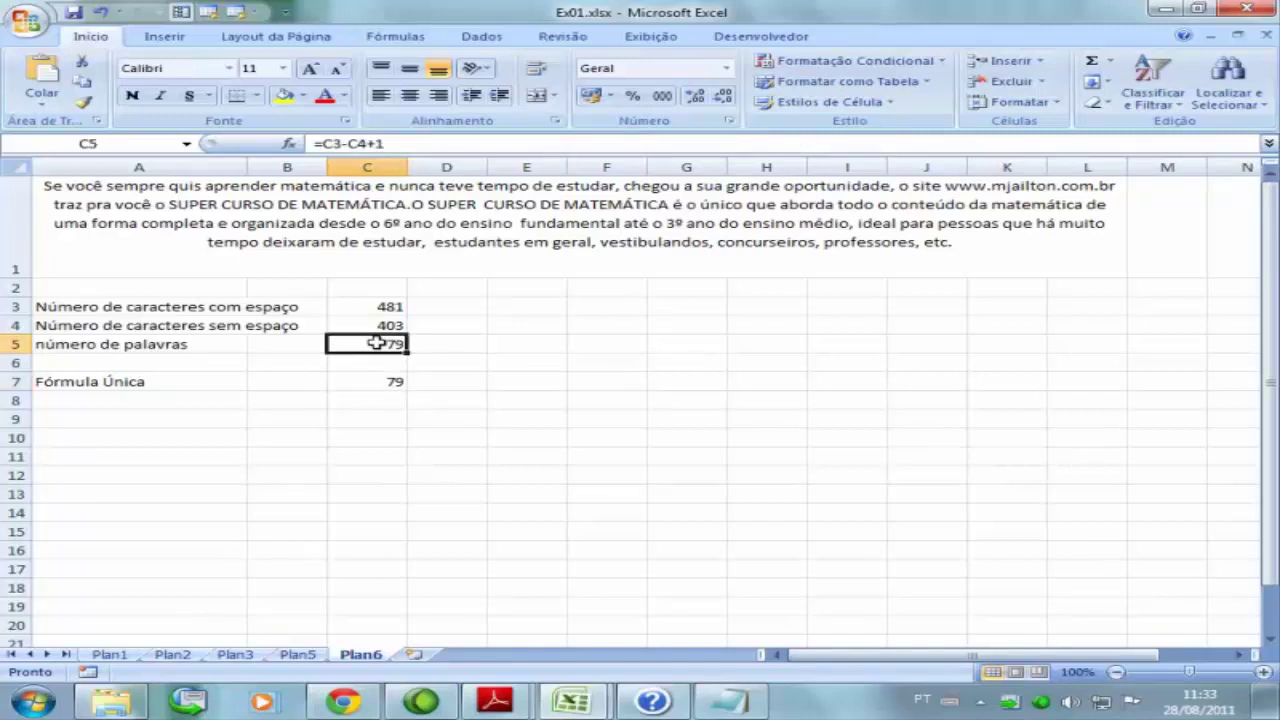
click(390, 381)
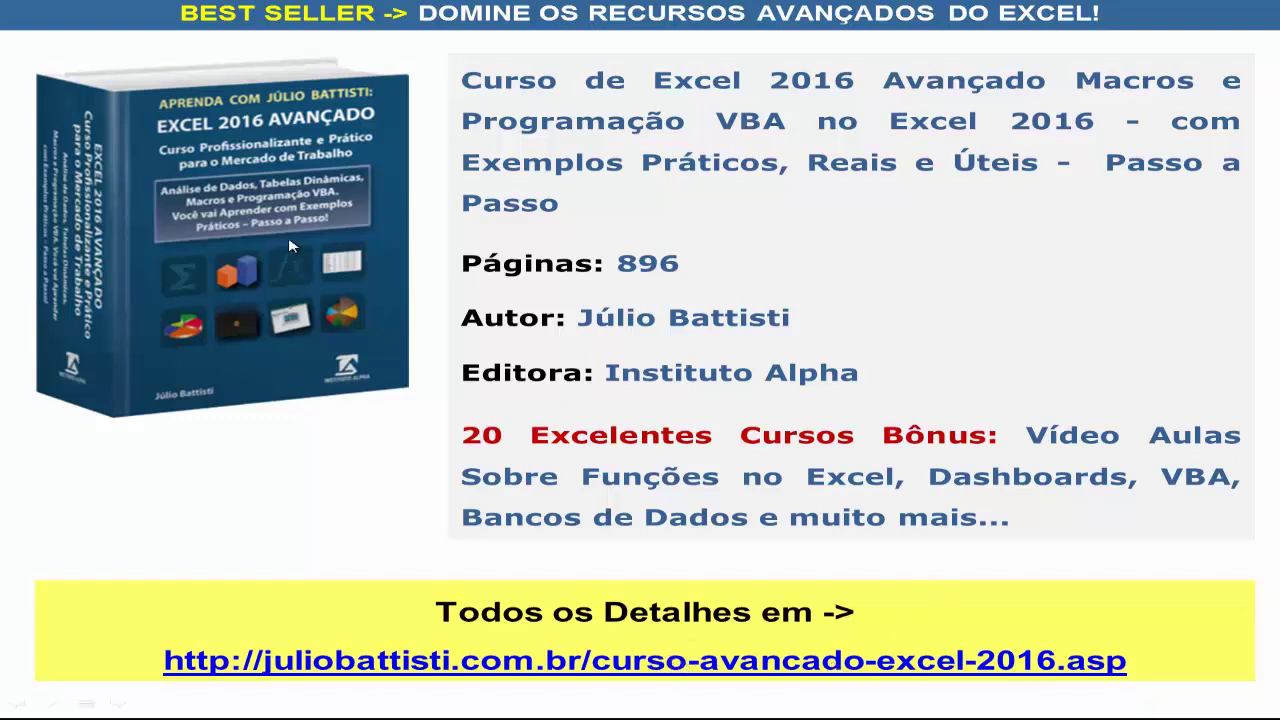
Step: Advance from the book advert to the subscribe, comment and share slide
click(668, 237)
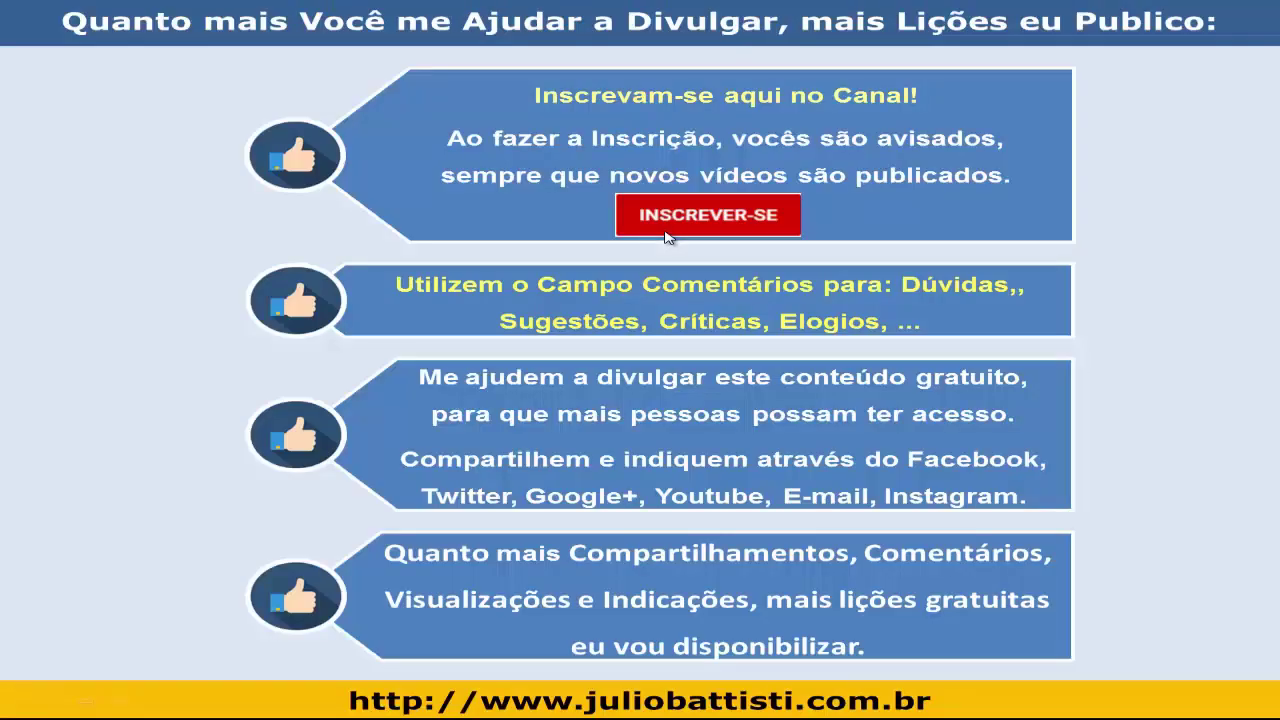